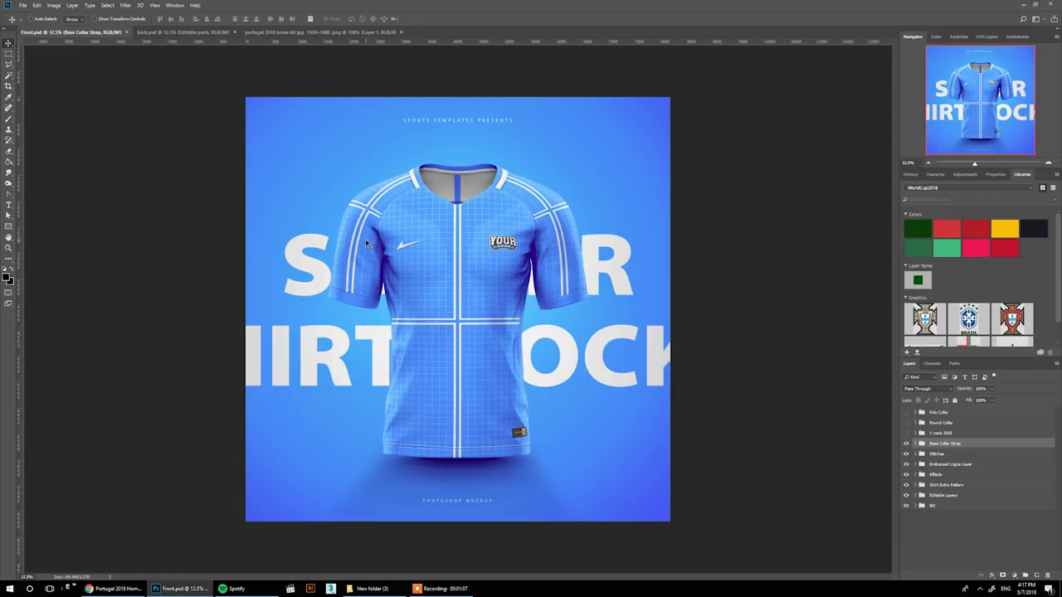
Check the back view in back.psd, return to Front.psd and hide the Base Collar Strap group.
{"action": "left_click", "coordinate": [178, 32]}
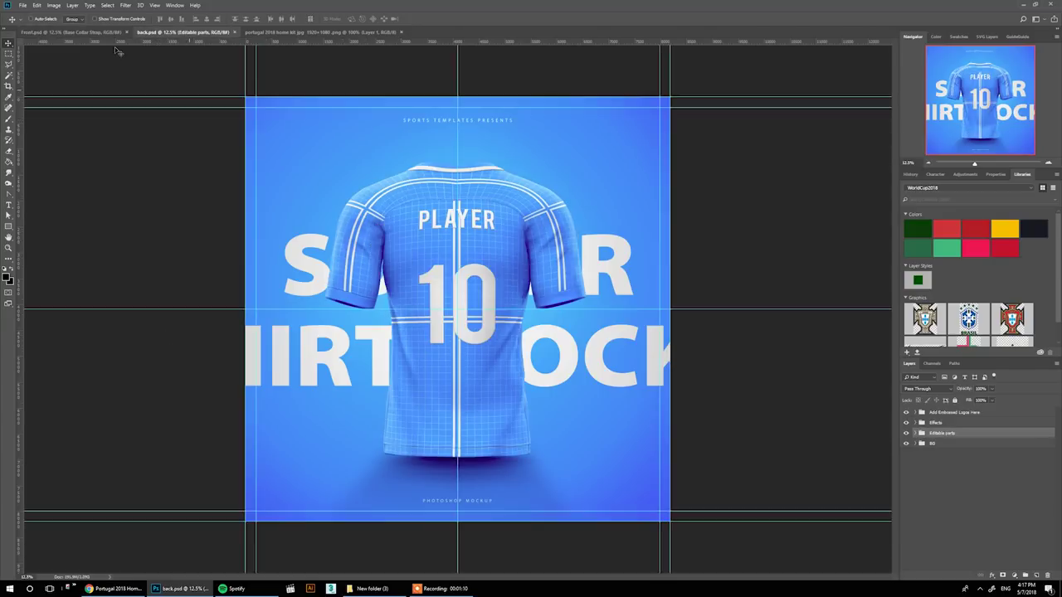
{"action": "left_click", "coordinate": [83, 32]}
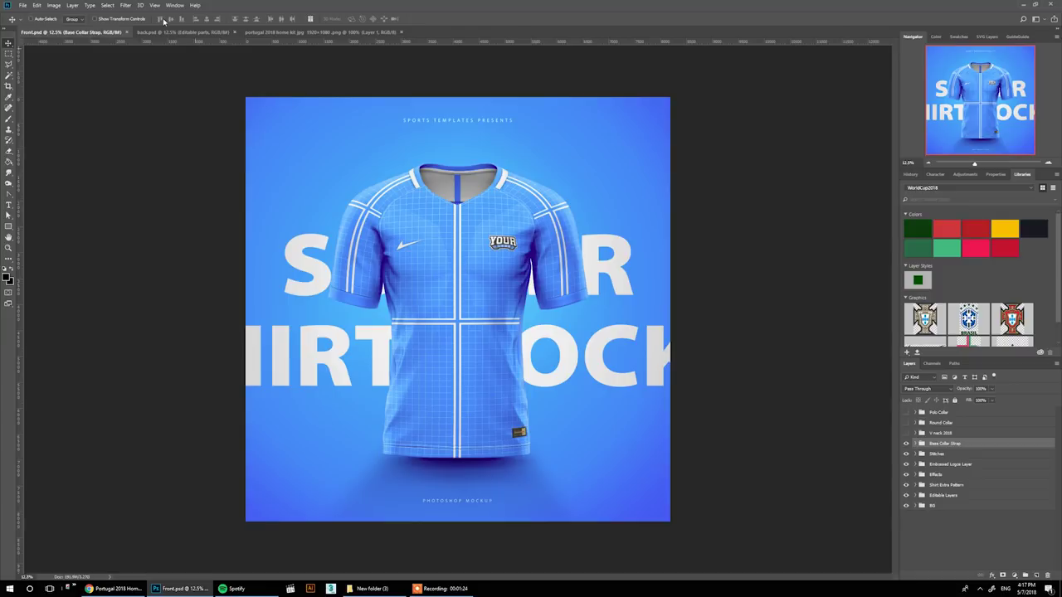
{"action": "left_click", "coordinate": [905, 443]}
{"action": "left_click", "coordinate": [906, 443]}
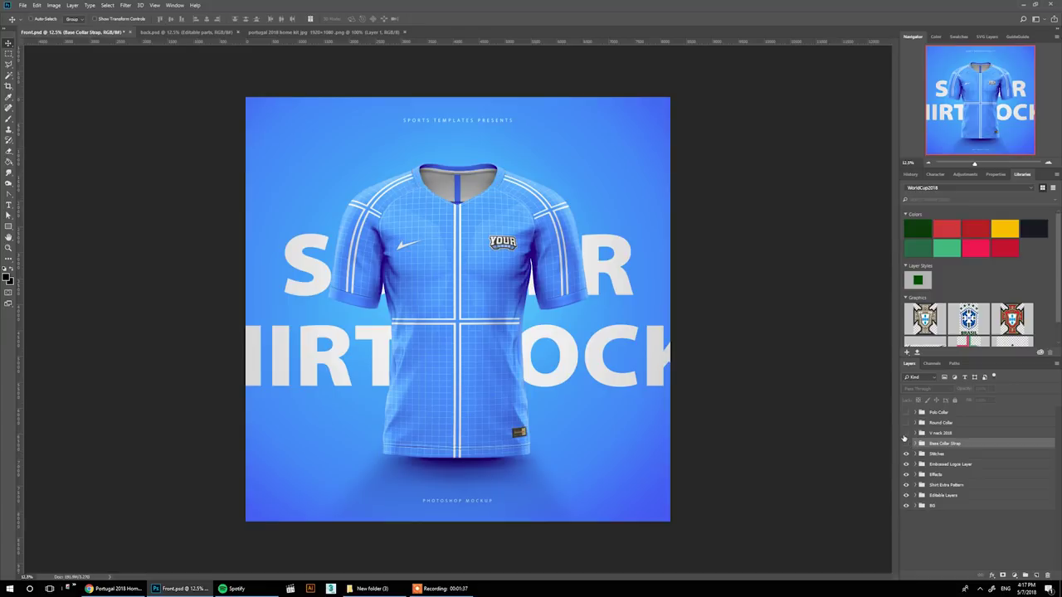
Preview the V neck 2018, Round Collar and Polo Collar groups one at a time, hiding each again.
{"action": "left_click", "coordinate": [919, 434]}
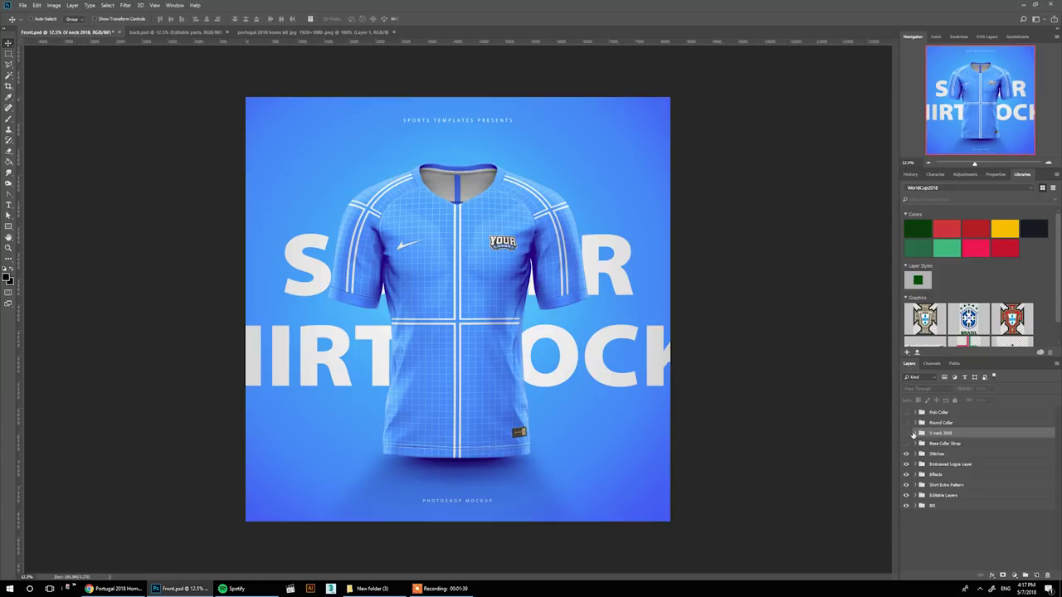
{"action": "left_click", "coordinate": [905, 434]}
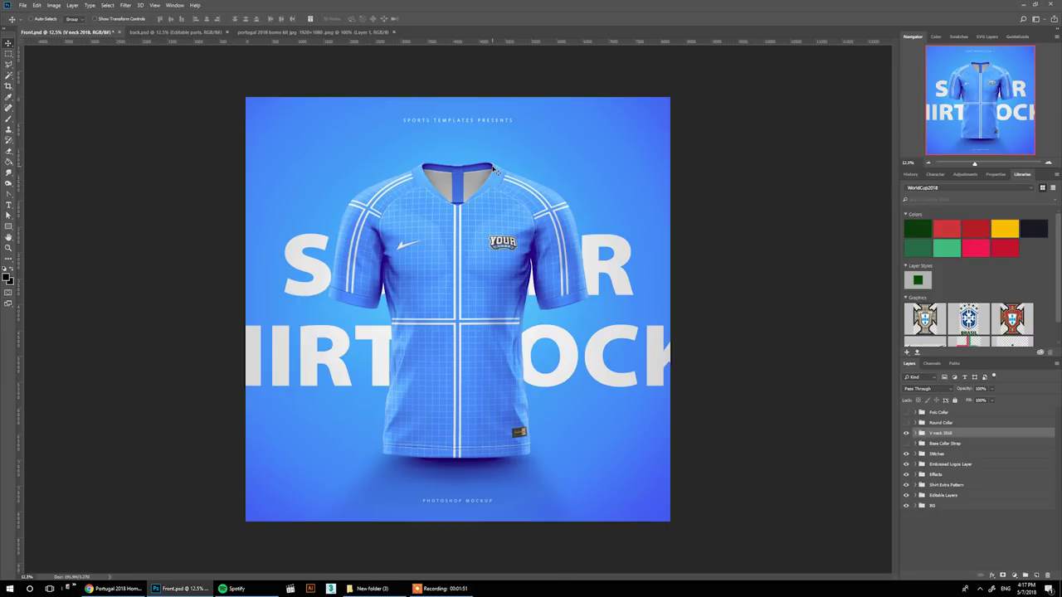
{"action": "left_click", "coordinate": [905, 433]}
{"action": "left_click", "coordinate": [905, 423]}
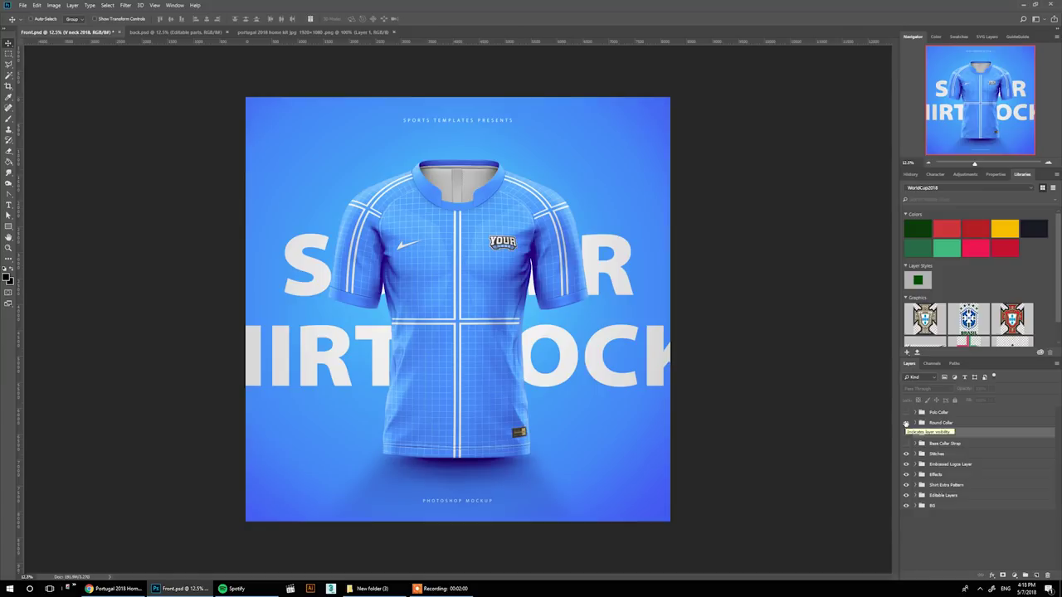
{"action": "left_click", "coordinate": [905, 423]}
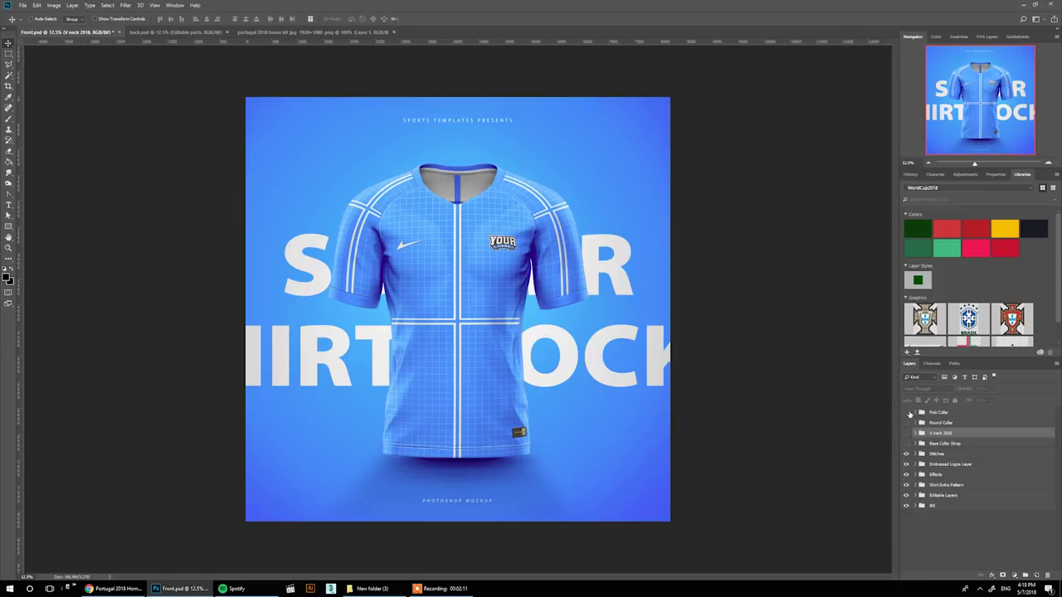
{"action": "left_click", "coordinate": [905, 412]}
{"action": "left_click", "coordinate": [906, 413]}
Switch to Chrome to examine the Portugal 2018 home kit reference photo, and return to Photoshop.
{"action": "left_click", "coordinate": [117, 588]}
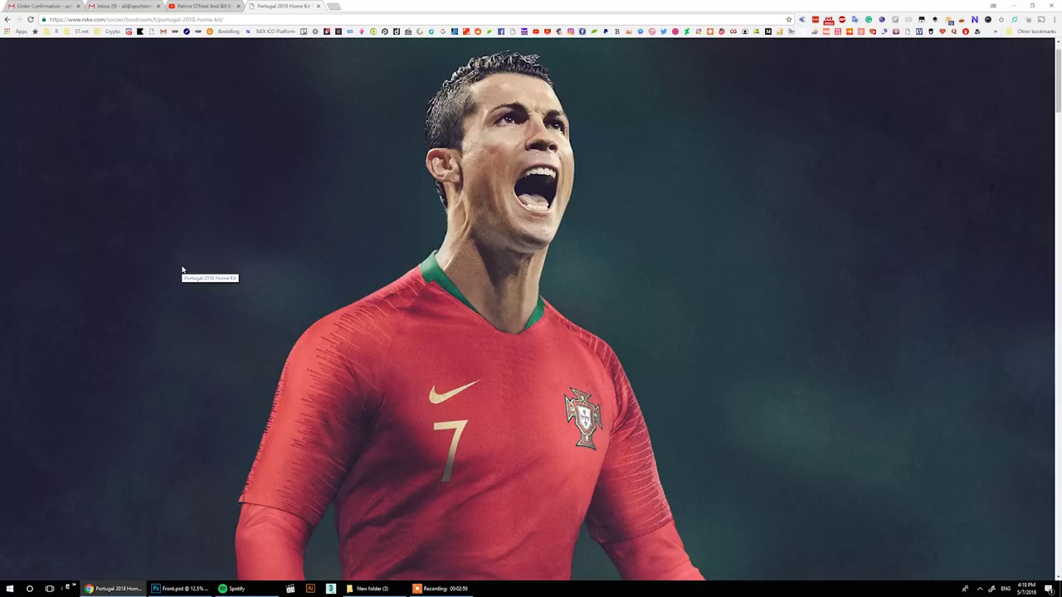
{"action": "scroll", "coordinate": [244, 273], "scroll_direction": "down", "scroll_amount": 5}
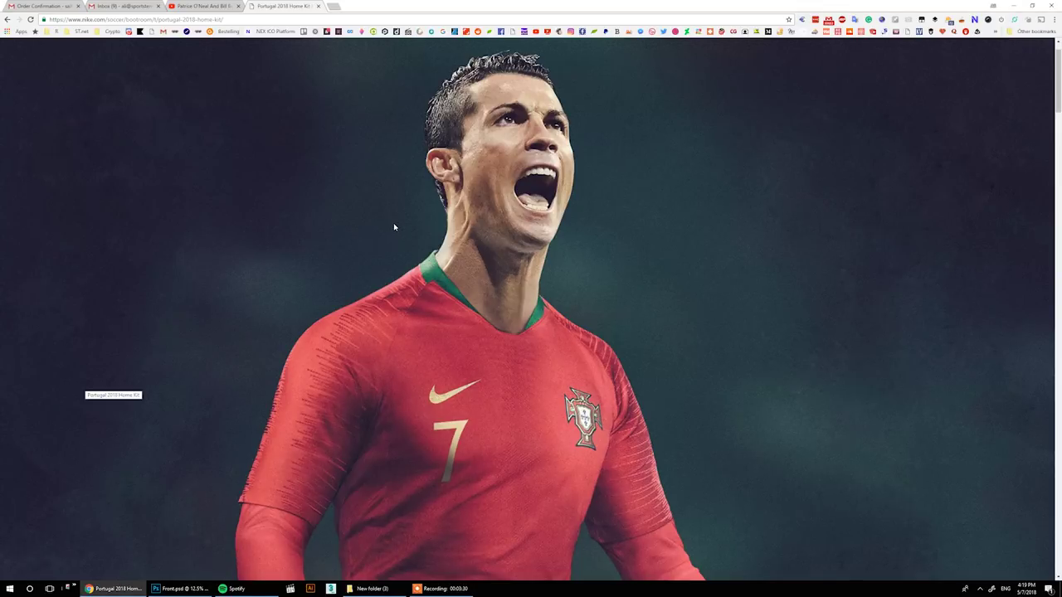
{"action": "left_click", "coordinate": [177, 588]}
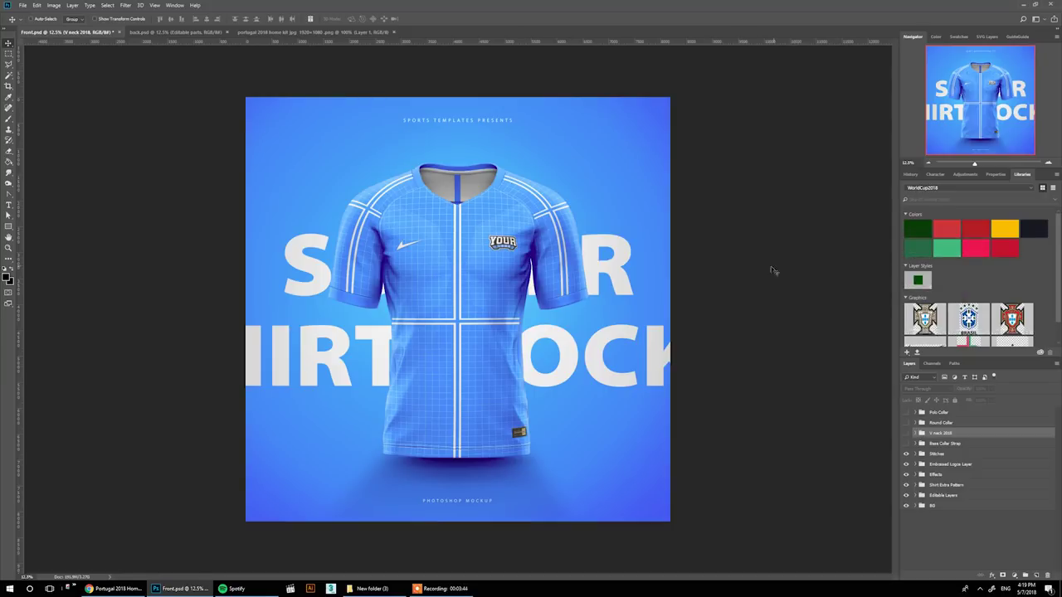
Expand the Editable Layers group and select its Shirt layer.
{"action": "left_click", "coordinate": [911, 496]}
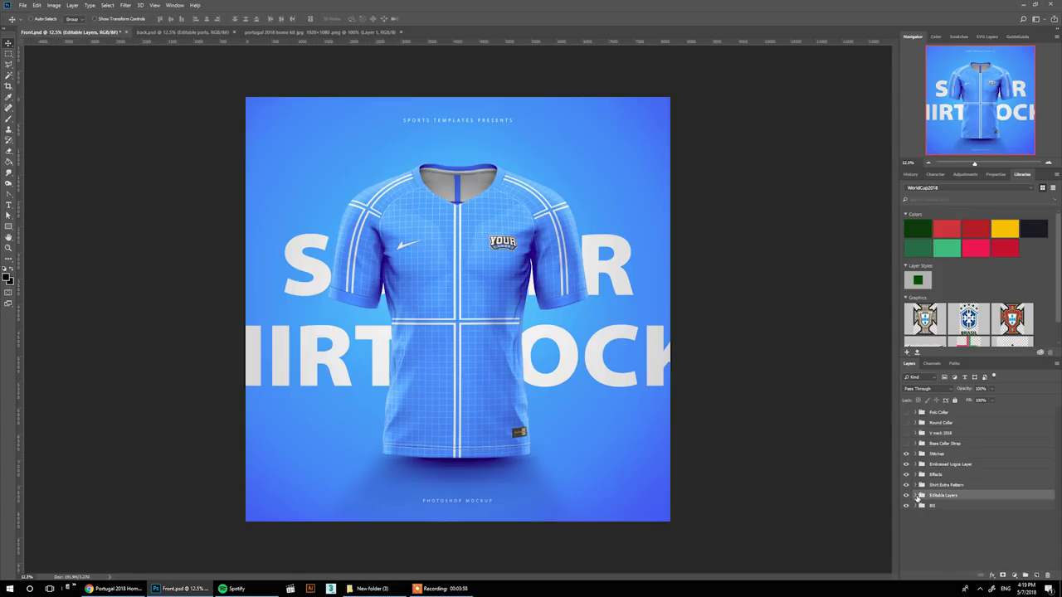
{"action": "left_click", "coordinate": [916, 496]}
{"action": "scroll", "coordinate": [917, 481], "scroll_direction": "down", "scroll_amount": 3}
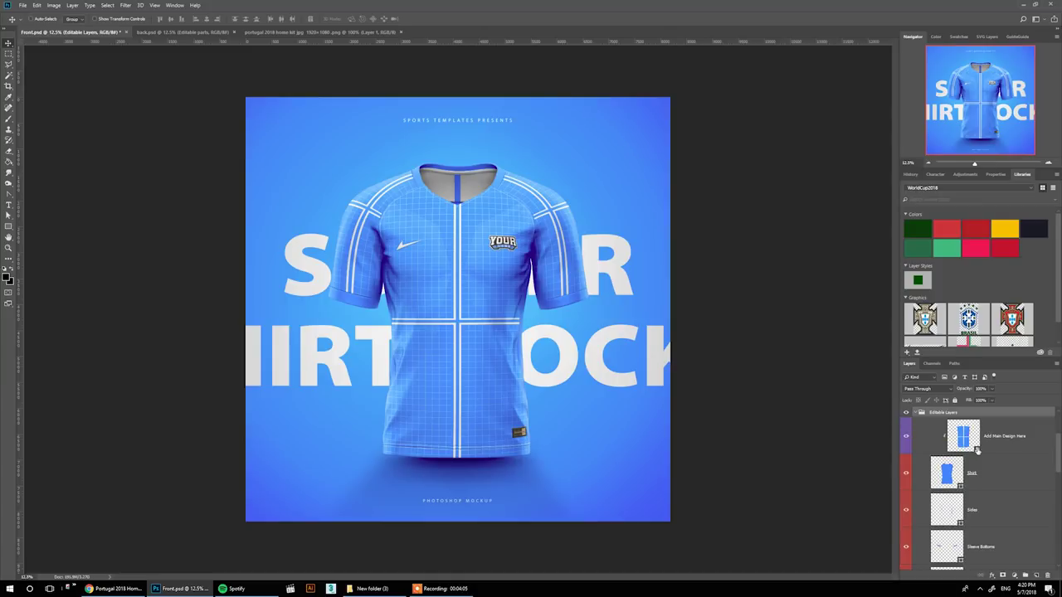
{"action": "left_click", "coordinate": [978, 452]}
{"action": "left_click", "coordinate": [966, 477]}
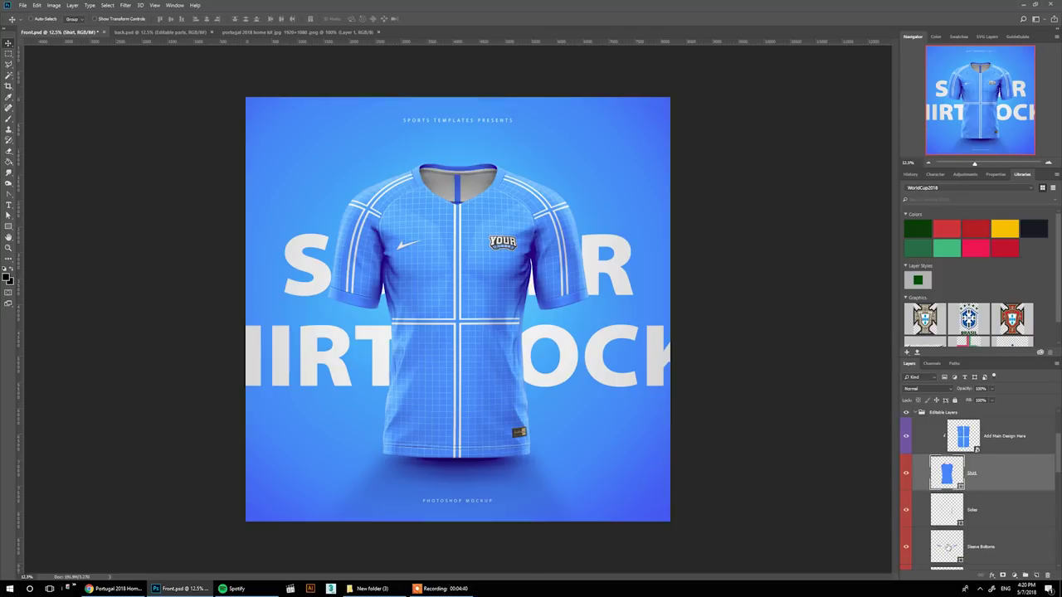
{"action": "double_click", "coordinate": [948, 547]}
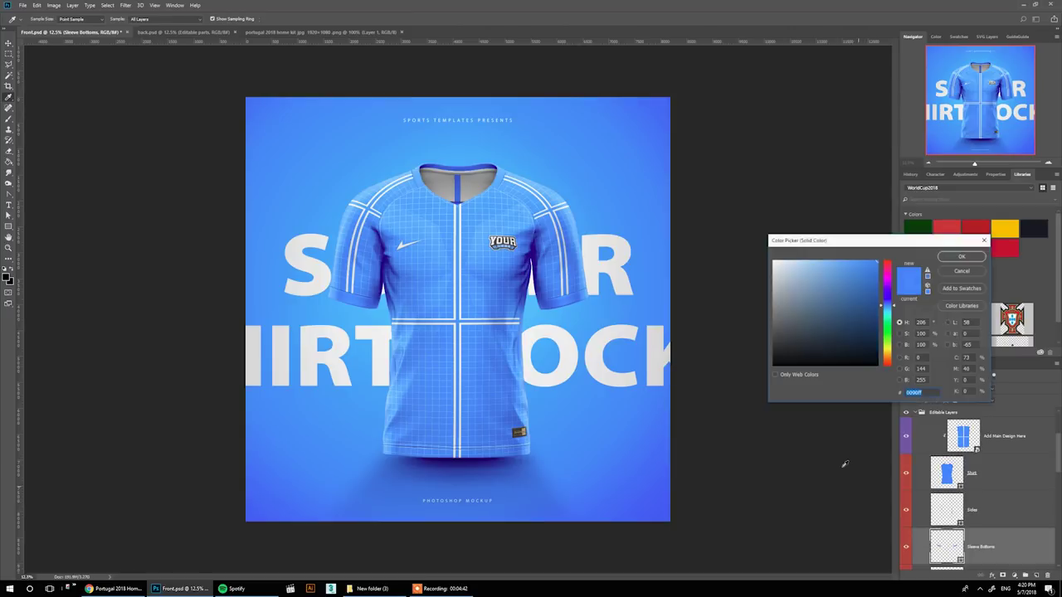
{"action": "left_click", "coordinate": [849, 314]}
{"action": "left_click", "coordinate": [886, 274]}
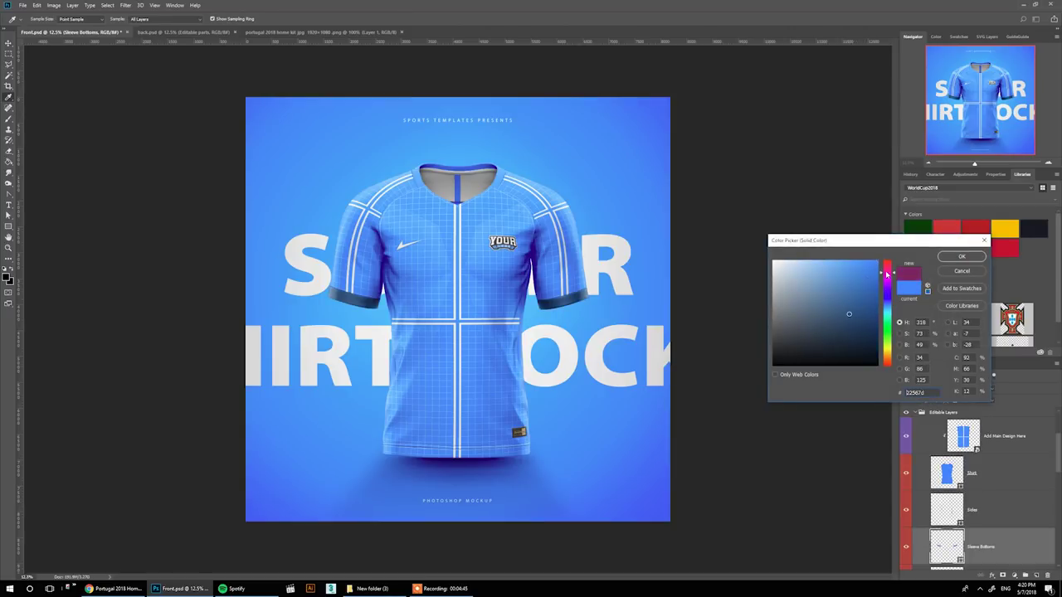
{"action": "key", "text": "Escape"}
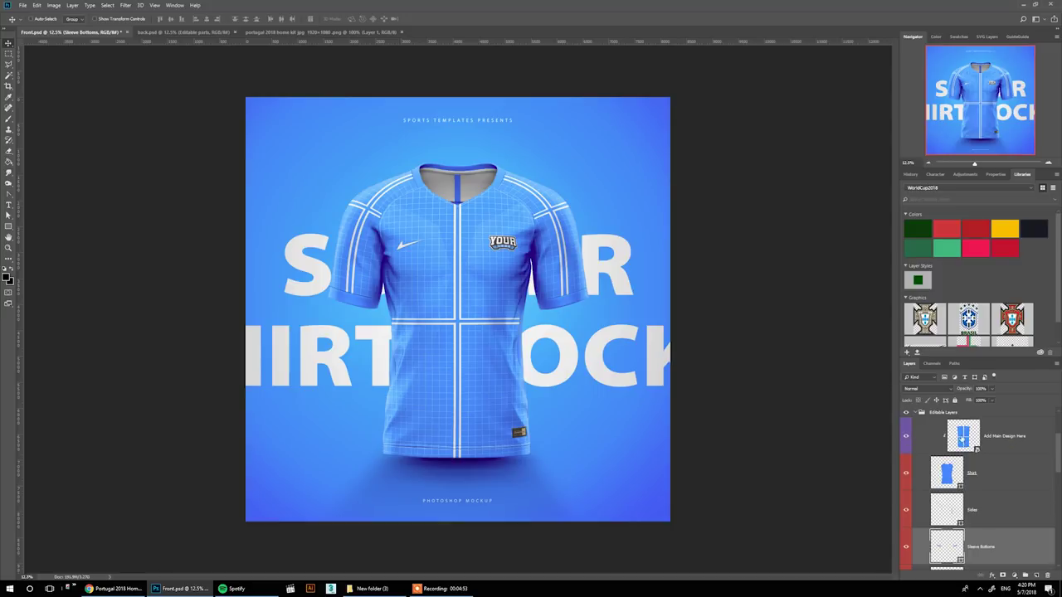
Hide the Add Main Design Here layer and fill the Shirt layer with the dark red from the WorldCup2018 library.
{"action": "left_click", "coordinate": [929, 439]}
{"action": "left_click", "coordinate": [906, 437]}
{"action": "left_click", "coordinate": [945, 477]}
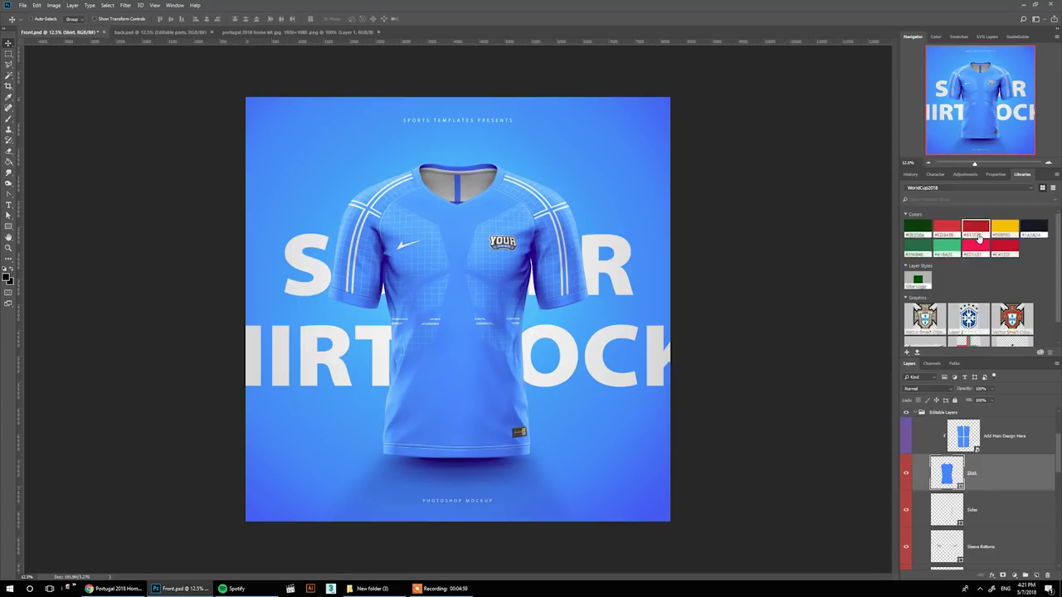
{"action": "left_click", "coordinate": [977, 237]}
{"action": "key", "text": "alt+BackSpace"}
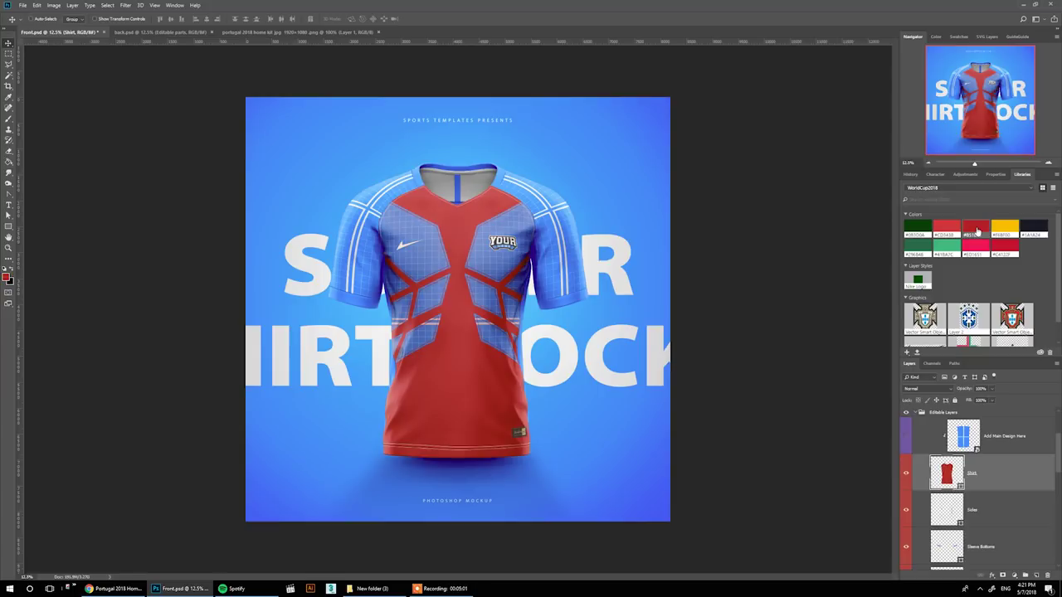
Fill the Sides and Sleeve Bottoms layers with the same dark red library colour.
{"action": "scroll", "coordinate": [956, 496], "scroll_direction": "down", "scroll_amount": 1}
{"action": "left_click", "coordinate": [956, 496]}
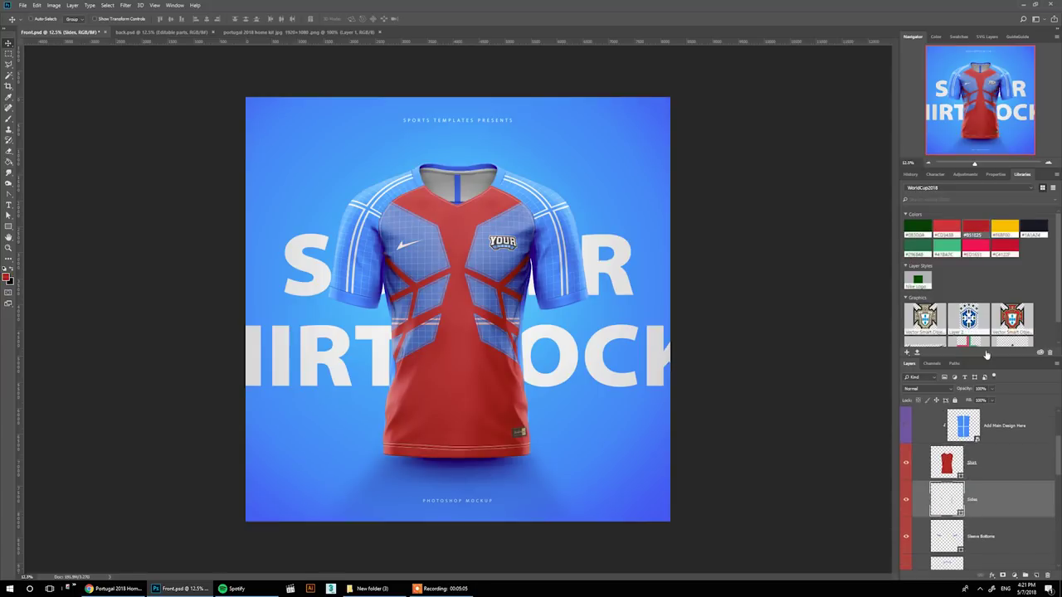
{"action": "scroll", "coordinate": [957, 496], "scroll_direction": "down", "scroll_amount": 1}
{"action": "left_click", "coordinate": [974, 526]}
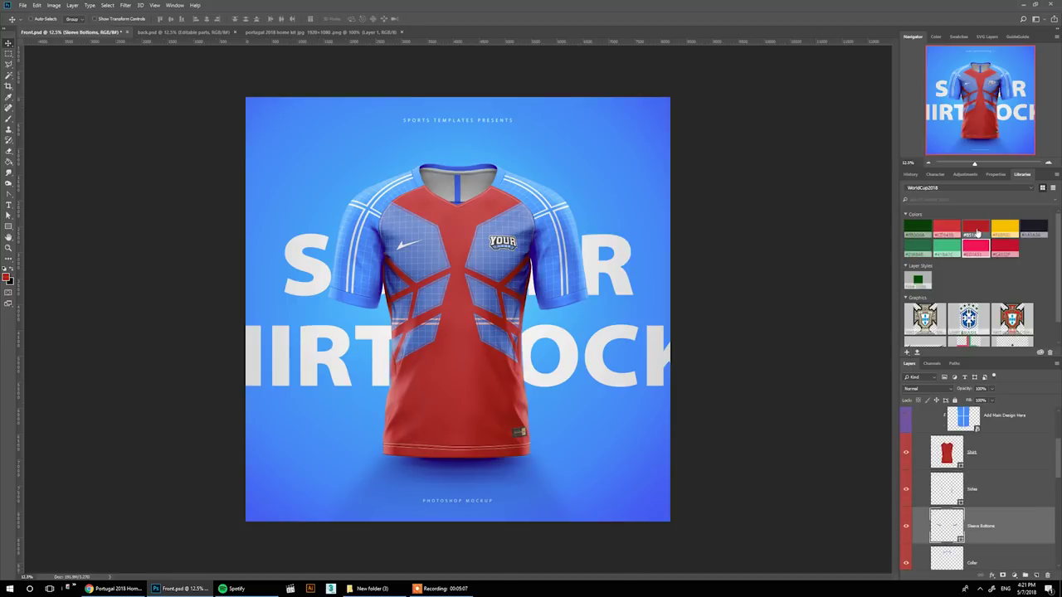
{"action": "key", "text": "alt+BackSpace"}
Fill the Collar layer with the dark green library colour.
{"action": "scroll", "coordinate": [971, 531], "scroll_direction": "down", "scroll_amount": 2}
{"action": "left_click", "coordinate": [970, 541]}
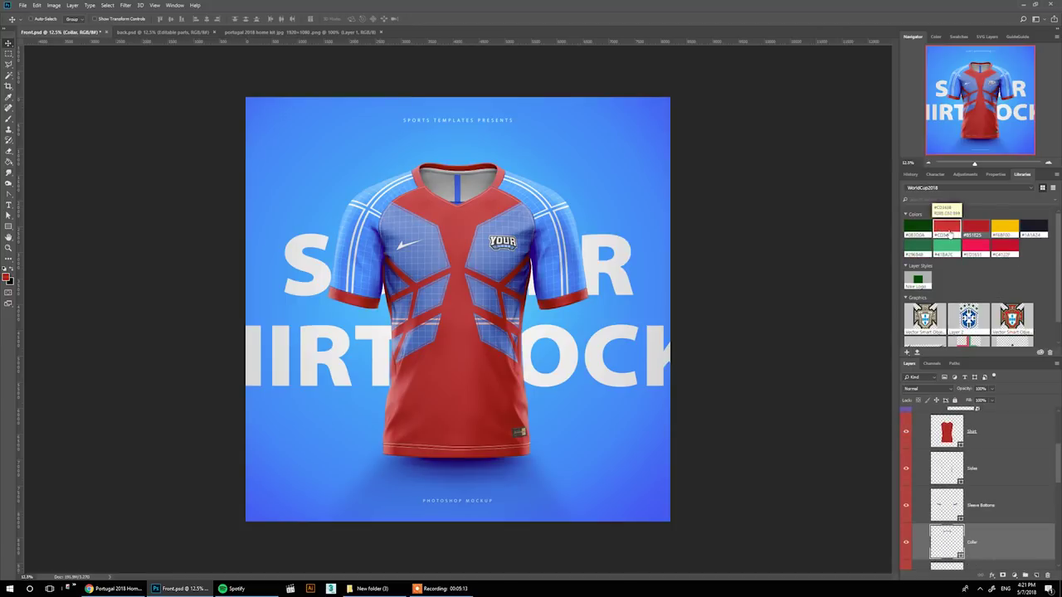
{"action": "left_click", "coordinate": [917, 227]}
{"action": "key", "text": "alt+BackSpace"}
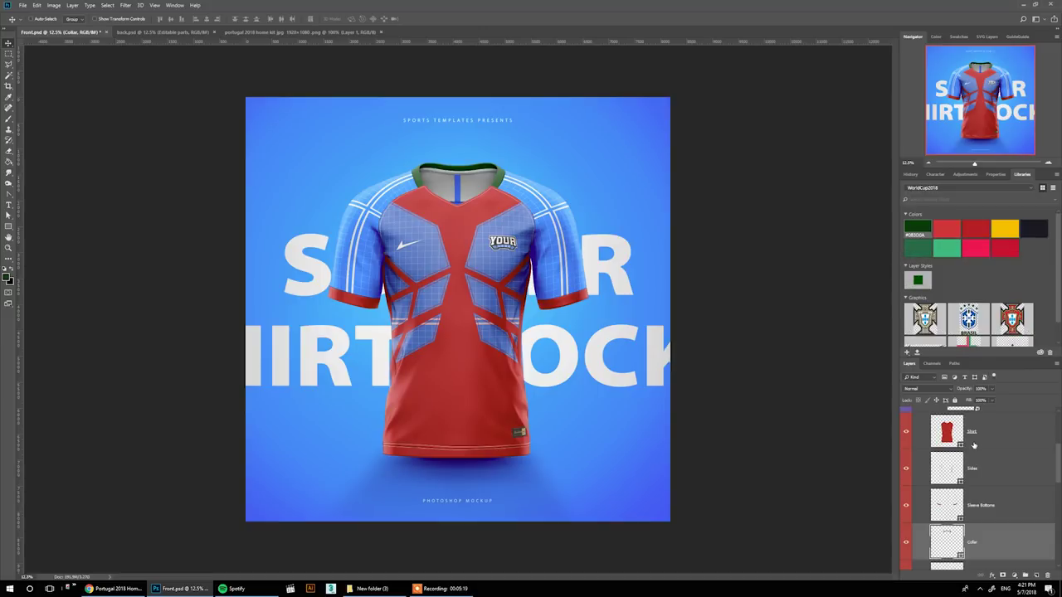
Fill the Back Shirt layer with the dark red library colour and select the Back layer.
{"action": "scroll", "coordinate": [974, 445], "scroll_direction": "down", "scroll_amount": 3}
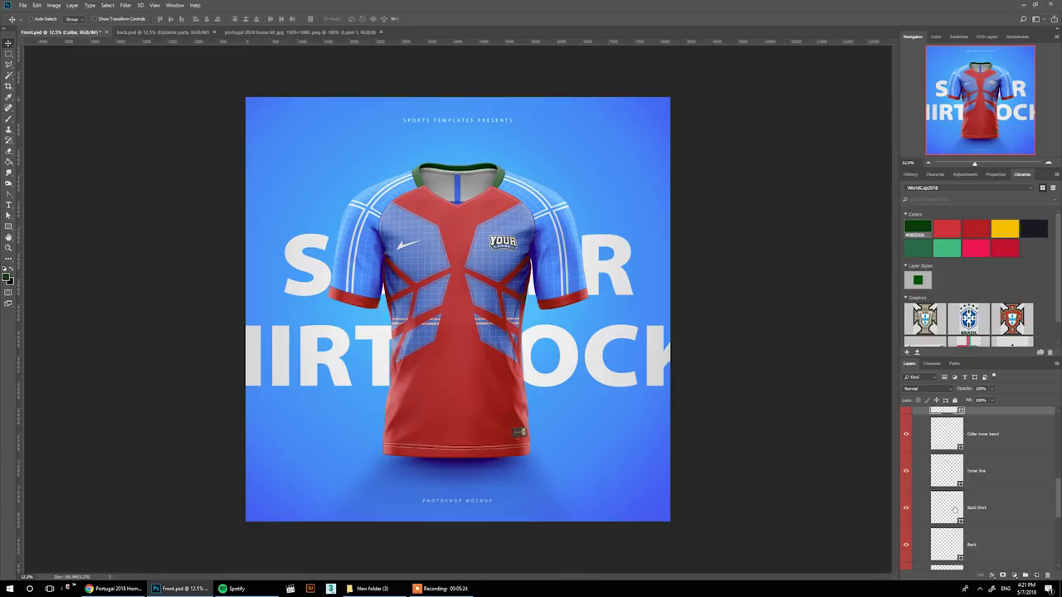
{"action": "left_click", "coordinate": [954, 508]}
{"action": "left_click", "coordinate": [975, 227]}
{"action": "scroll", "coordinate": [938, 498], "scroll_direction": "down", "scroll_amount": 1}
{"action": "left_click", "coordinate": [939, 501]}
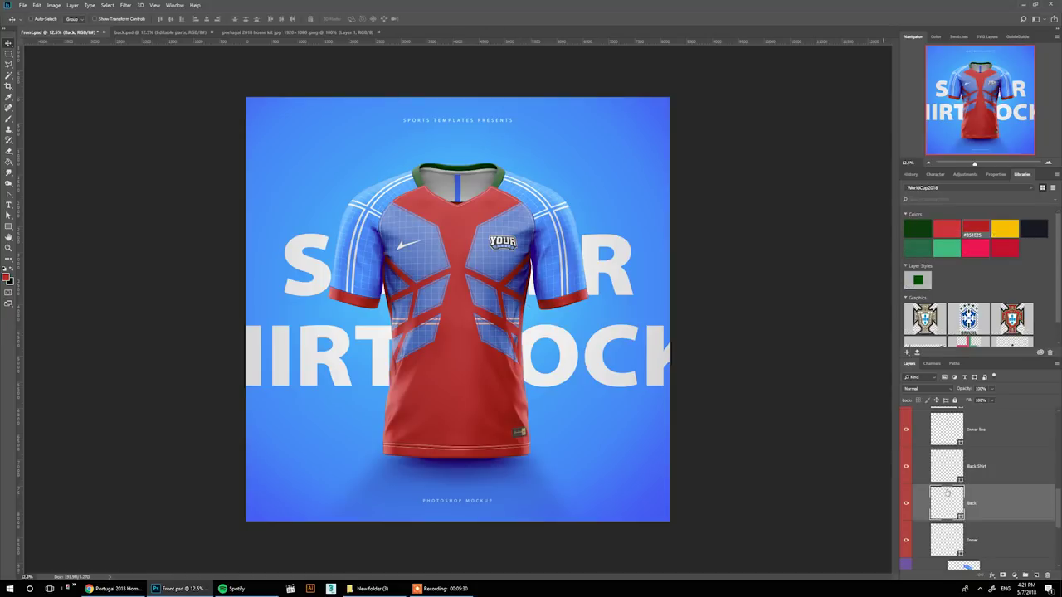
Make the V neck 2018 collar group visible and expand it.
{"action": "scroll", "coordinate": [982, 479], "scroll_direction": "up", "scroll_amount": 6}
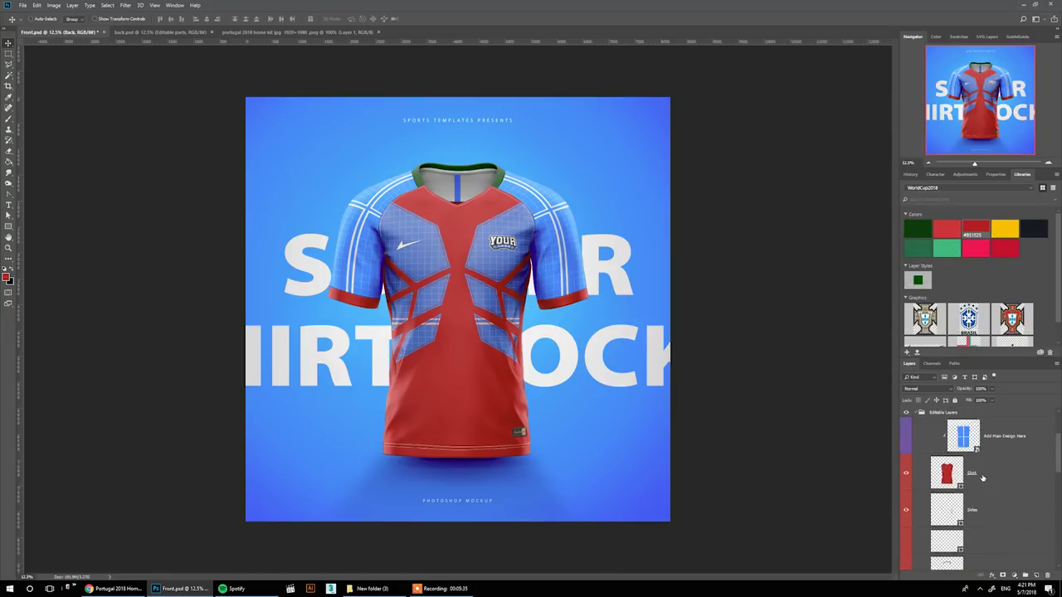
{"action": "left_click", "coordinate": [906, 433]}
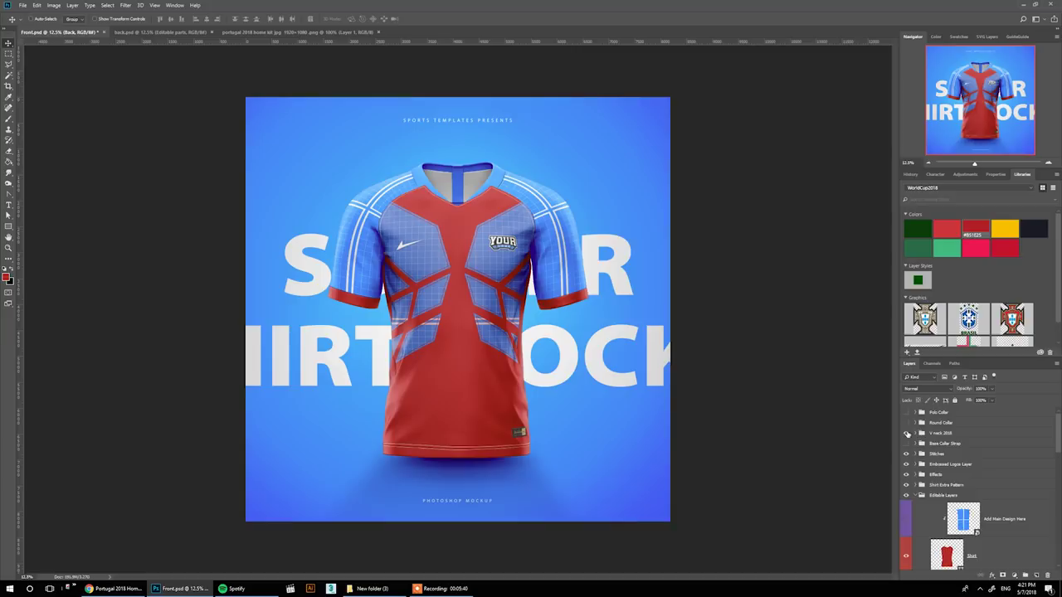
{"action": "left_click", "coordinate": [935, 433]}
{"action": "left_click", "coordinate": [916, 433]}
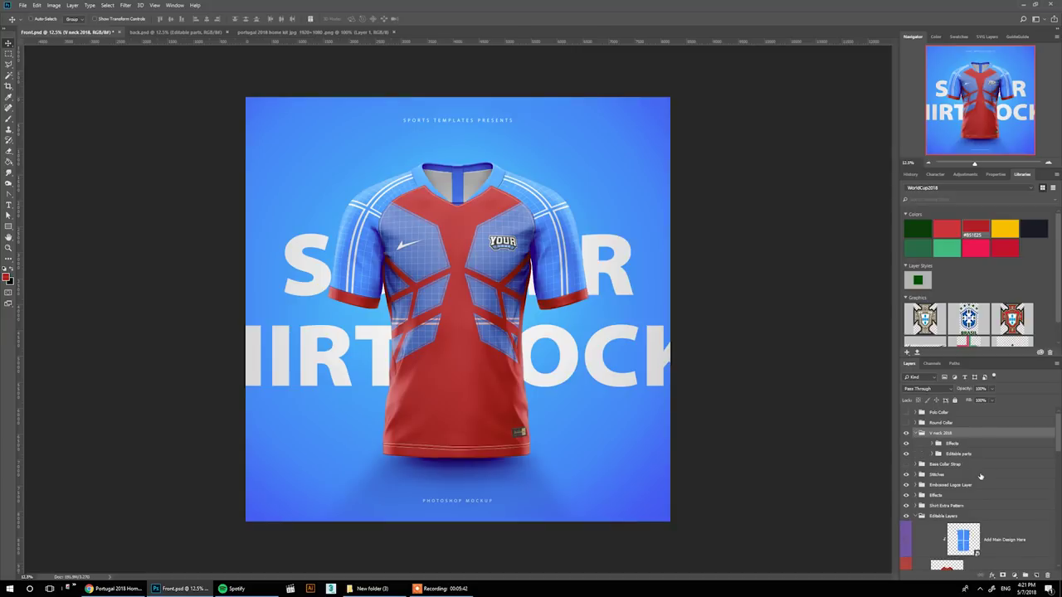
Fill the Collar Left and Collar Right layers of the V neck with the dark green library colour.
{"action": "scroll", "coordinate": [962, 498], "scroll_direction": "down", "scroll_amount": 3}
{"action": "left_click", "coordinate": [964, 522]}
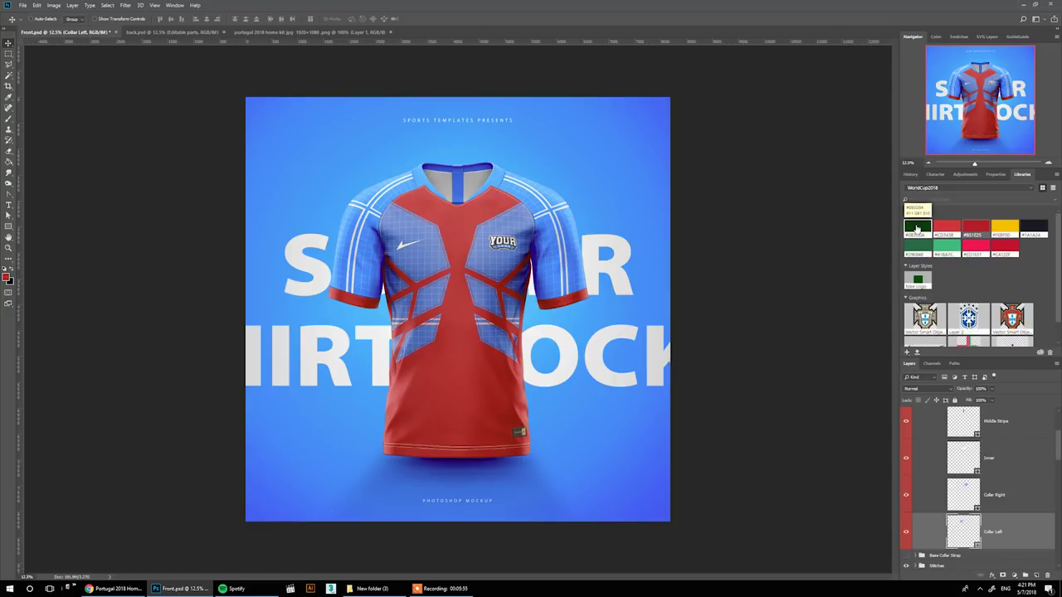
{"action": "left_click", "coordinate": [915, 229]}
{"action": "left_click", "coordinate": [961, 494]}
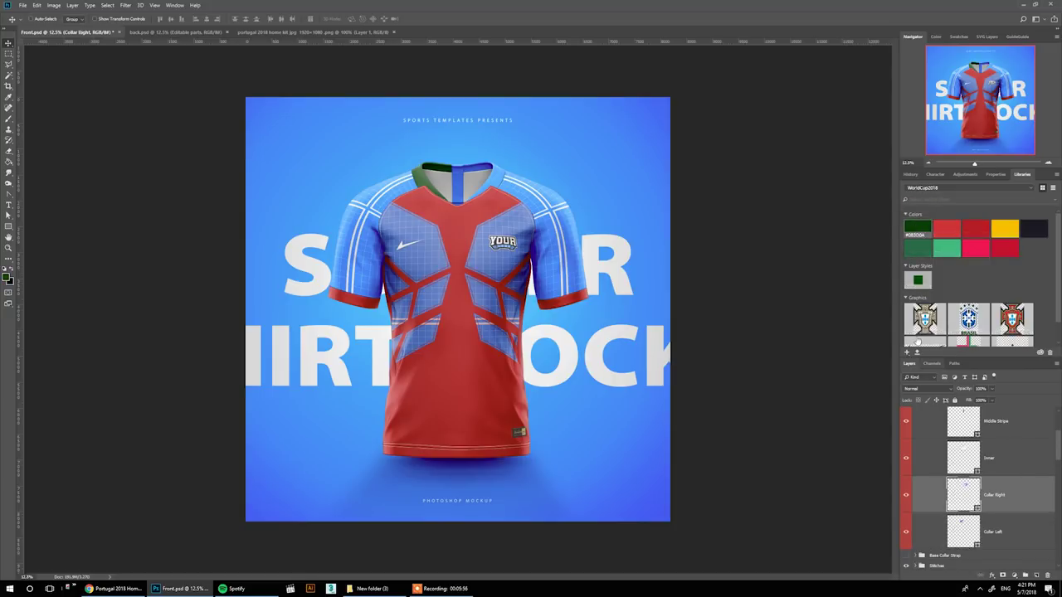
{"action": "left_click", "coordinate": [916, 229]}
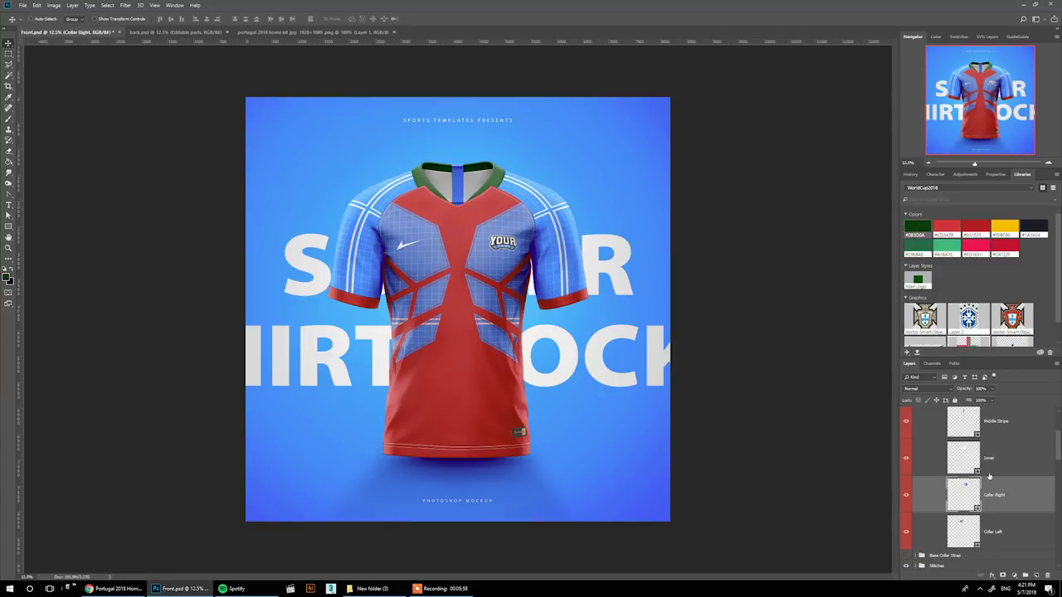
Fill the V neck's Middle Stripe and Inner layers with the dark red library colour.
{"action": "scroll", "coordinate": [979, 468], "scroll_direction": "up", "scroll_amount": 1}
{"action": "left_click", "coordinate": [971, 445]}
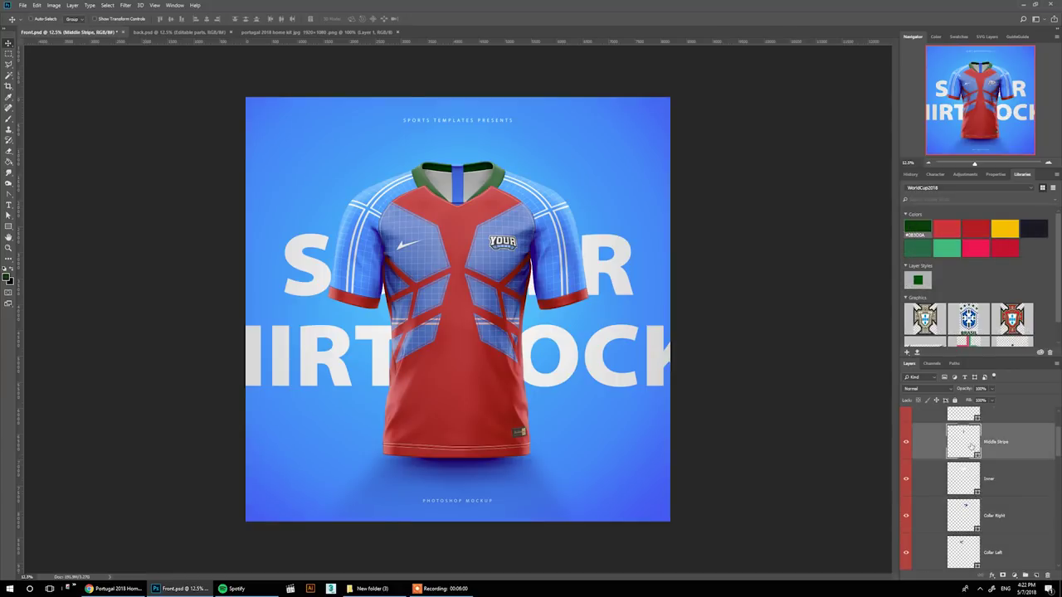
{"action": "left_click", "coordinate": [976, 229]}
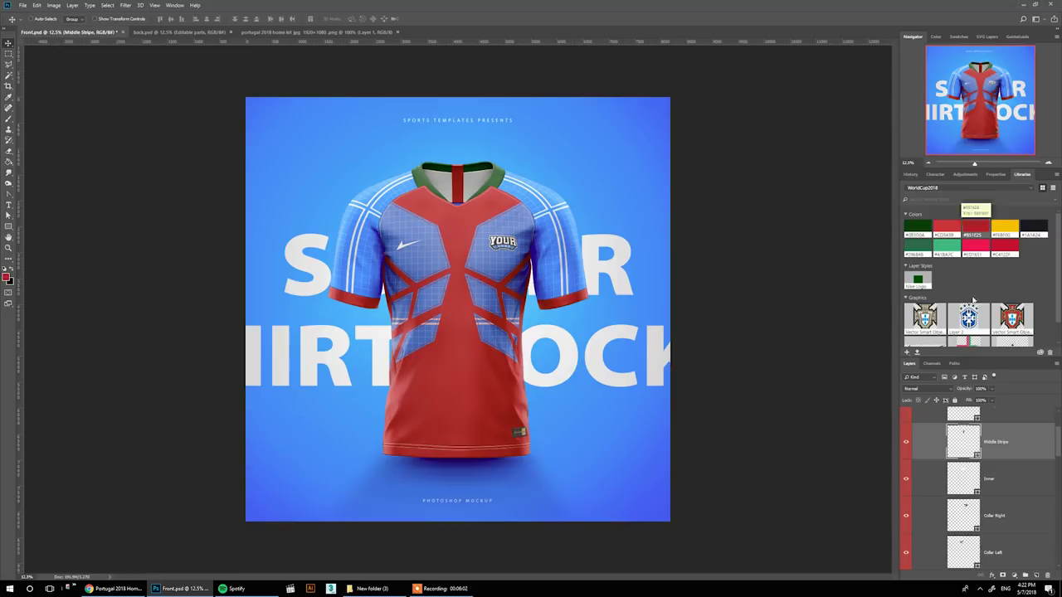
{"action": "left_click", "coordinate": [992, 478]}
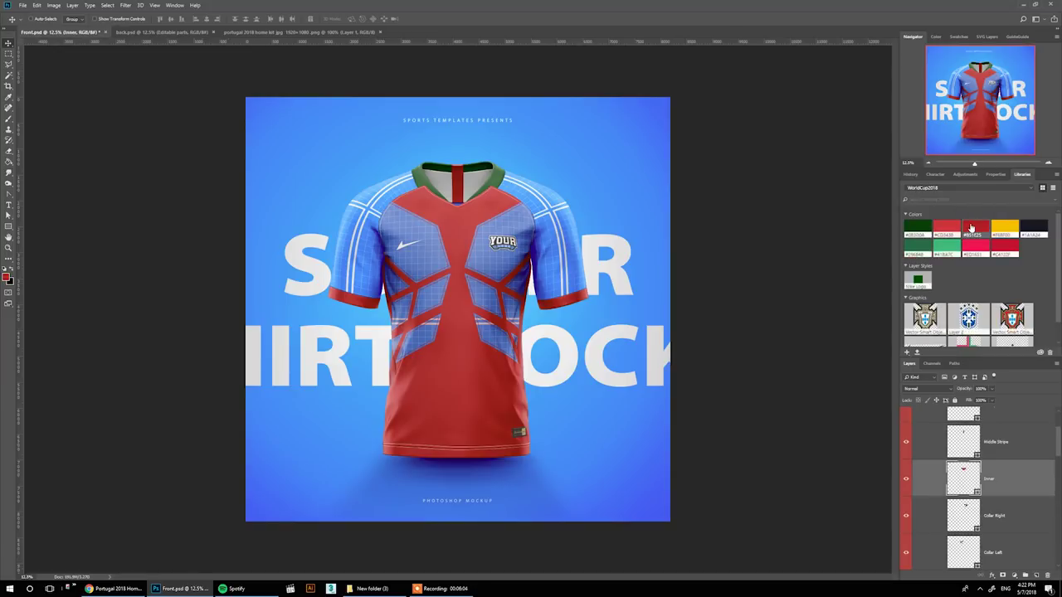
{"action": "left_click", "coordinate": [971, 228]}
Select the V neck's Jersey Back layer and collapse the V neck 2018 group.
{"action": "scroll", "coordinate": [961, 436], "scroll_direction": "up", "scroll_amount": 1}
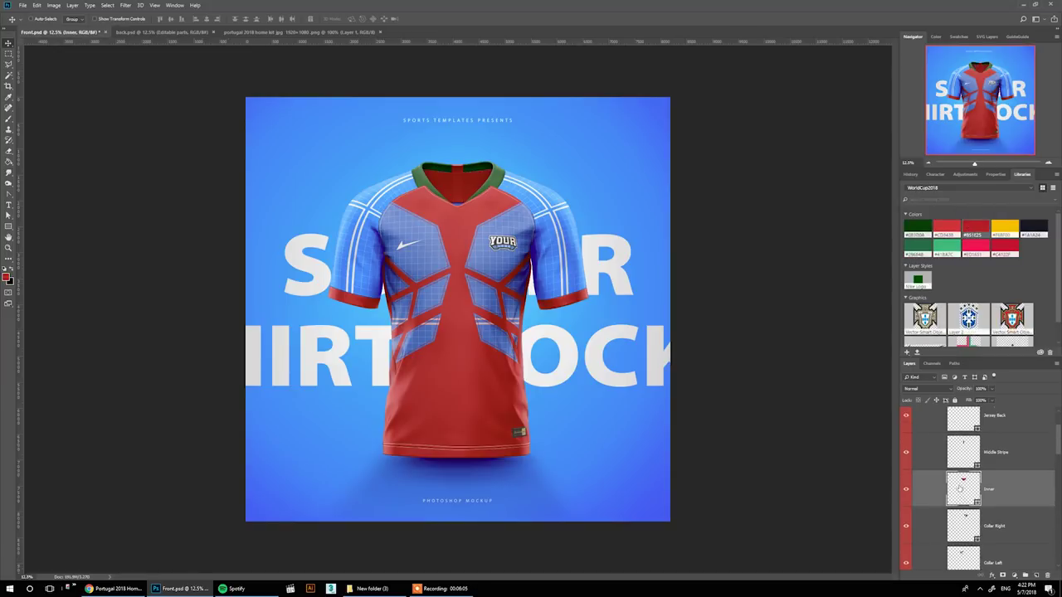
{"action": "left_click", "coordinate": [961, 436]}
{"action": "scroll", "coordinate": [933, 443], "scroll_direction": "up", "scroll_amount": 2}
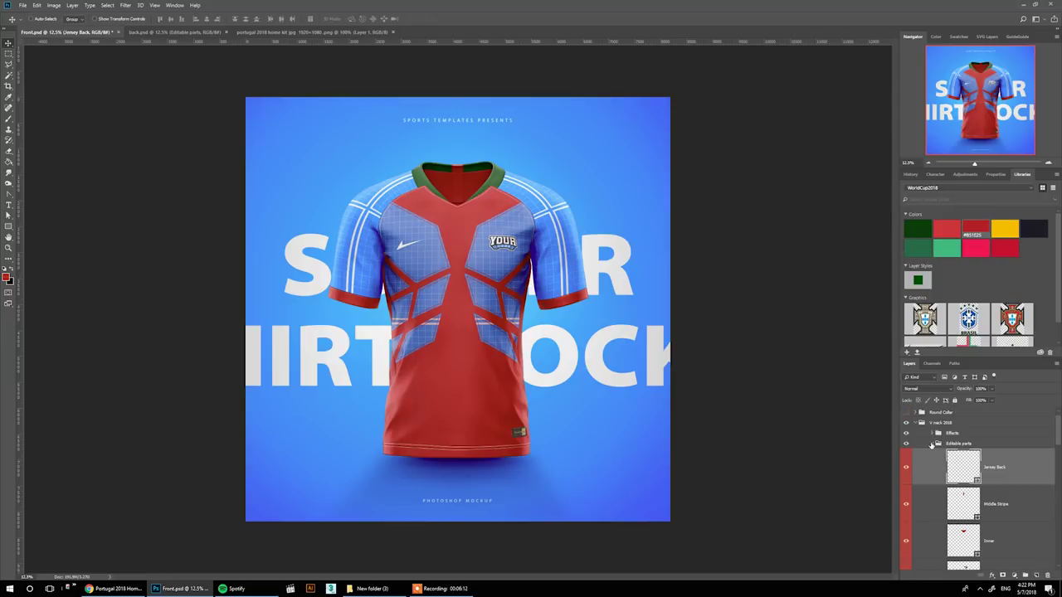
{"action": "left_click", "coordinate": [916, 422]}
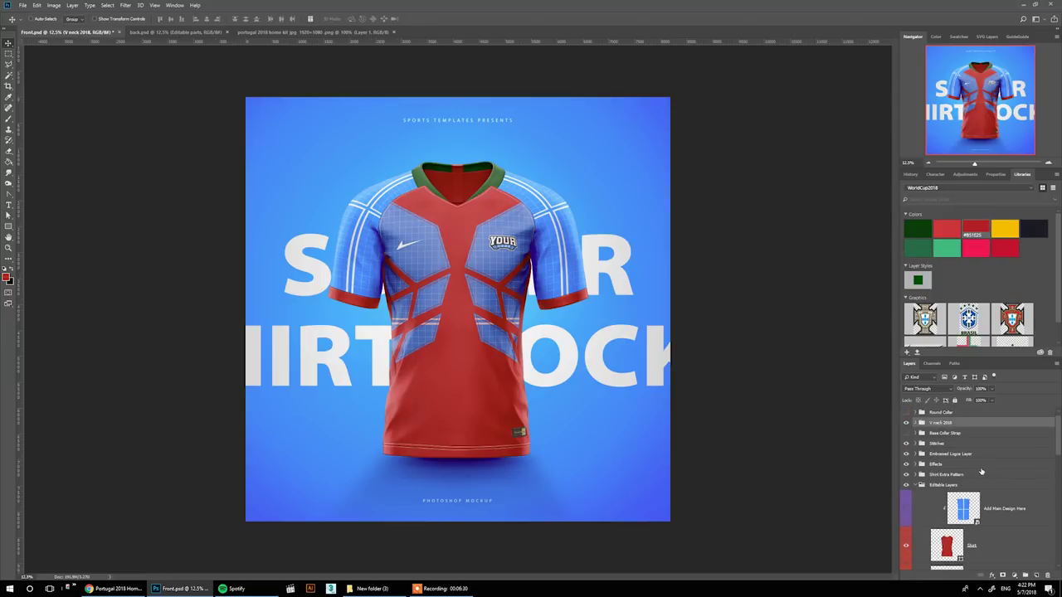
Switch to the browser to check the Portugal 2018 home kit reference photo, and return to the shirt mockup in Photoshop.
{"action": "left_click", "coordinate": [995, 513]}
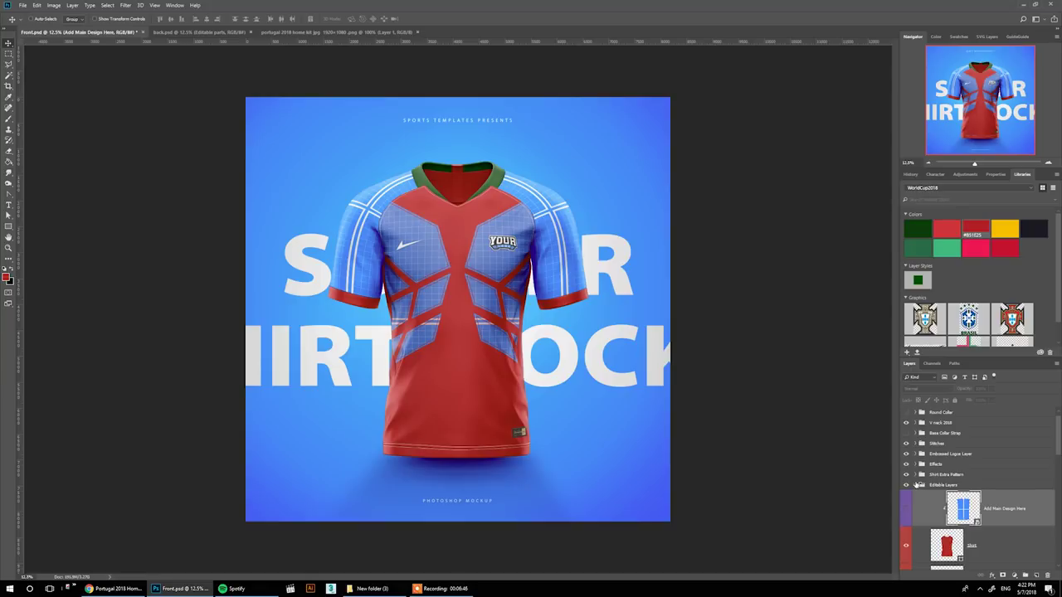
{"action": "left_click", "coordinate": [922, 477]}
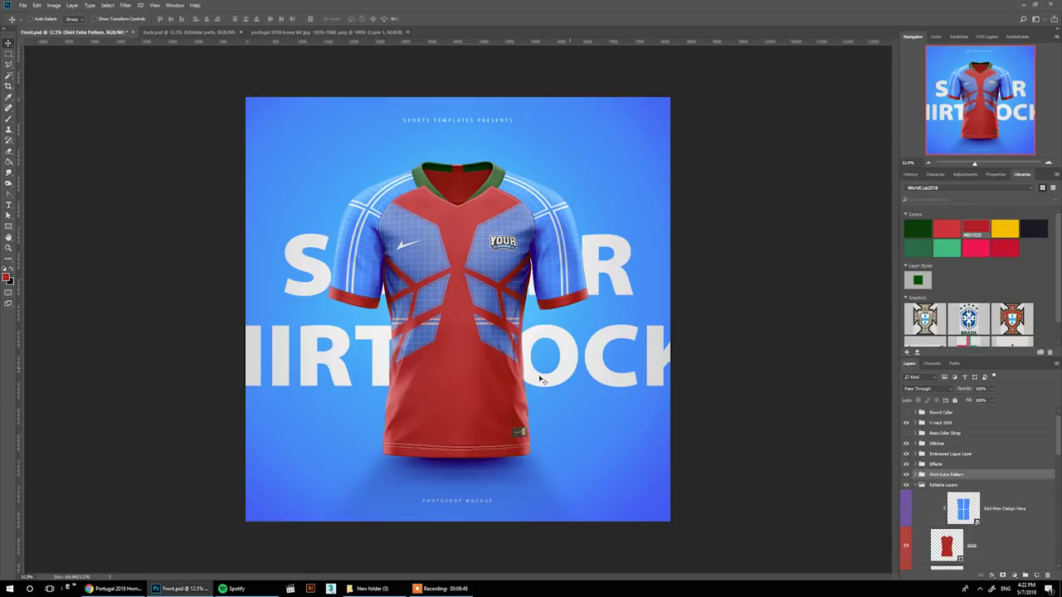
{"action": "left_click", "coordinate": [98, 592]}
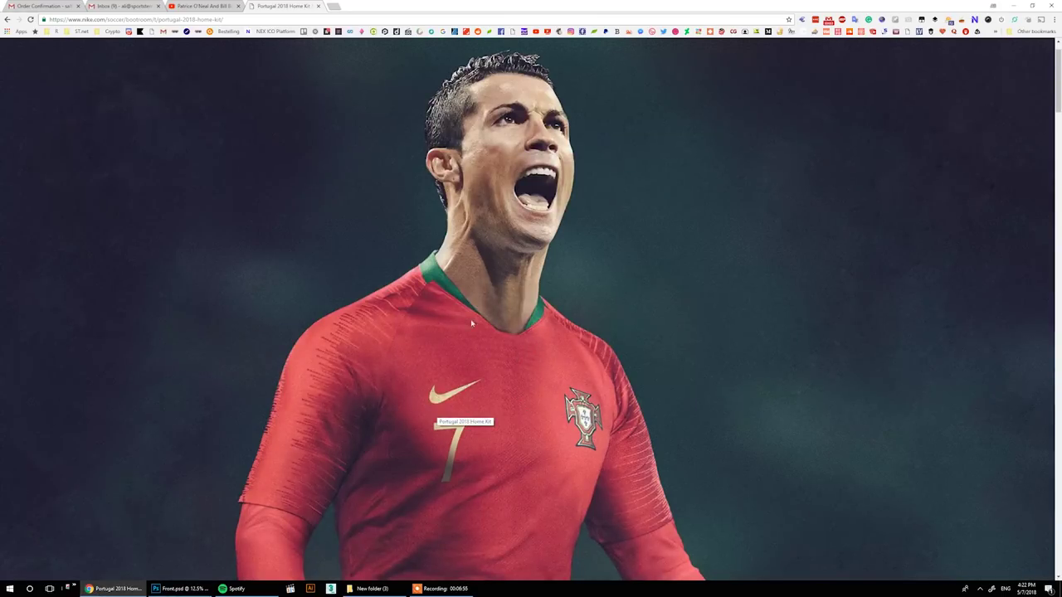
{"action": "left_click", "coordinate": [179, 588]}
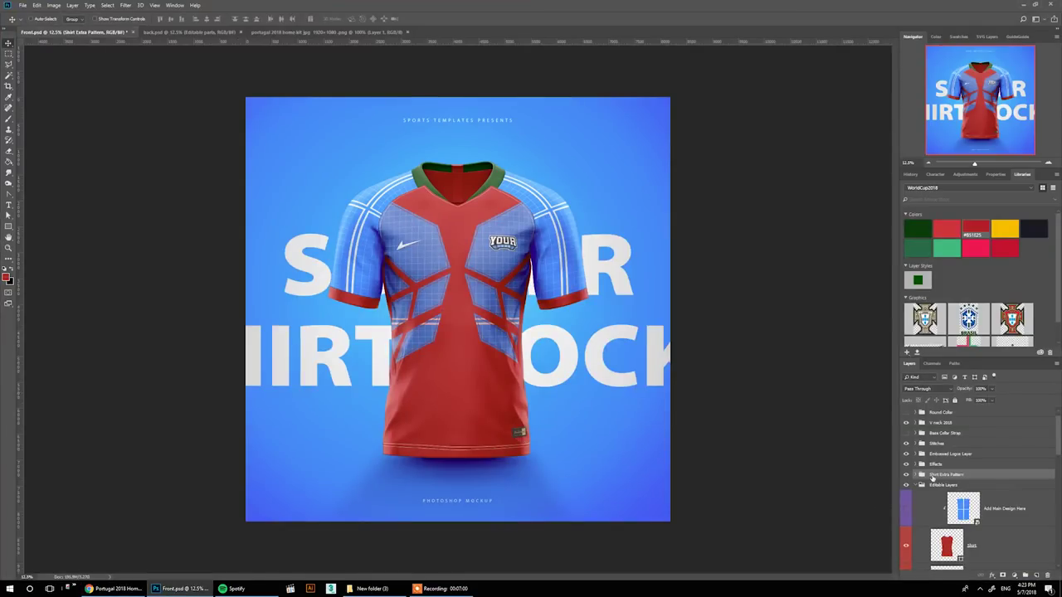
Open the Add Pattern Here smart object in the Shirt Extra Pattern group and hide its "Clip your design on top of the pattern" layer.
{"action": "left_click", "coordinate": [916, 474]}
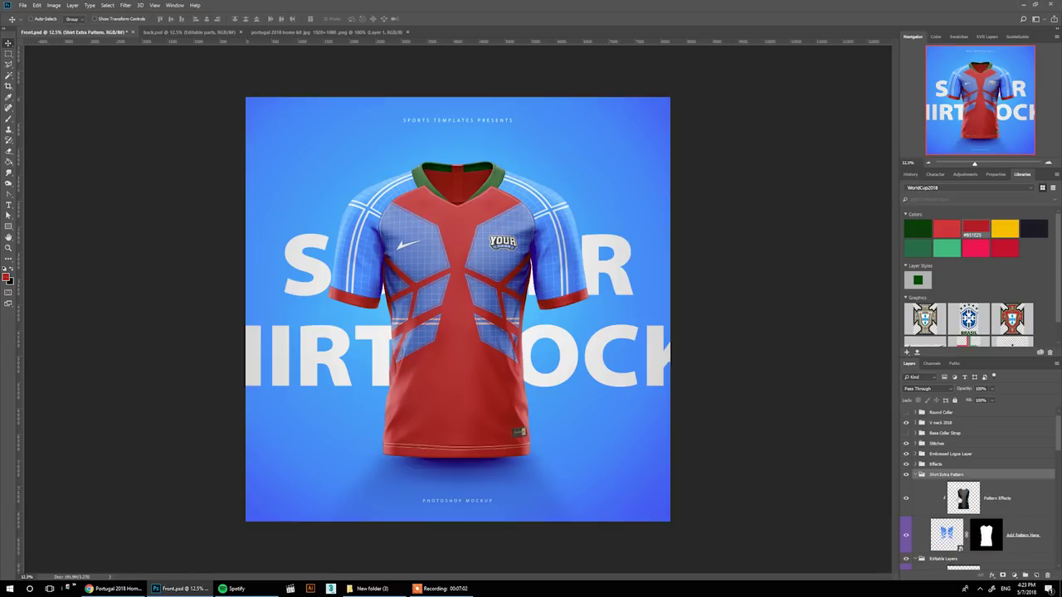
{"action": "double_click", "coordinate": [950, 536]}
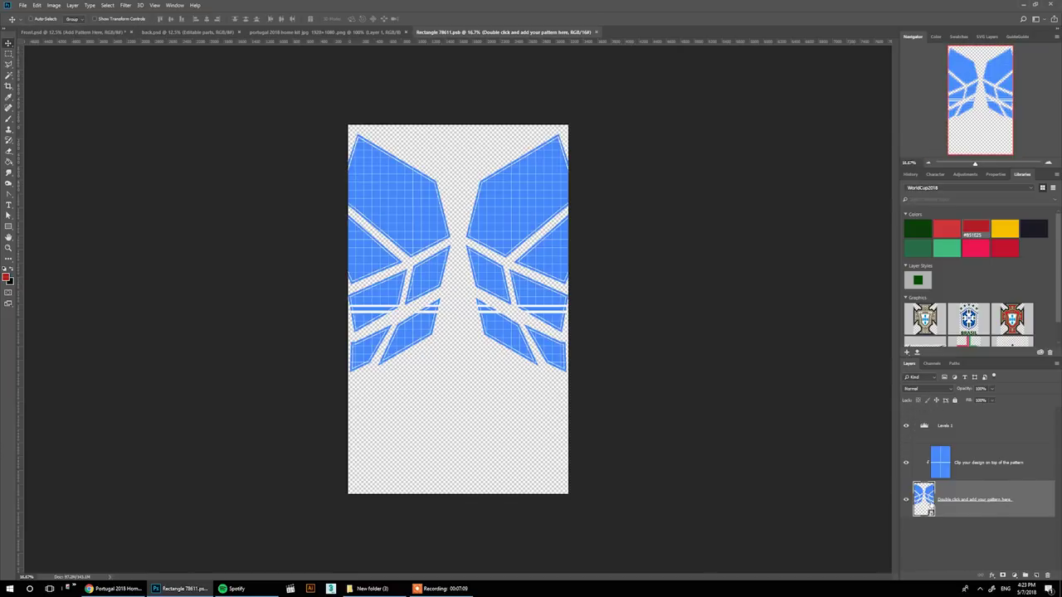
{"action": "left_click", "coordinate": [977, 467]}
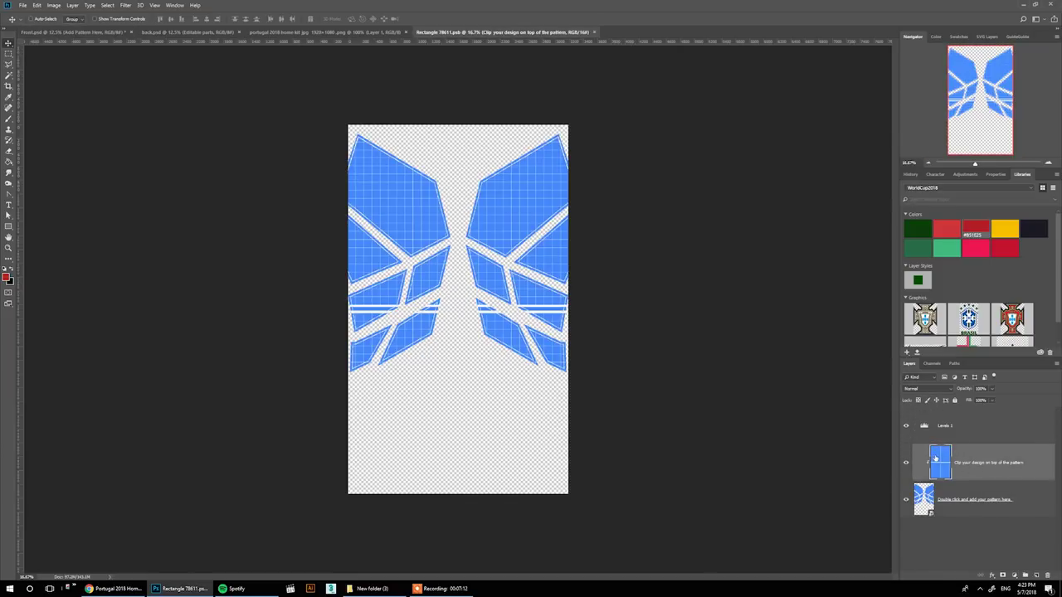
{"action": "left_click", "coordinate": [906, 464]}
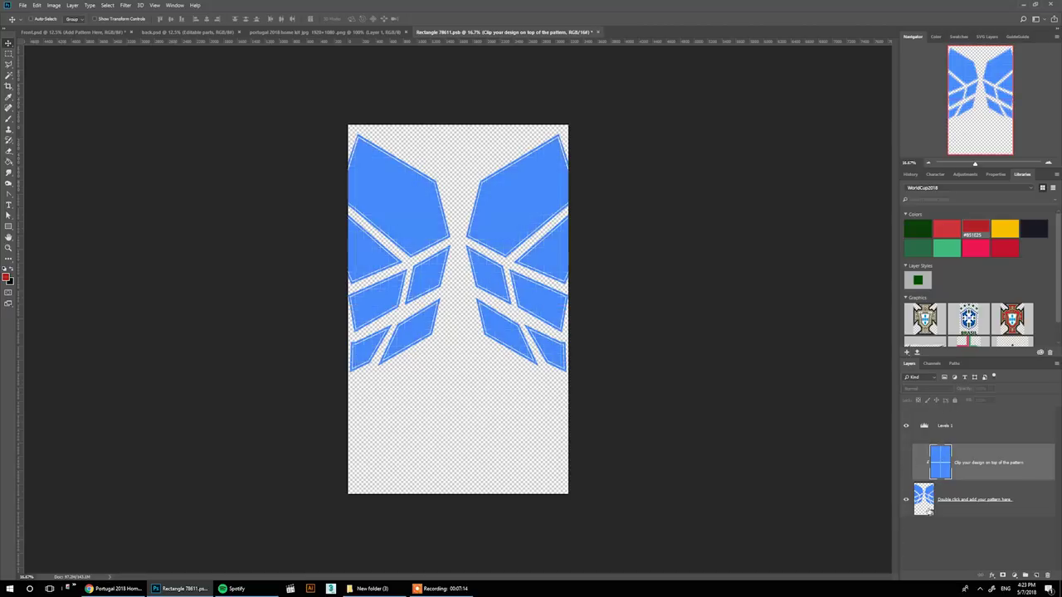
Open the nested "Double click and add your pattern here" smart object, hide Pattern1 and show Pattern 2.
{"action": "double_click", "coordinate": [924, 498]}
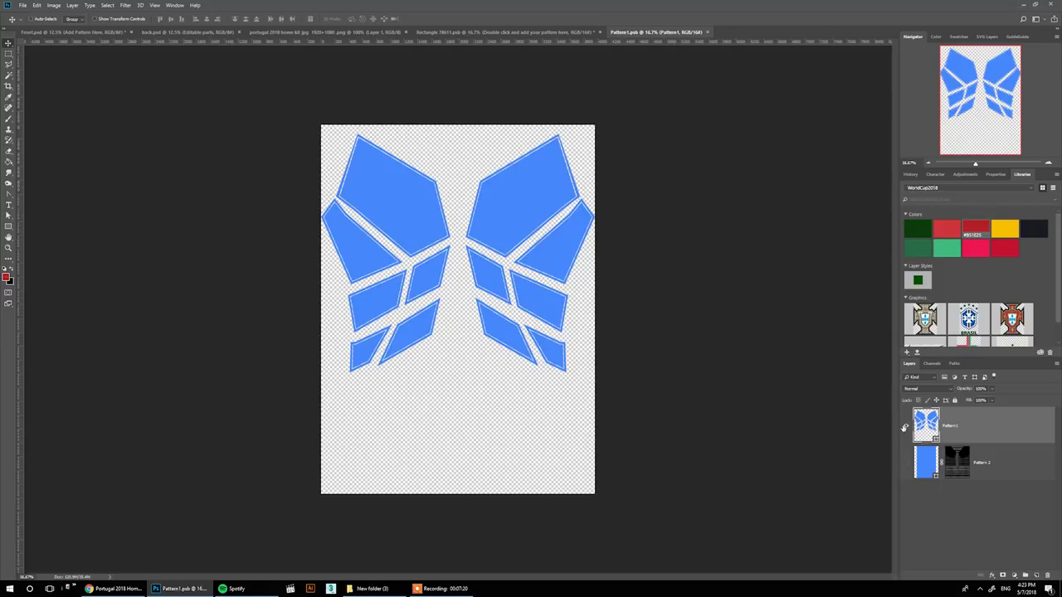
{"action": "left_click", "coordinate": [905, 426]}
{"action": "left_click", "coordinate": [905, 463]}
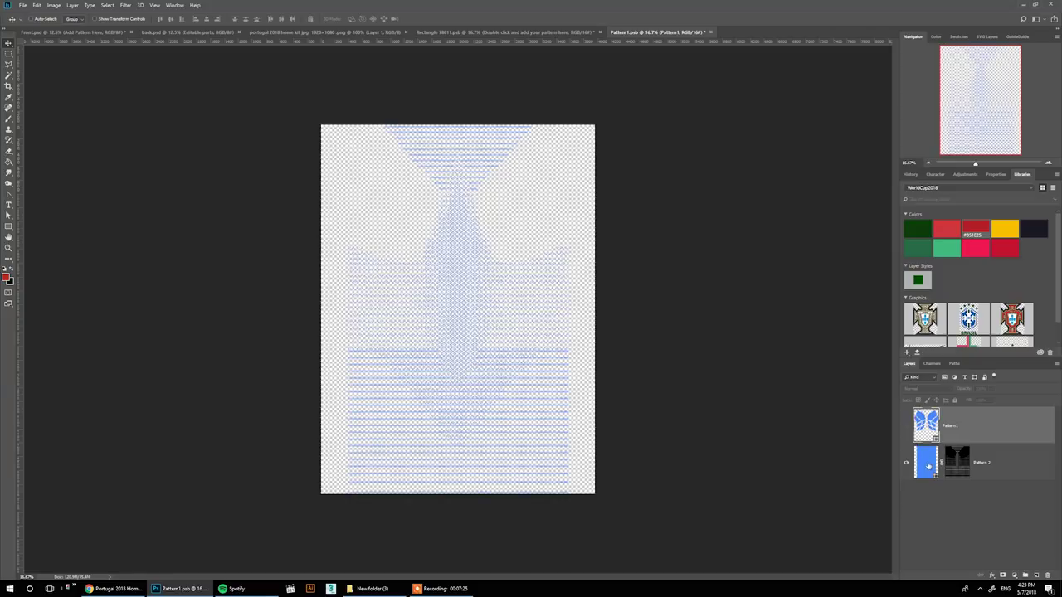
Fill Pattern 2 with the lighter red library colour, and save and close both pattern documents.
{"action": "left_click", "coordinate": [929, 465]}
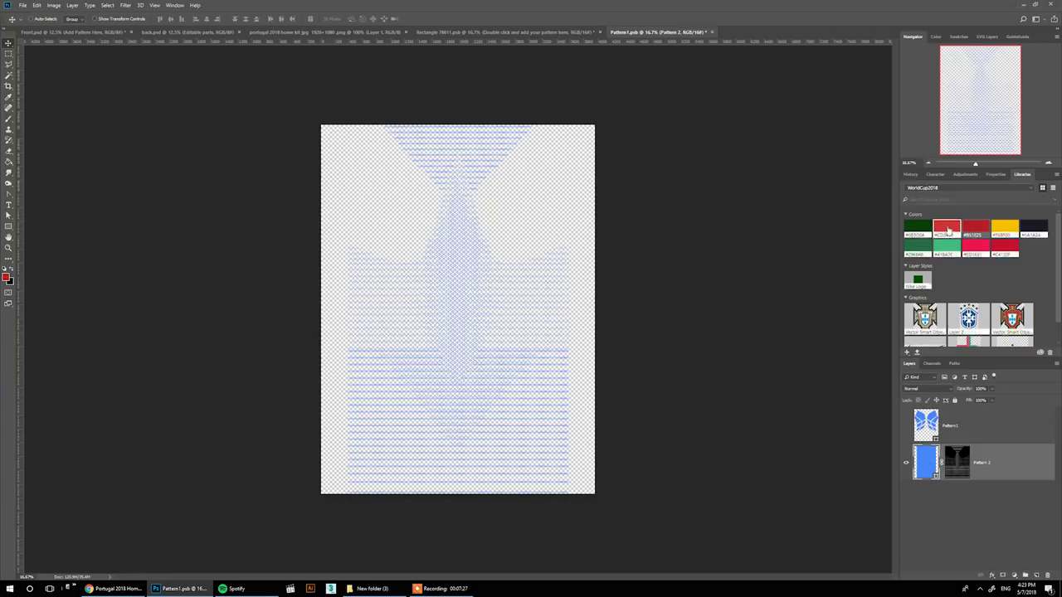
{"action": "left_click", "coordinate": [948, 230]}
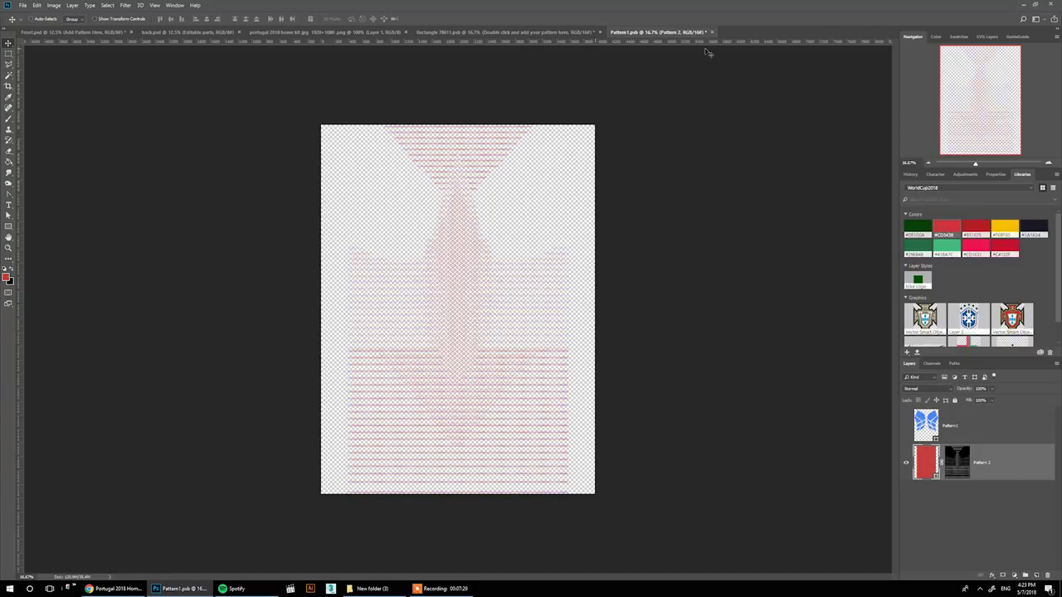
{"action": "key", "text": "ctrl+s"}
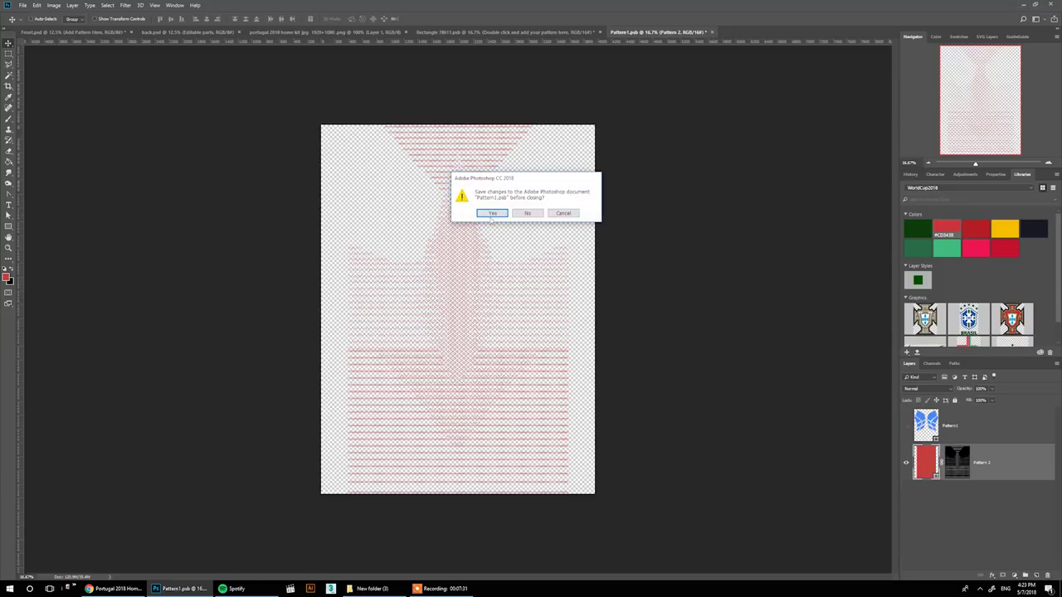
{"action": "left_click", "coordinate": [489, 213]}
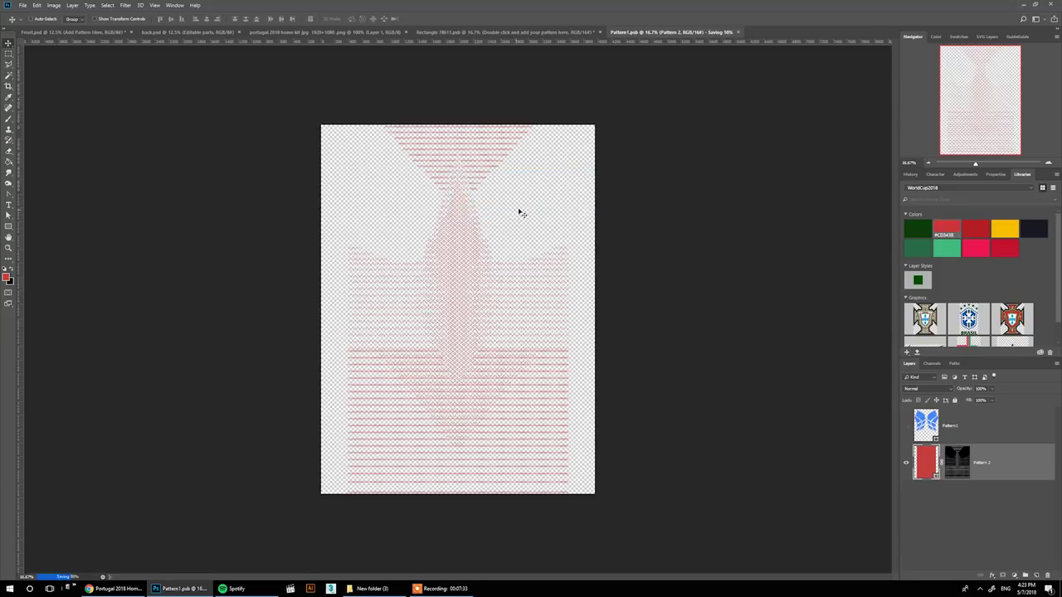
{"action": "key", "text": "ctrl+w"}
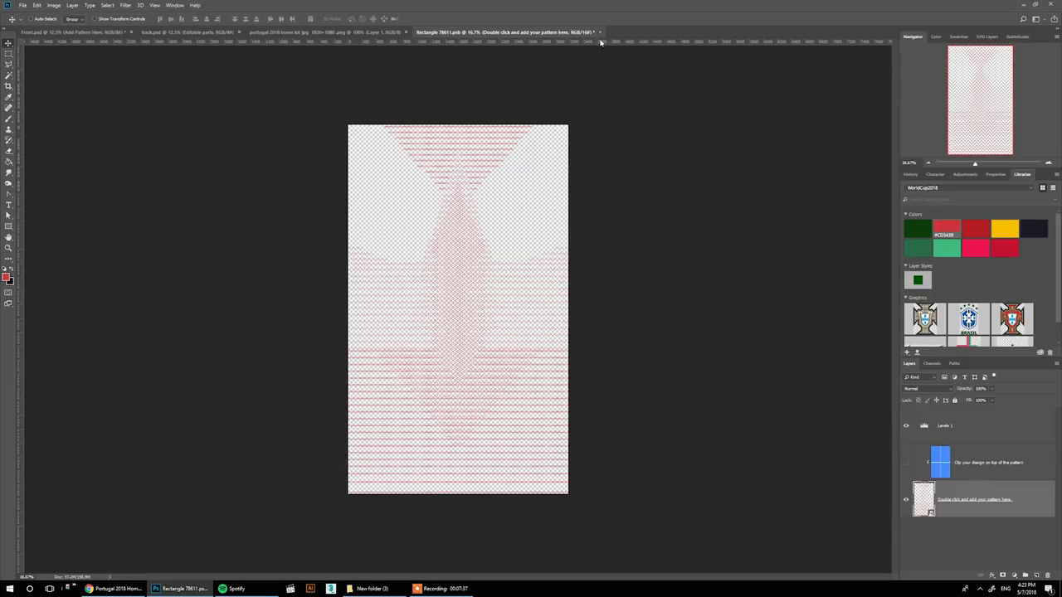
{"action": "key", "text": "ctrl+w"}
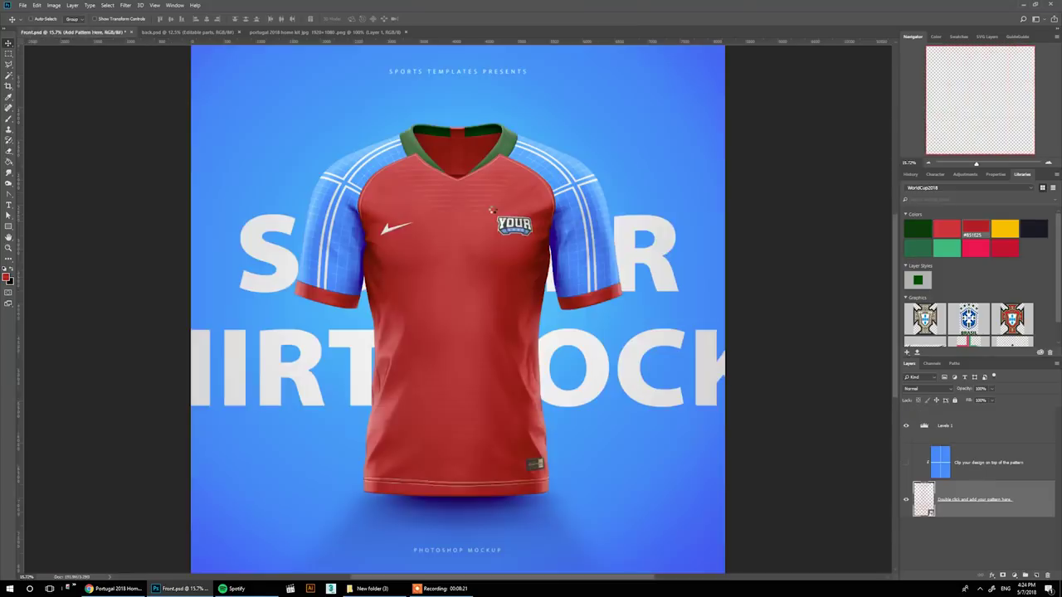
{"action": "left_click", "coordinate": [491, 214]}
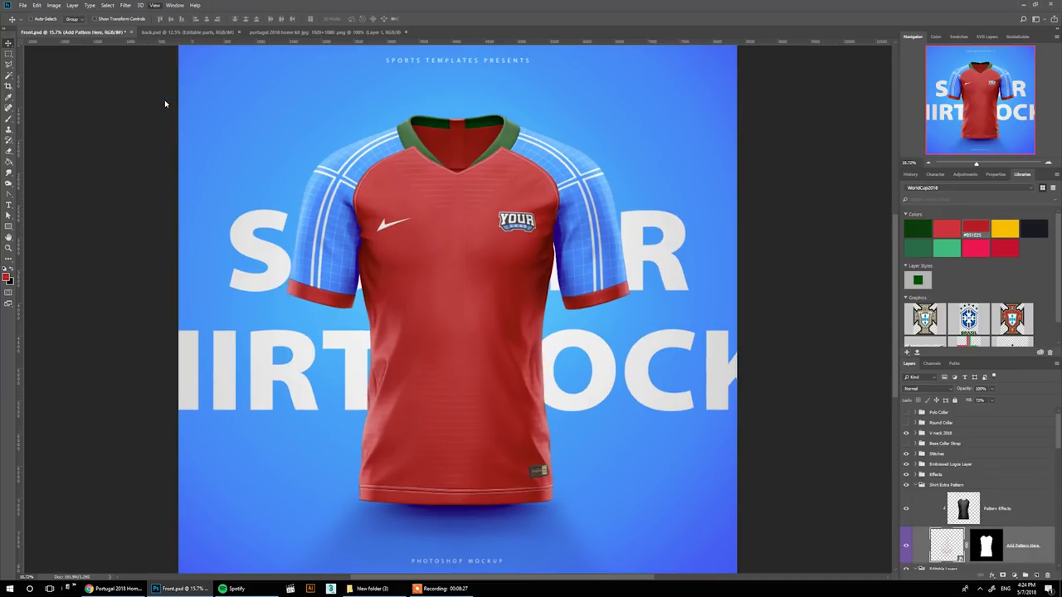
Inspect the shirt's fabric pattern at 100% on the chest and near the lower hem.
{"action": "key", "text": "ctrl+1"}
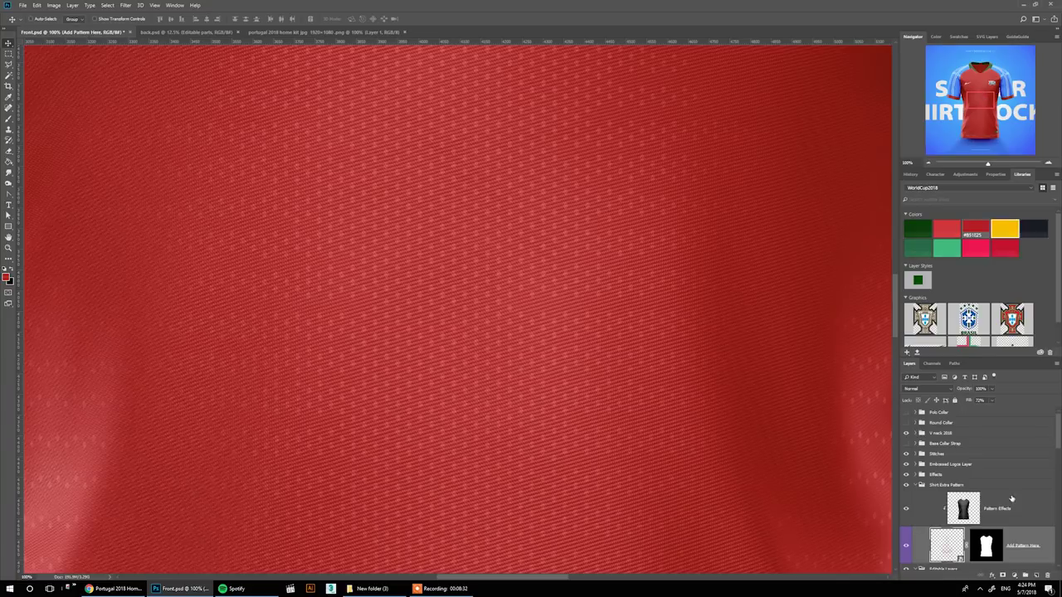
{"action": "left_click", "coordinate": [953, 512]}
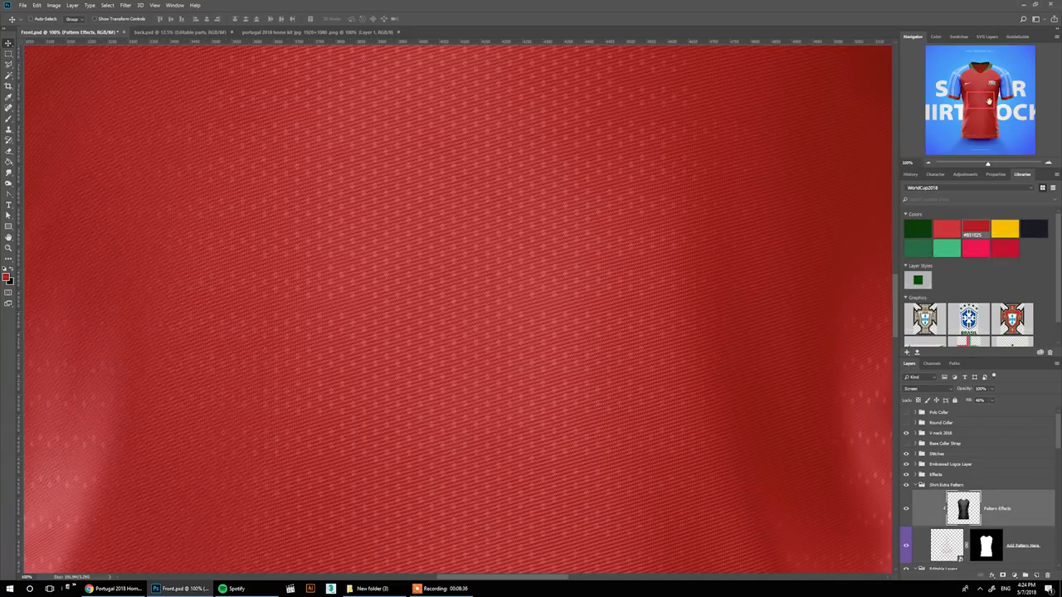
{"action": "left_click_drag", "start_coordinate": [988, 100], "coordinate": [996, 125]}
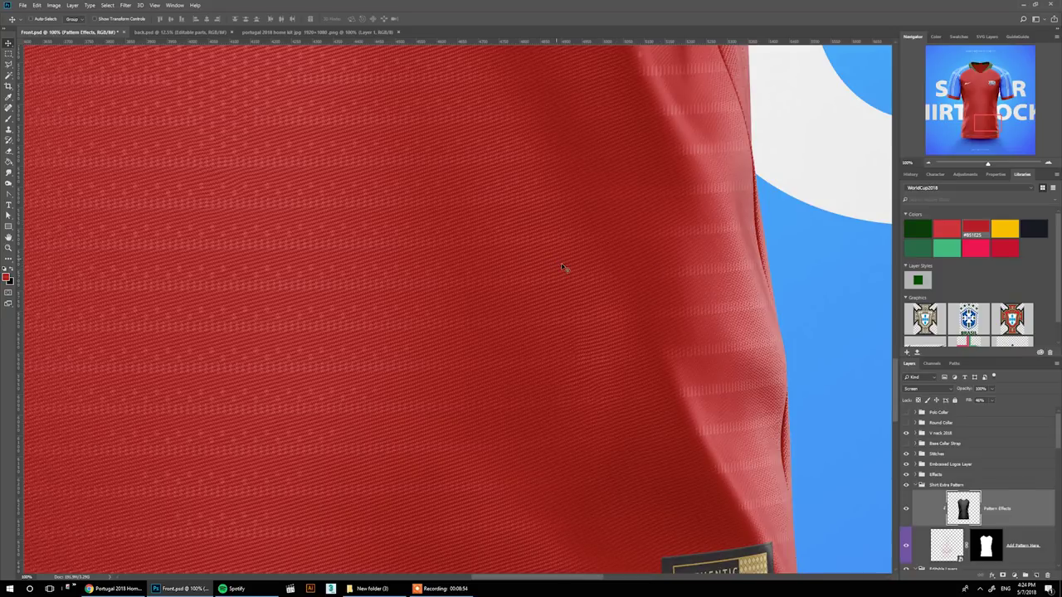
{"action": "key", "text": "ctrl+0"}
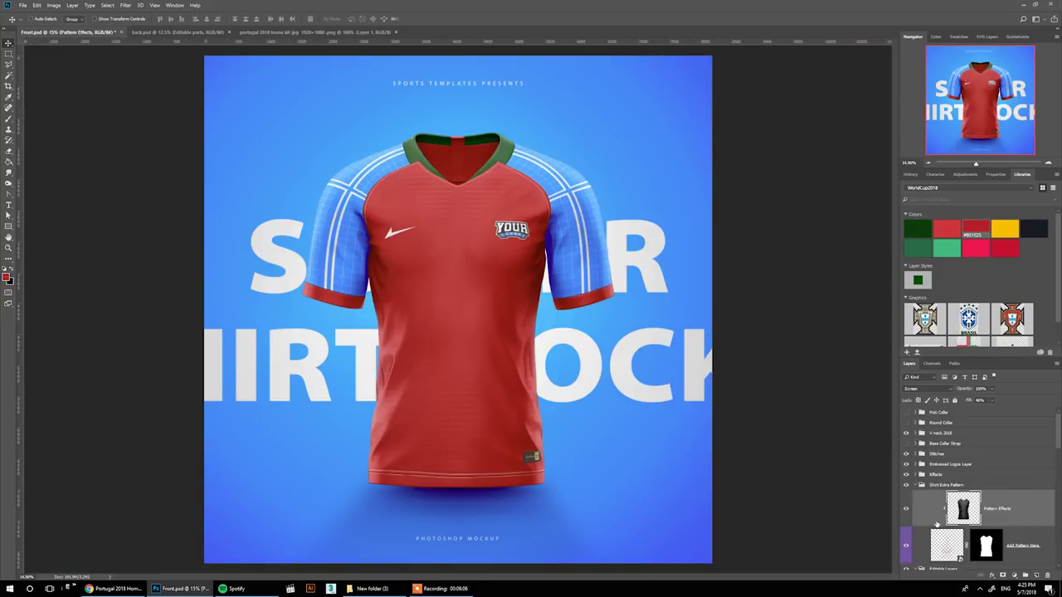
Collapse the Shirt Extra Pattern group and select the Add Main Design Here layer.
{"action": "left_click", "coordinate": [916, 485]}
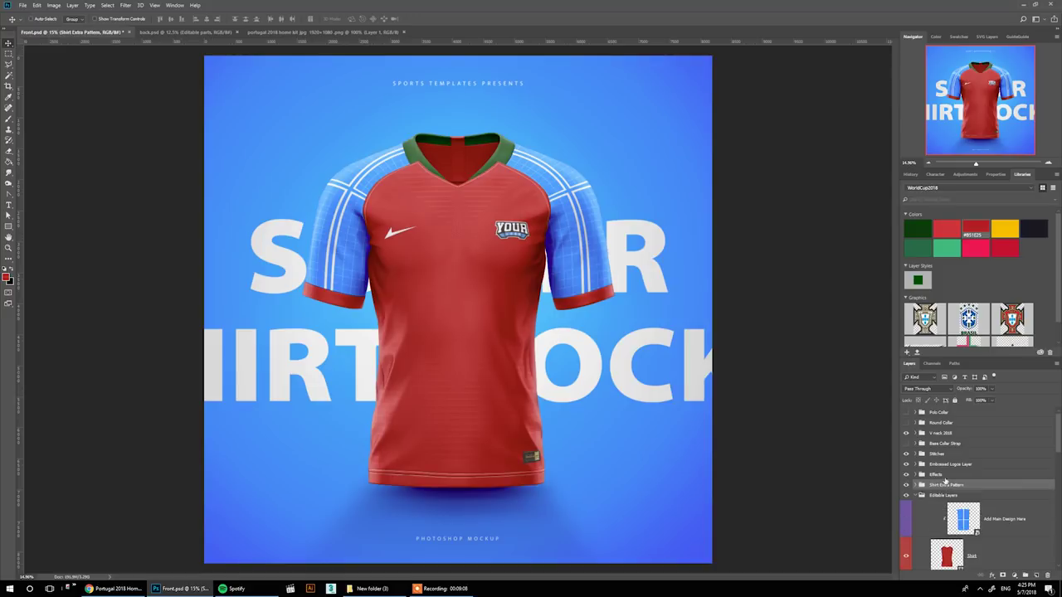
{"action": "left_click", "coordinate": [941, 464]}
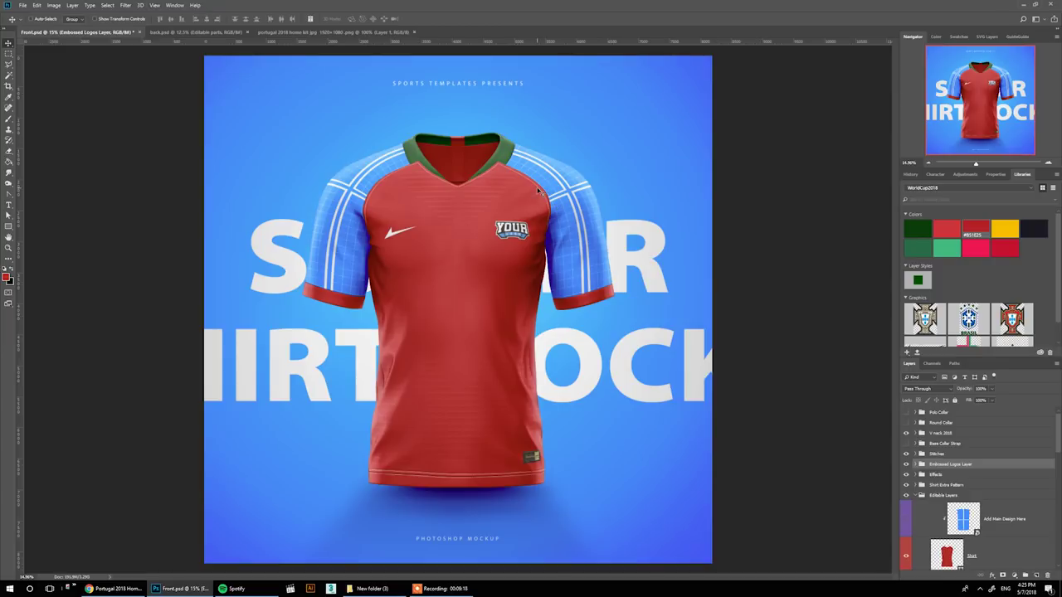
{"action": "left_click", "coordinate": [991, 523]}
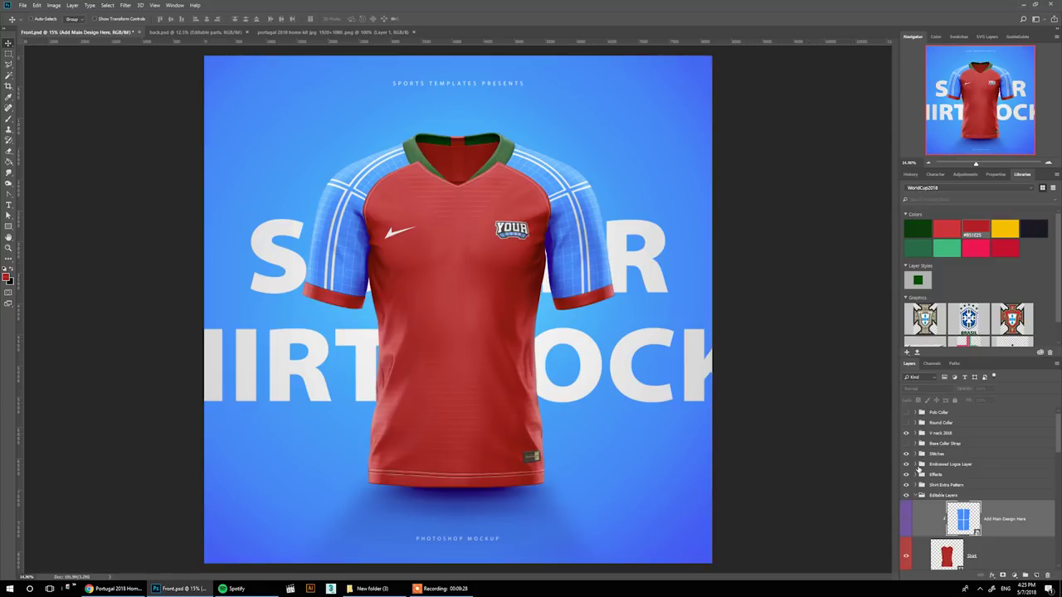
Examine the placeholder club logo and the brand logo on the shirt's chest at 100%.
{"action": "left_click", "coordinate": [154, 5]}
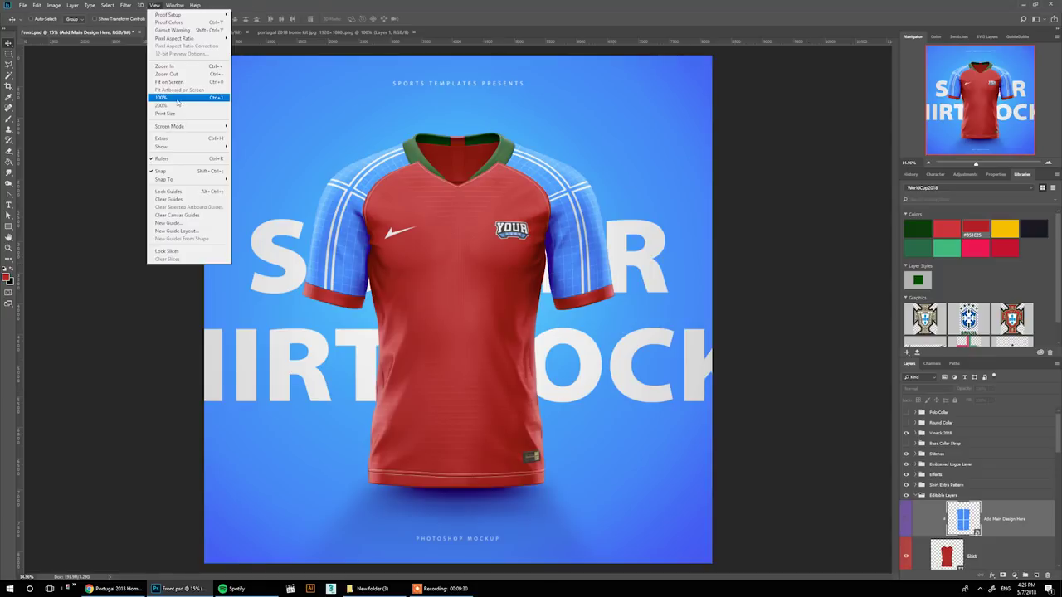
{"action": "left_click", "coordinate": [178, 99]}
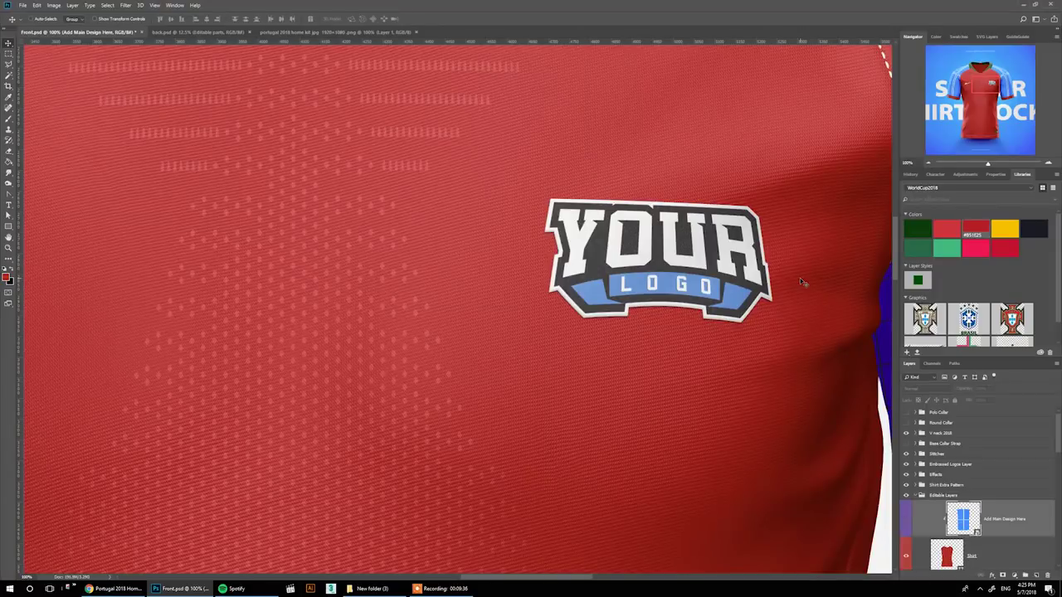
{"action": "left_click", "coordinate": [964, 86]}
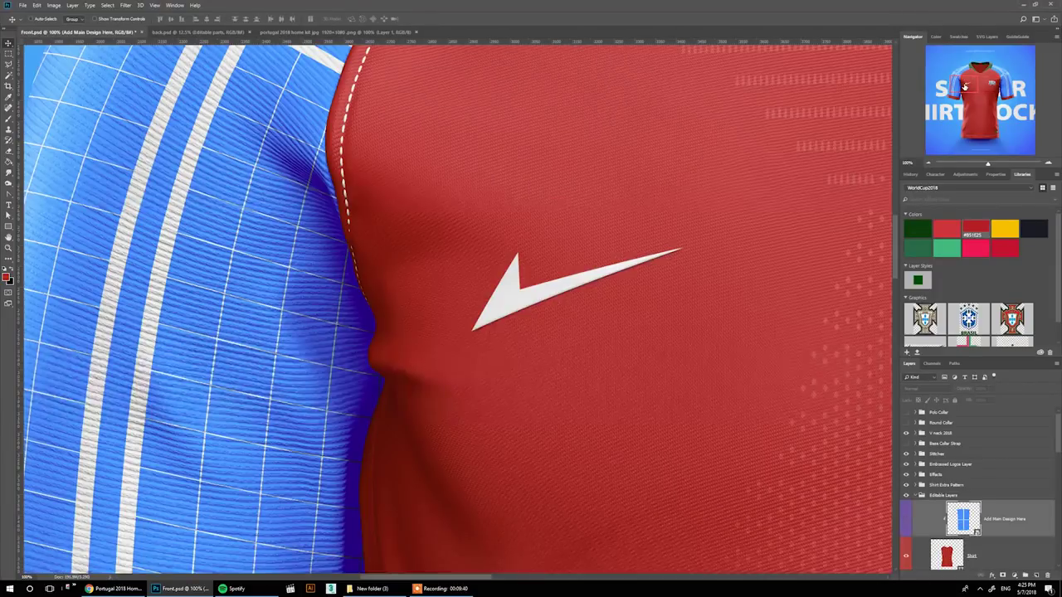
{"action": "left_click_drag", "start_coordinate": [965, 84], "coordinate": [983, 84]}
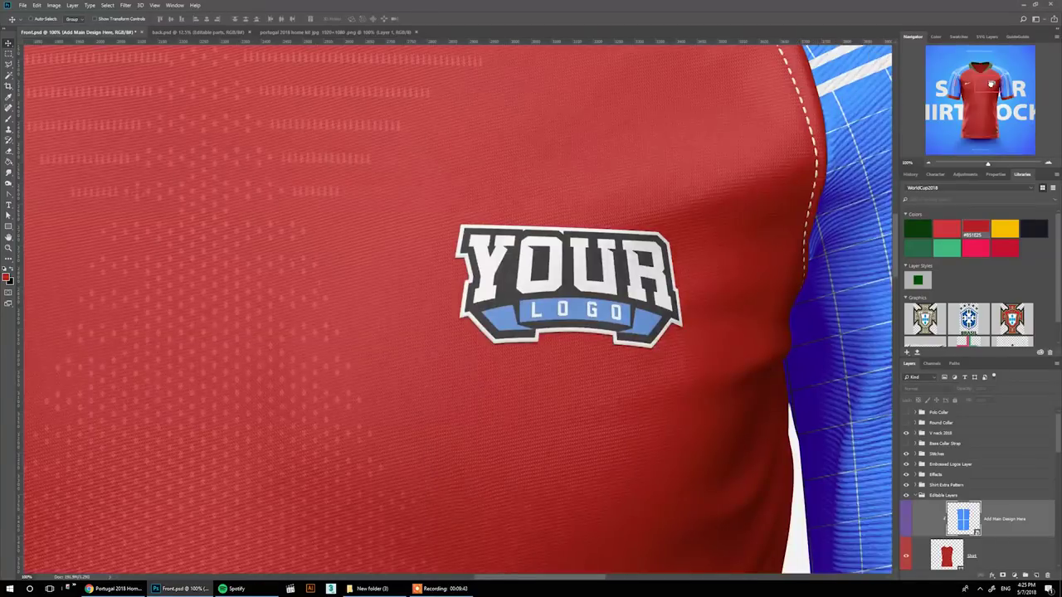
Expand the Embossed Logos Layer group and open its logos smart object for editing.
{"action": "left_click", "coordinate": [944, 466]}
{"action": "left_click", "coordinate": [915, 464]}
{"action": "scroll", "coordinate": [947, 498], "scroll_direction": "down", "scroll_amount": 2}
{"action": "double_click", "coordinate": [946, 518]}
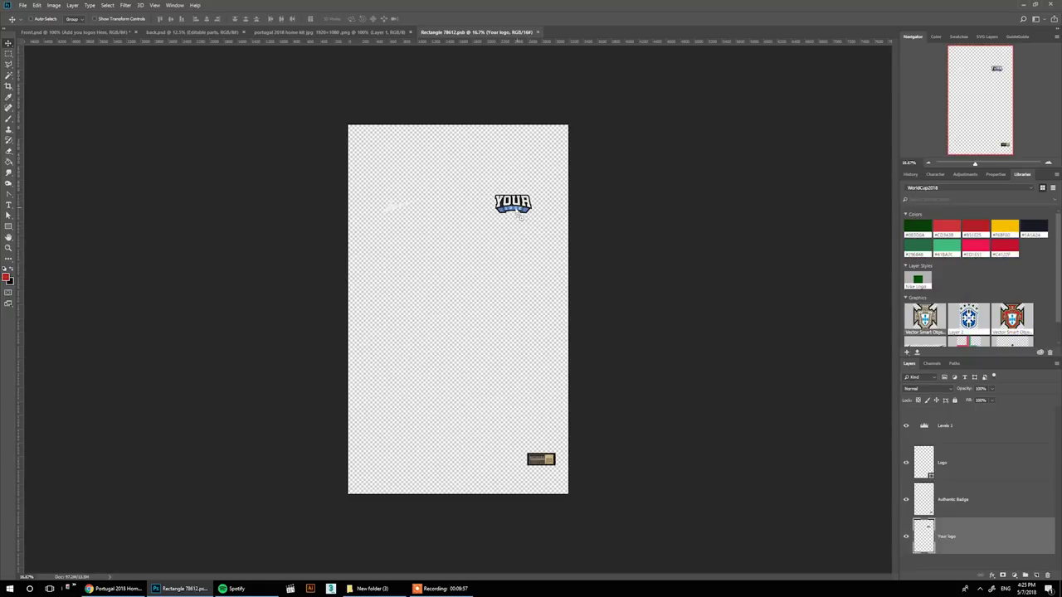
Place the gold Portugal crest from the library over the placeholder club logo, scaled to about its width, and show the guides.
{"action": "key", "text": "ctrl+t"}
{"action": "key", "text": "Return"}
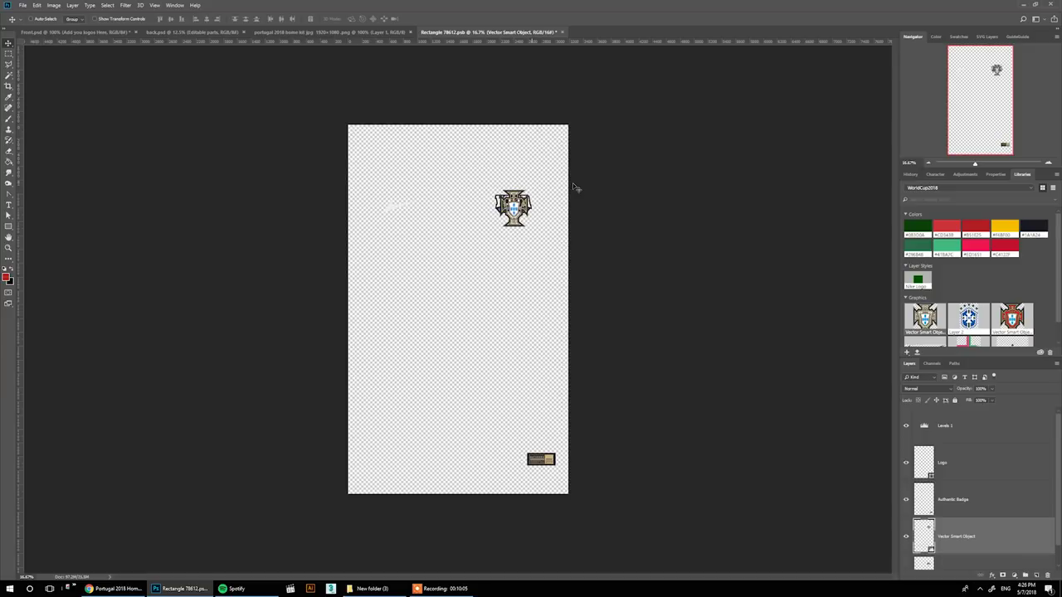
{"action": "key", "text": "ctrl+semicolon"}
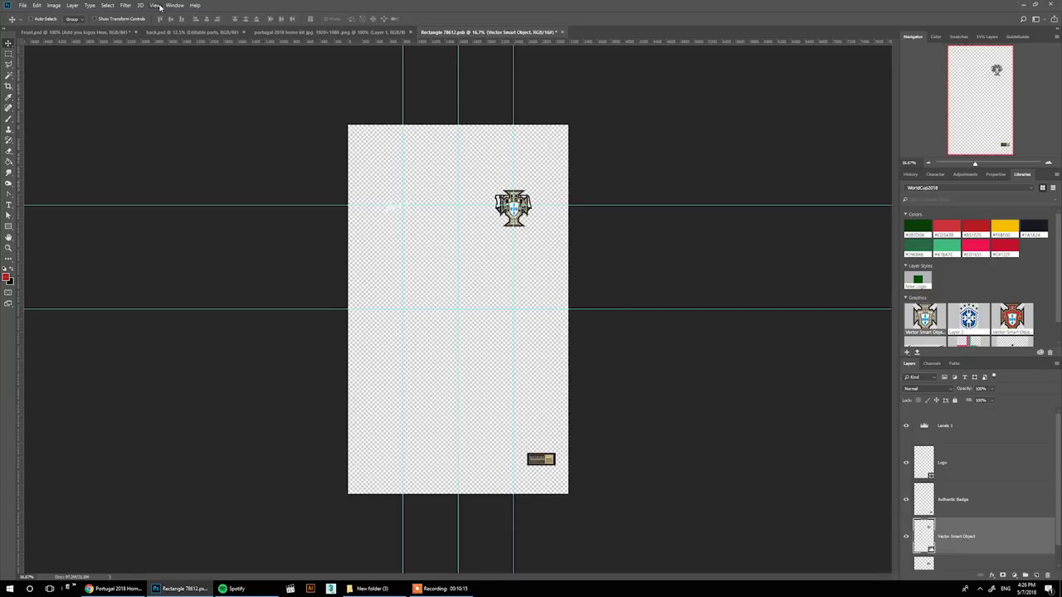
{"action": "left_click_drag", "start_coordinate": [975, 163], "coordinate": [977, 163]}
{"action": "left_click_drag", "start_coordinate": [975, 82], "coordinate": [975, 68]}
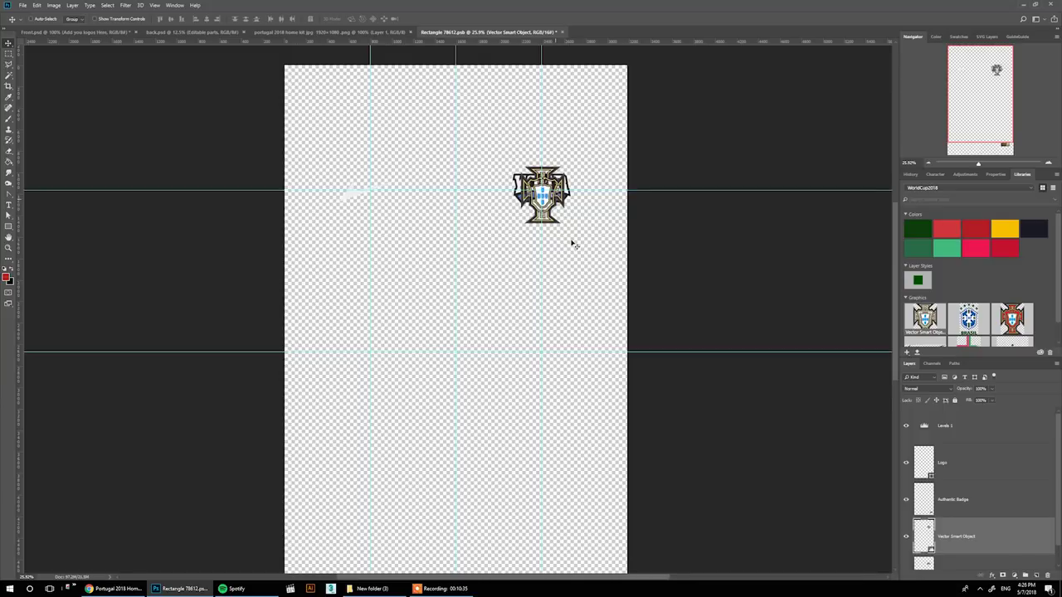
Centre the Portugal crest on its guide intersection and place the Nike logo from the library at the opposite chest guide intersection.
{"action": "key", "text": "ctrl+t"}
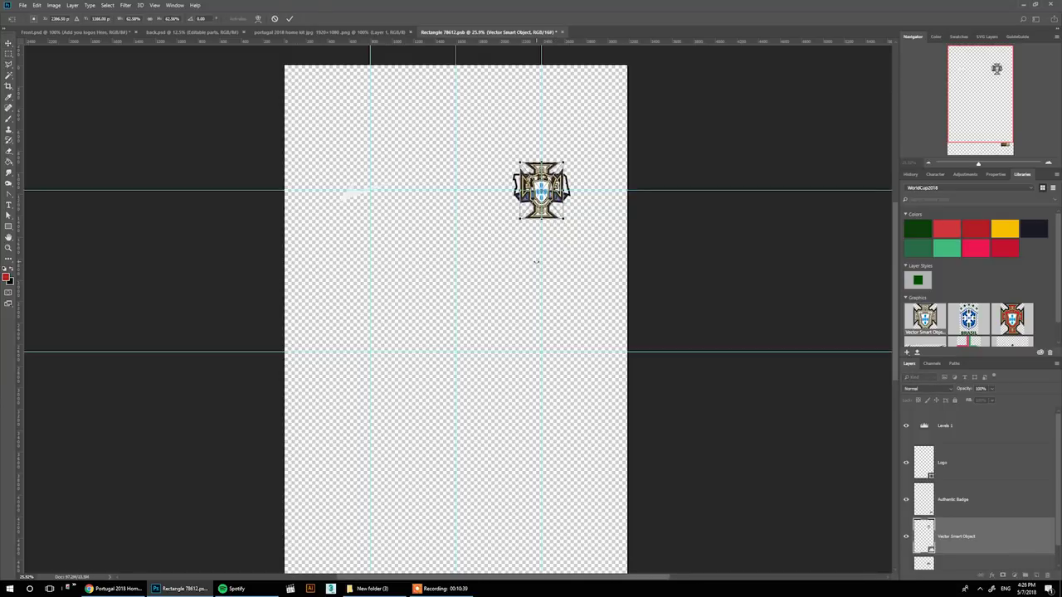
{"action": "key", "text": "Return"}
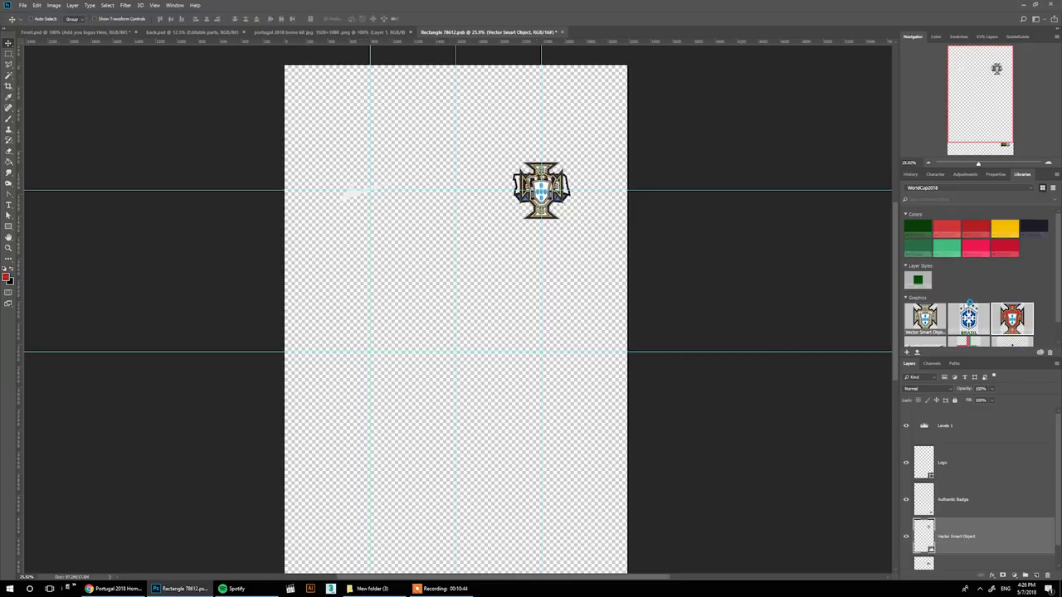
{"action": "scroll", "coordinate": [927, 324], "scroll_direction": "down", "scroll_amount": 1}
{"action": "left_click_drag", "start_coordinate": [925, 327], "coordinate": [386, 184]}
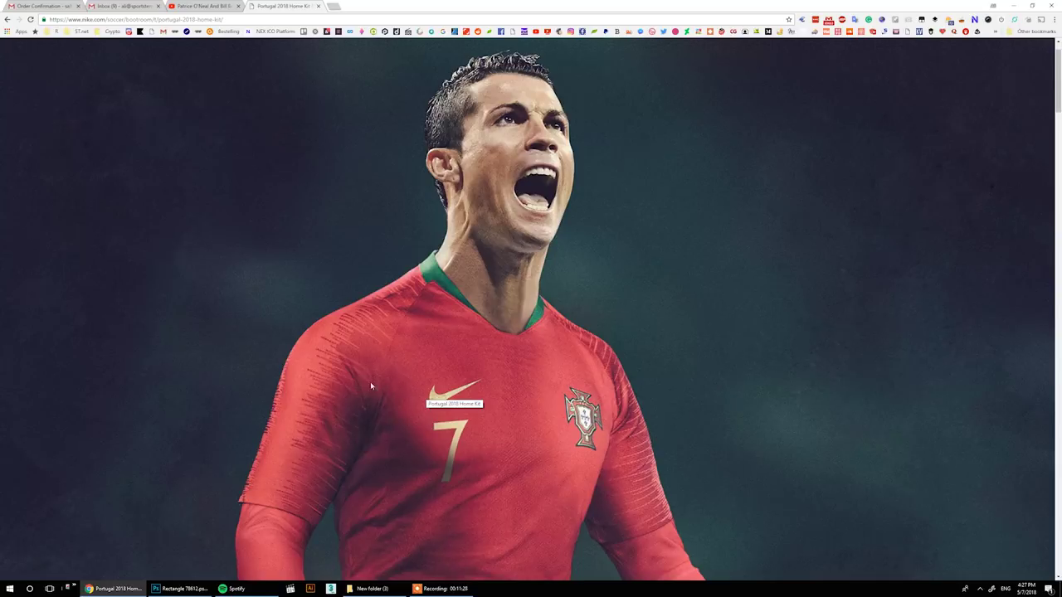
Return to Photoshop, recolour the Nike logo to gold (#c6ad76) and hide the placeholder Your logo layer.
{"action": "left_click", "coordinate": [178, 588]}
{"action": "double_click", "coordinate": [931, 476]}
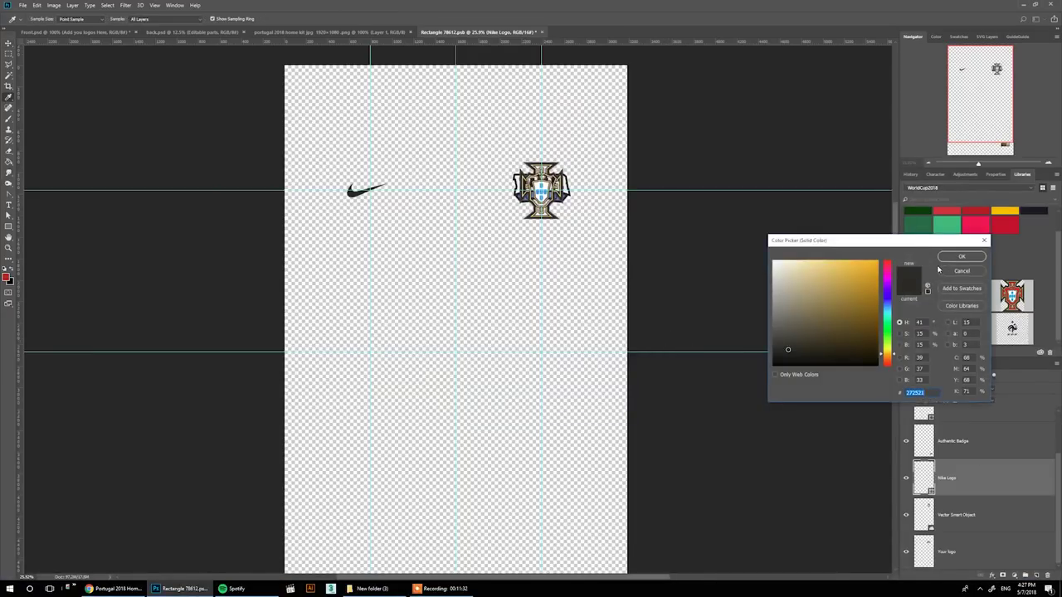
{"action": "left_click", "coordinate": [814, 283]}
{"action": "left_click", "coordinate": [961, 257]}
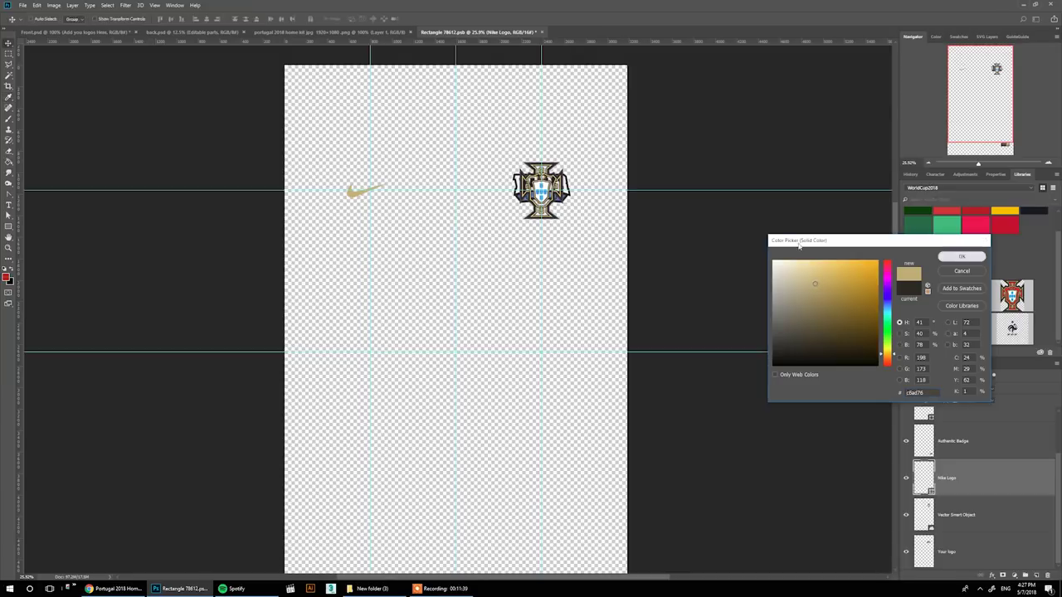
{"action": "left_click", "coordinate": [906, 535]}
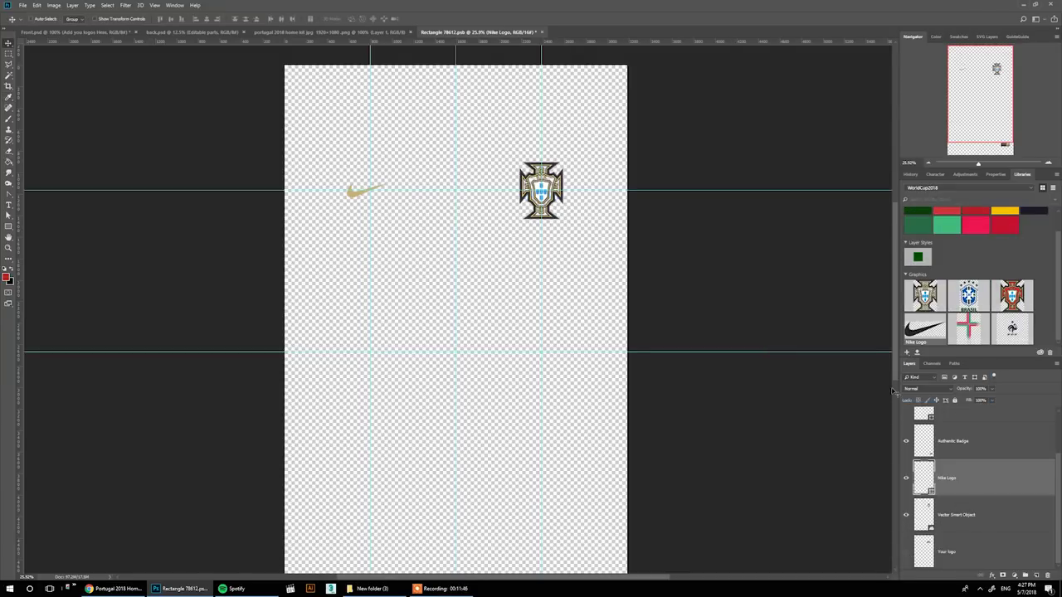
Check the authentic badge at 100%, and save and close the logos smart object.
{"action": "left_click_drag", "start_coordinate": [971, 118], "coordinate": [966, 131]}
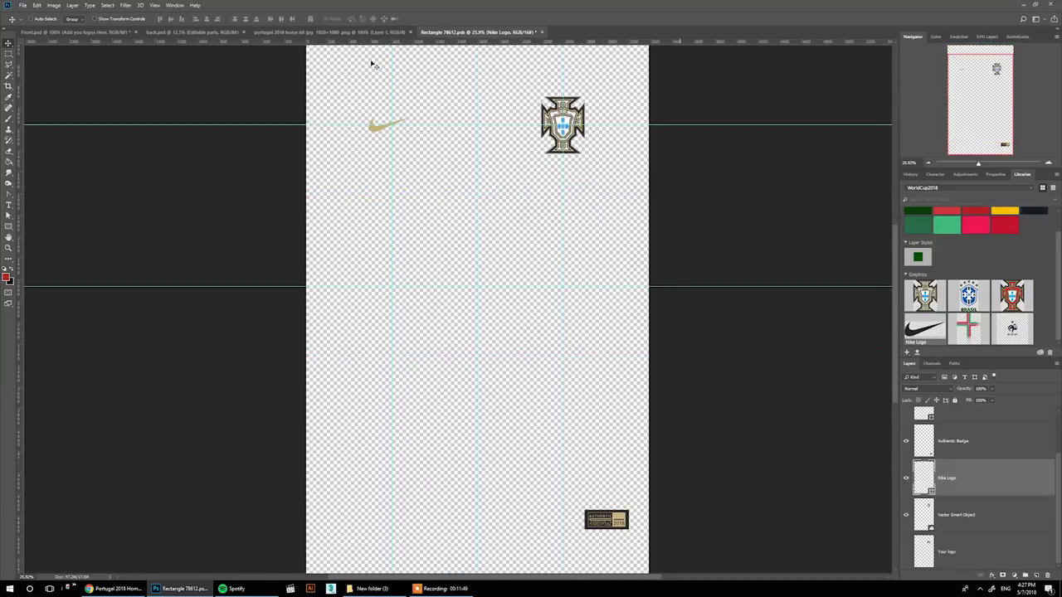
{"action": "left_click", "coordinate": [155, 5]}
{"action": "left_click", "coordinate": [170, 98]}
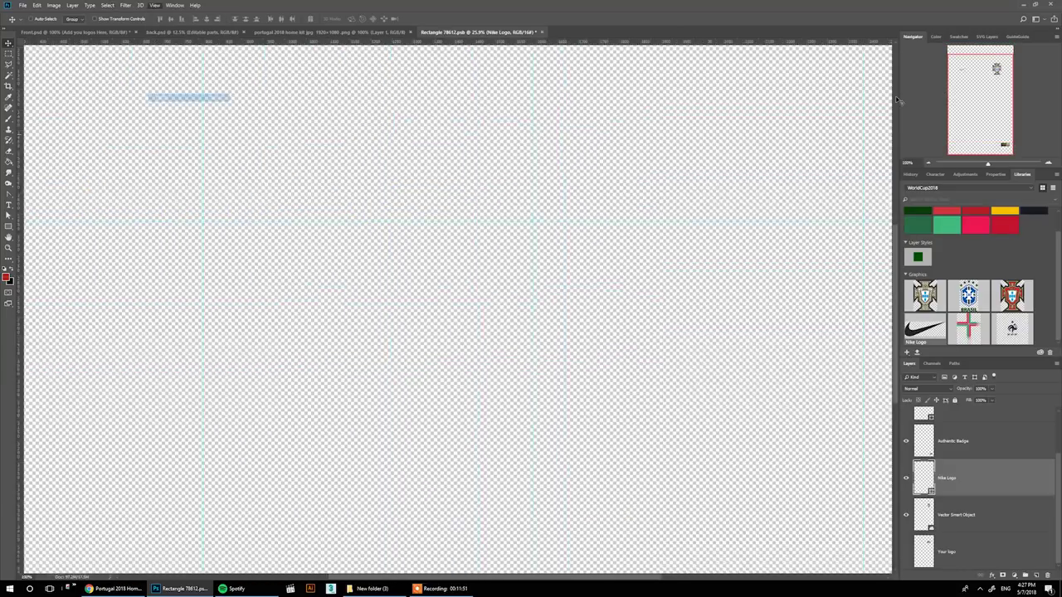
{"action": "left_click", "coordinate": [1004, 143]}
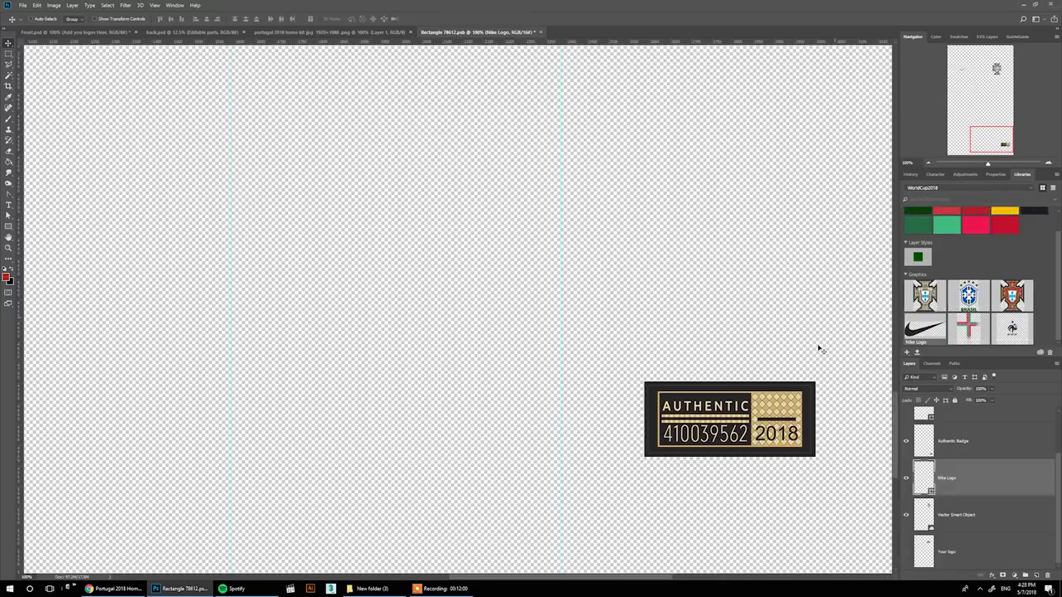
{"action": "left_click_drag", "start_coordinate": [989, 165], "coordinate": [980, 164]}
{"action": "left_click", "coordinate": [540, 32]}
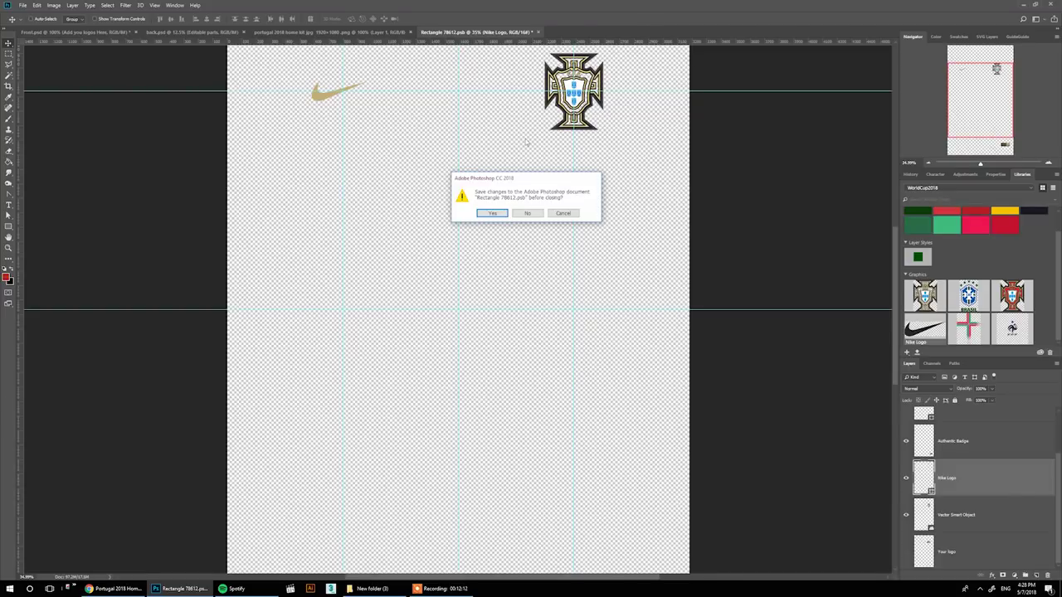
{"action": "left_click", "coordinate": [493, 214]}
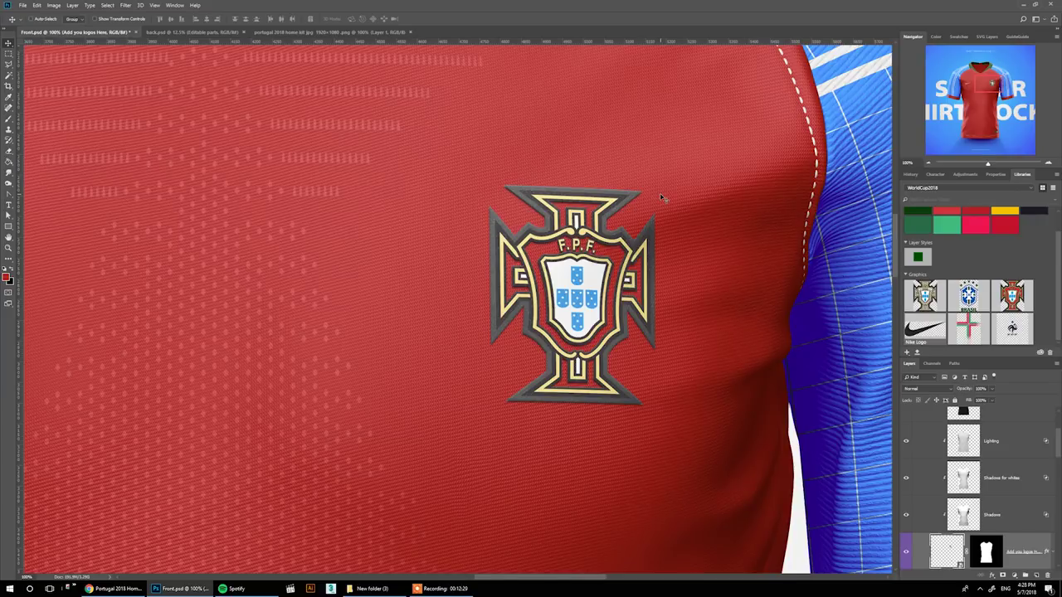
Examine the embossed crest and Nike logo on the shirt's chest, comparing them with the Reflections layer off and on.
{"action": "left_click", "coordinate": [962, 86]}
{"action": "left_click_drag", "start_coordinate": [962, 85], "coordinate": [983, 85]}
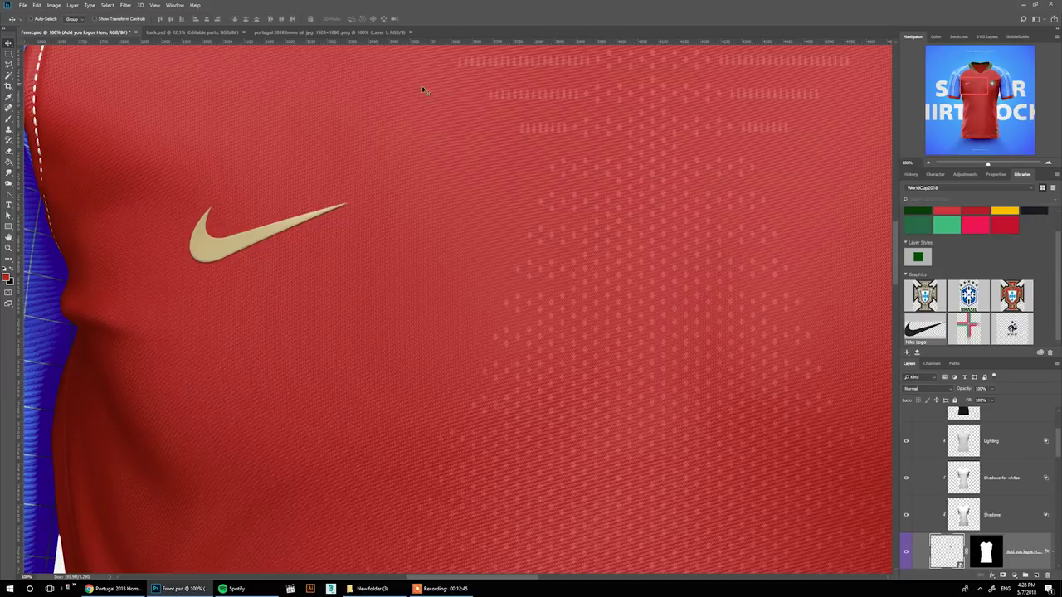
{"action": "left_click_drag", "start_coordinate": [975, 79], "coordinate": [979, 80]}
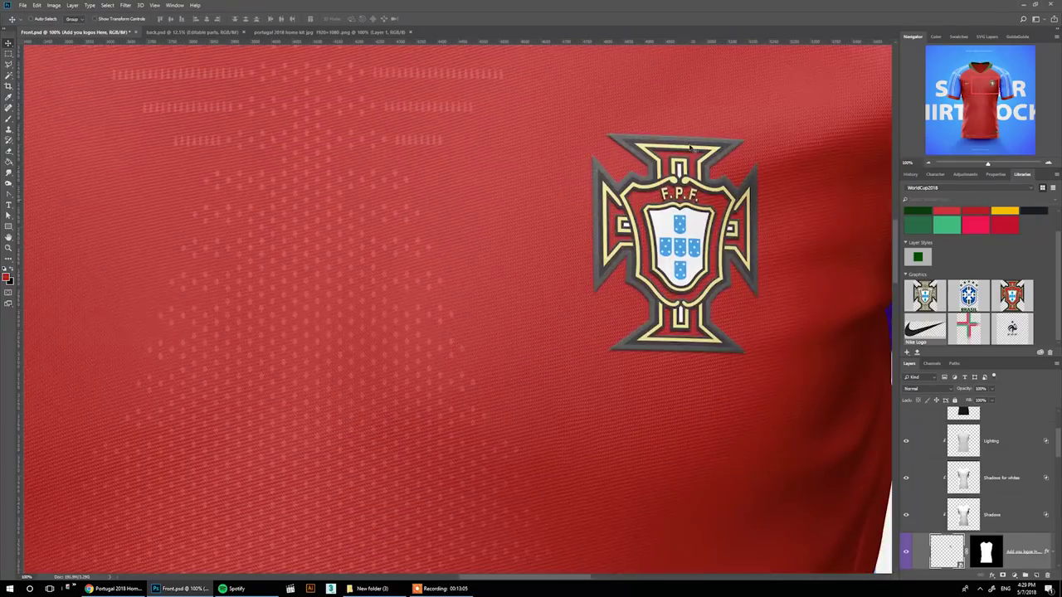
{"action": "scroll", "coordinate": [975, 489], "scroll_direction": "up", "scroll_amount": 3}
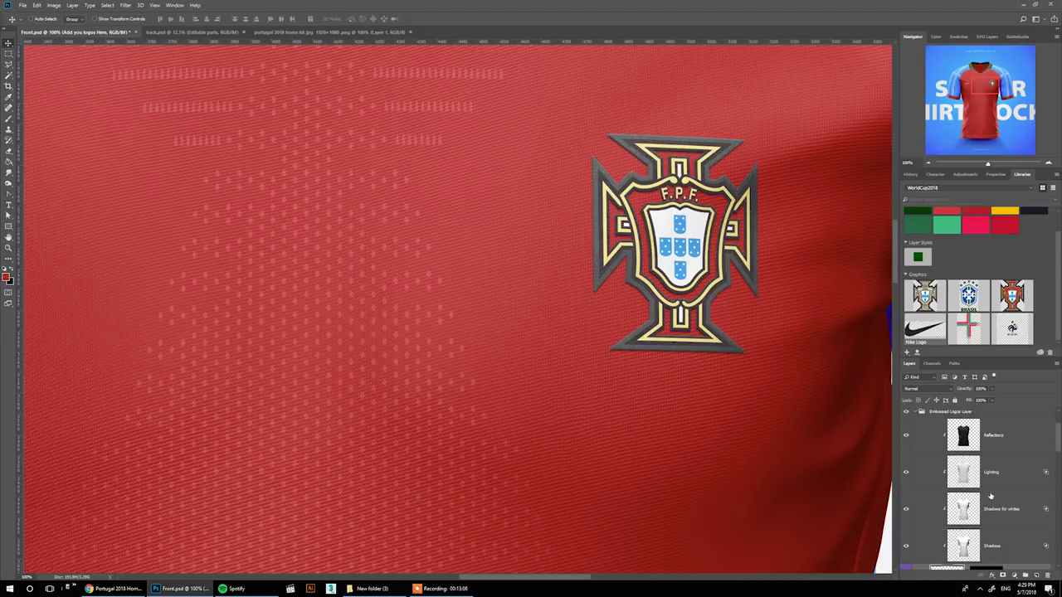
{"action": "left_click", "coordinate": [907, 478]}
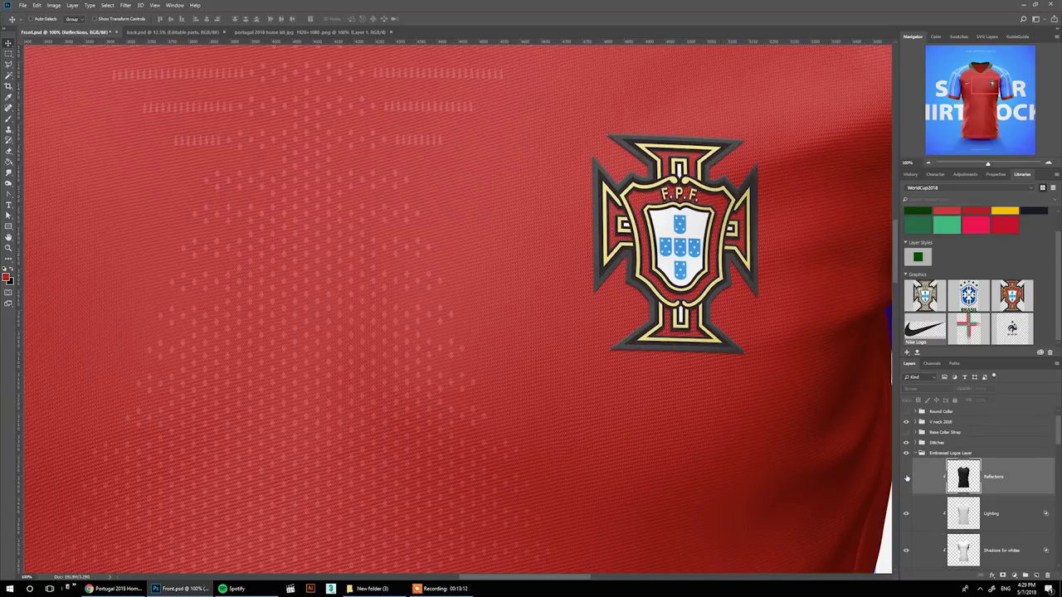
{"action": "left_click", "coordinate": [907, 478]}
{"action": "left_click", "coordinate": [990, 402]}
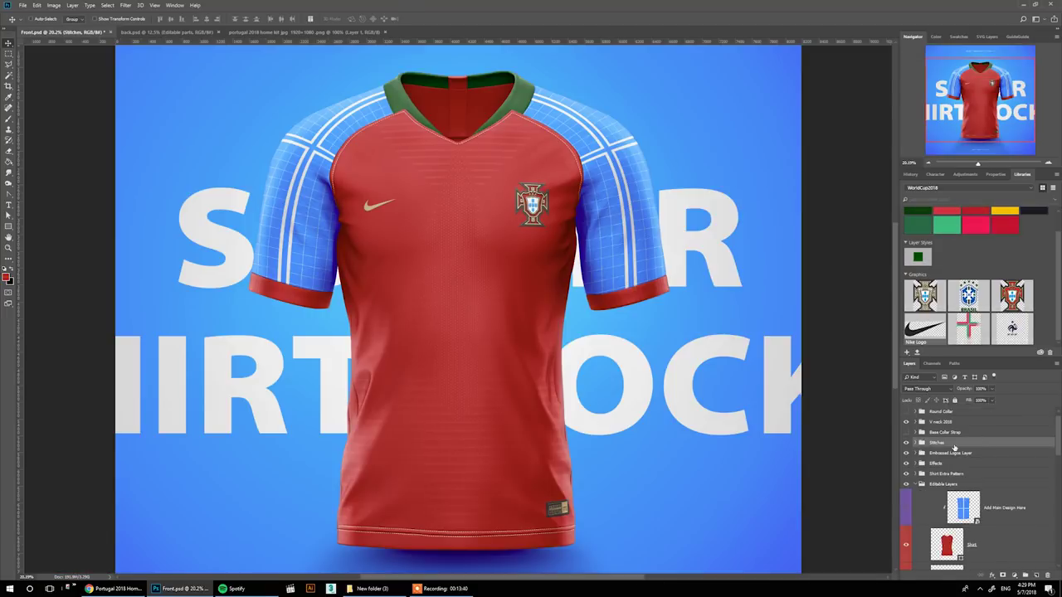
Expand the Stitches group and recolour the Change Stitches Color layer with the library's dark red.
{"action": "left_click", "coordinate": [155, 5]}
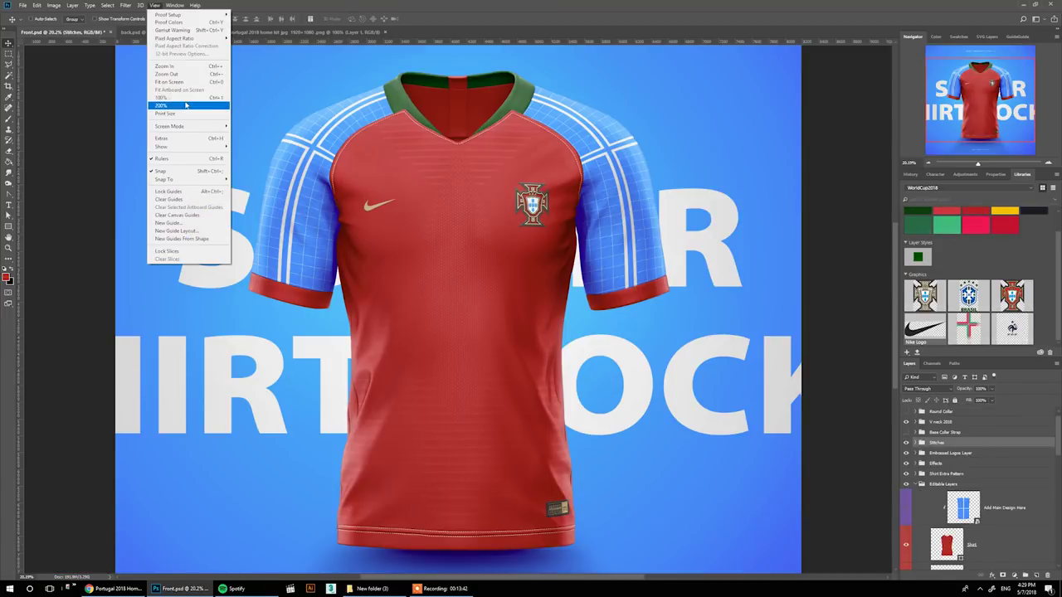
{"action": "left_click", "coordinate": [184, 97]}
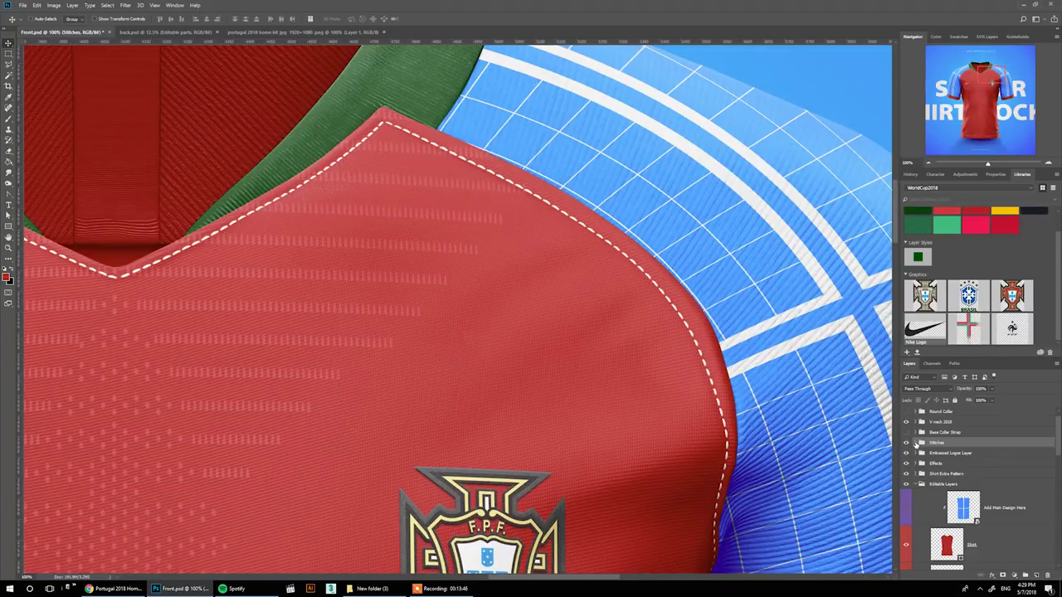
{"action": "left_click", "coordinate": [916, 444]}
{"action": "left_click", "coordinate": [907, 443]}
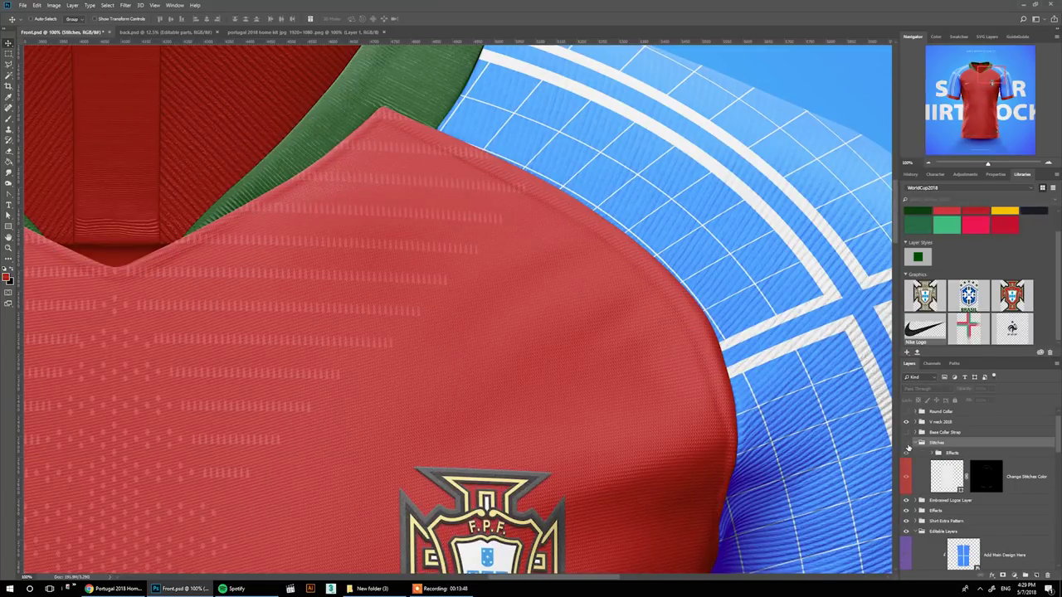
{"action": "left_click", "coordinate": [907, 444]}
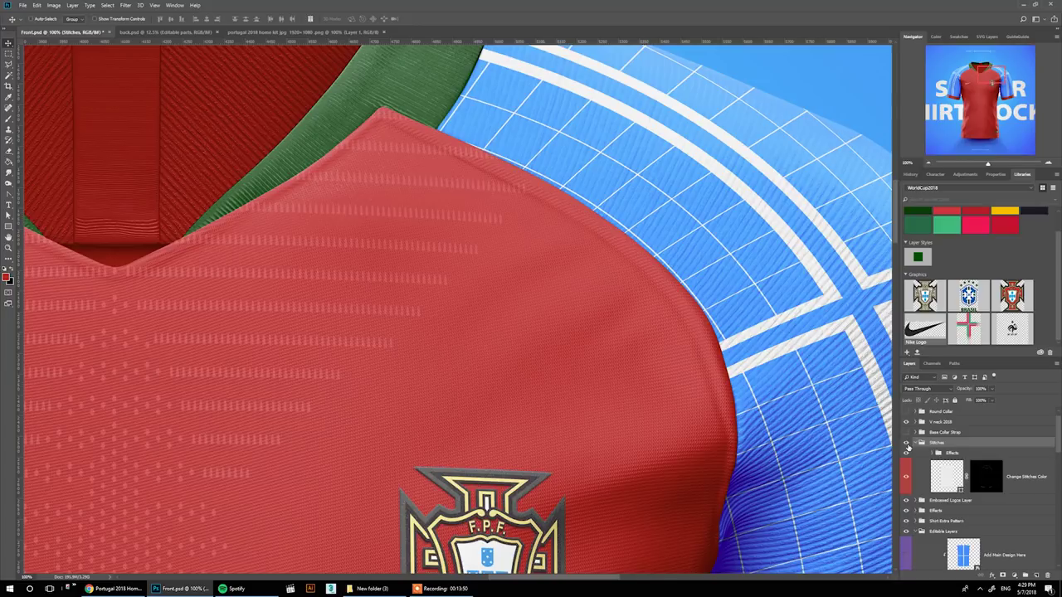
{"action": "left_click", "coordinate": [949, 479]}
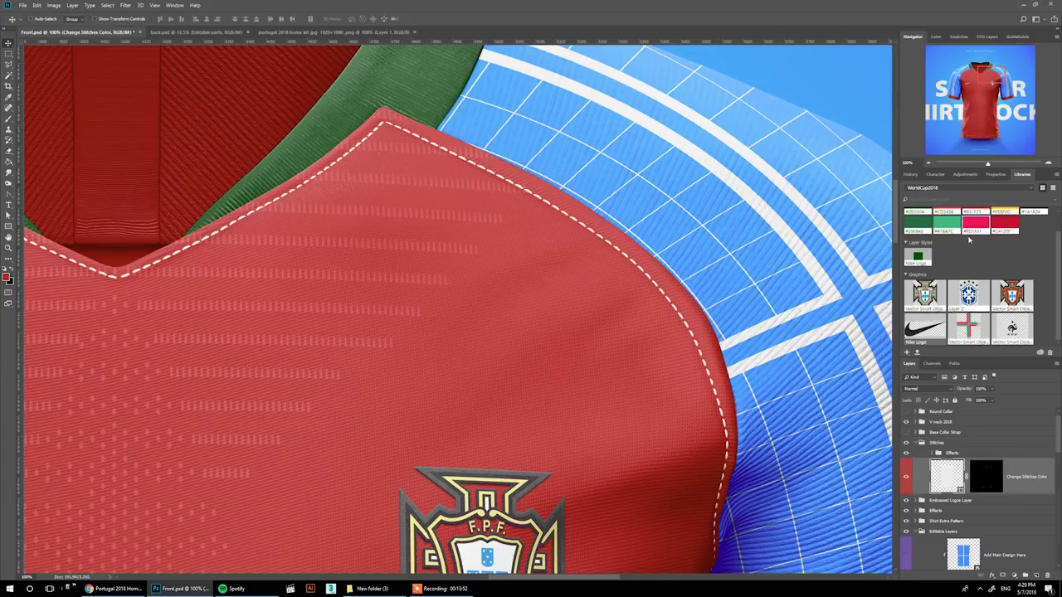
{"action": "left_click_drag", "start_coordinate": [977, 229], "coordinate": [936, 476]}
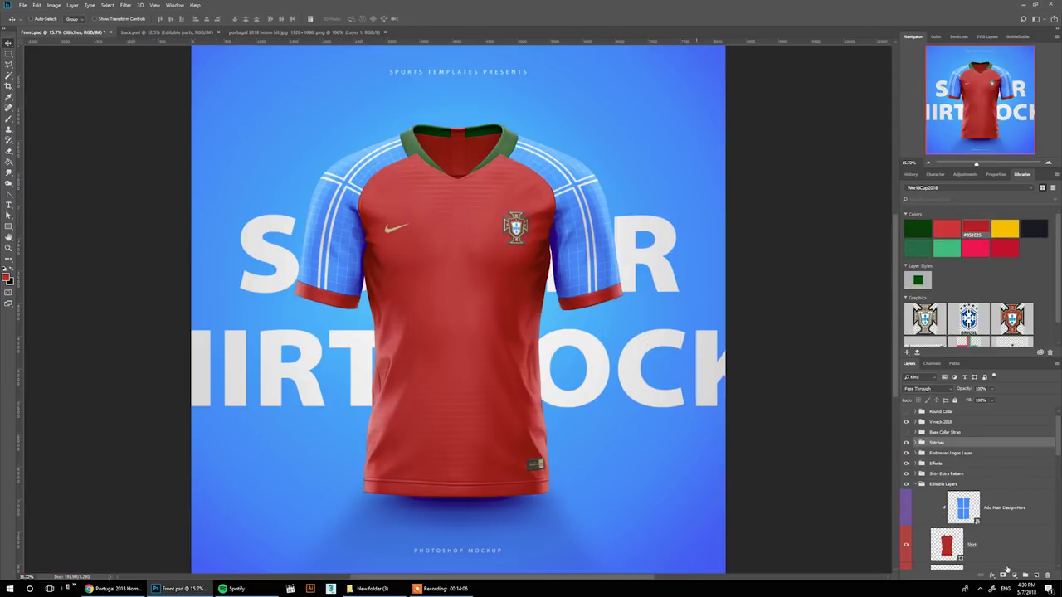
Open the Right Sleeve Design smart object for editing and check the sleeve pattern in the browser's reference photo.
{"action": "scroll", "coordinate": [969, 520], "scroll_direction": "down", "scroll_amount": 5}
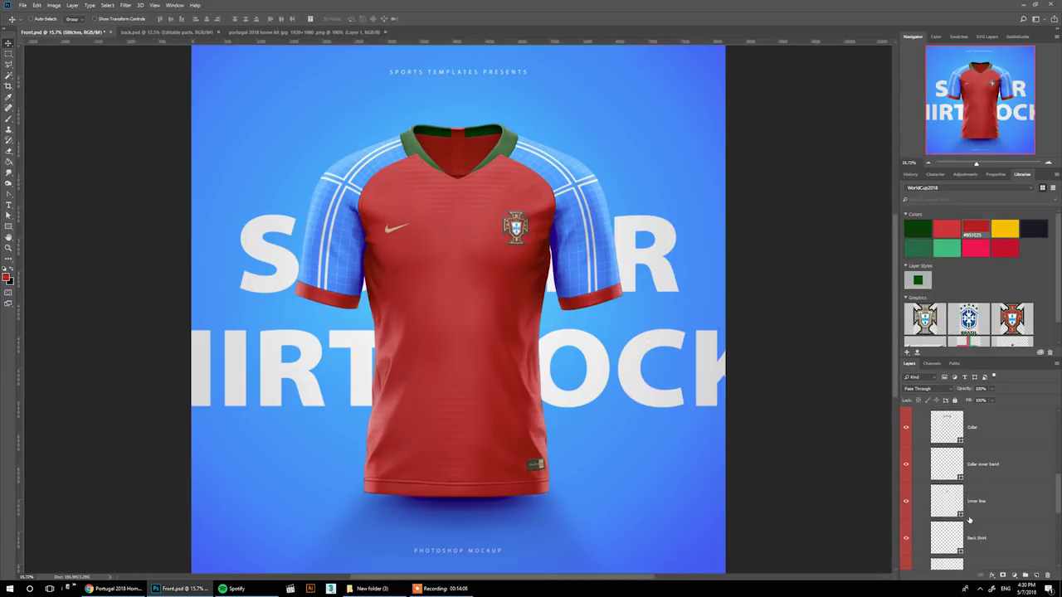
{"action": "scroll", "coordinate": [969, 520], "scroll_direction": "down", "scroll_amount": 5}
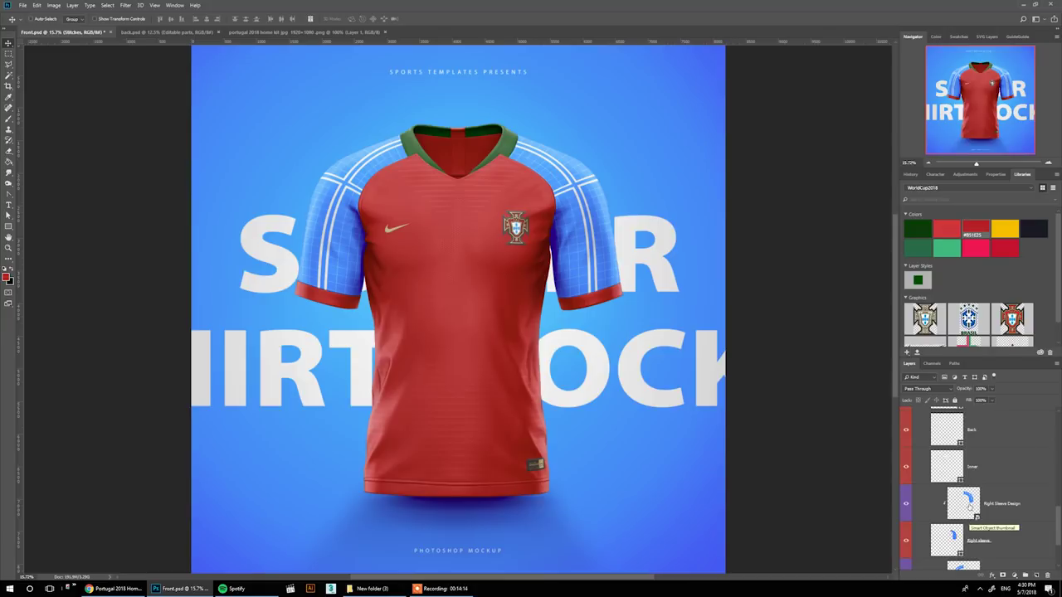
{"action": "left_click", "coordinate": [969, 507]}
{"action": "double_click", "coordinate": [967, 503]}
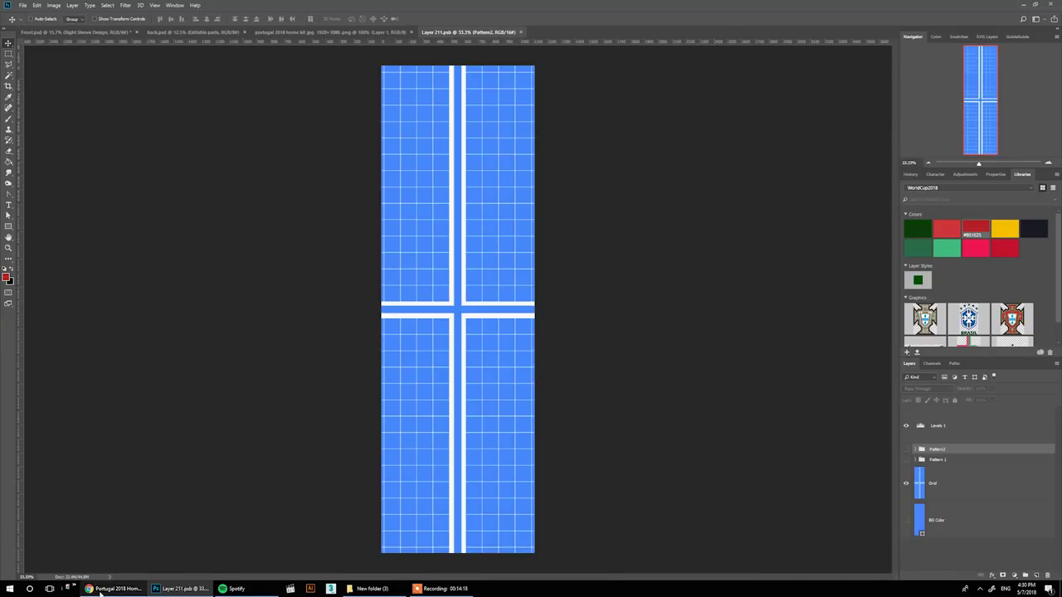
{"action": "left_click", "coordinate": [101, 591]}
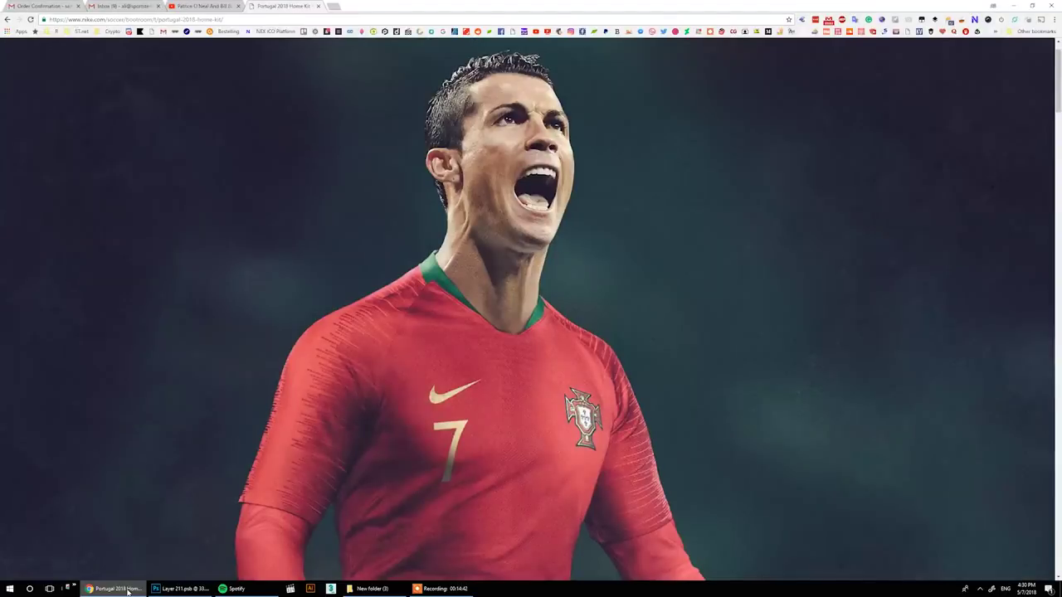
{"action": "left_click", "coordinate": [128, 592]}
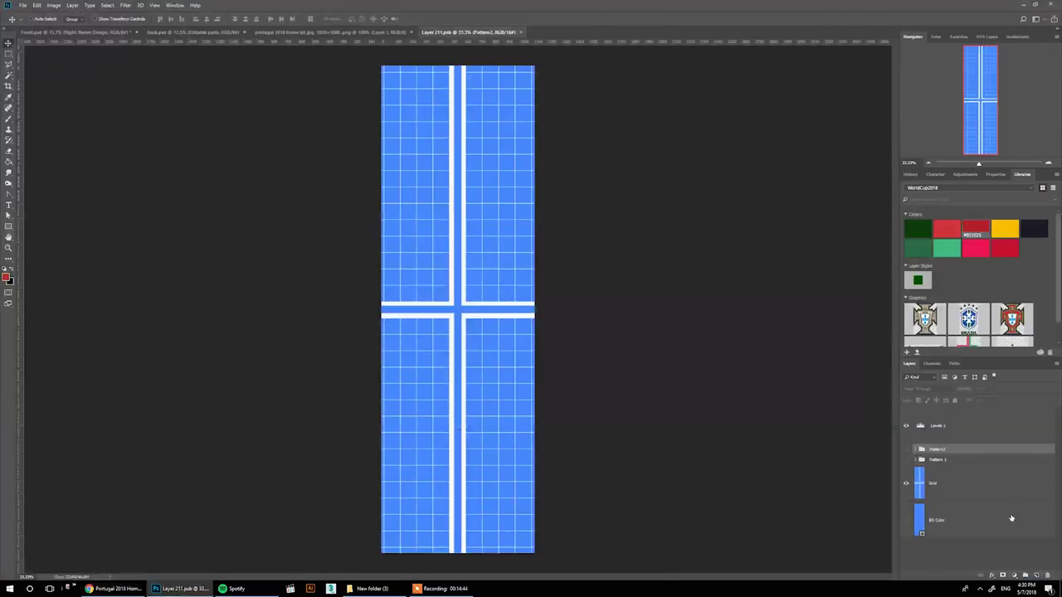
Show Pattern2 instead of the Grid on the right sleeve and fill the BG Color layer with the library's dark red.
{"action": "left_click", "coordinate": [905, 459]}
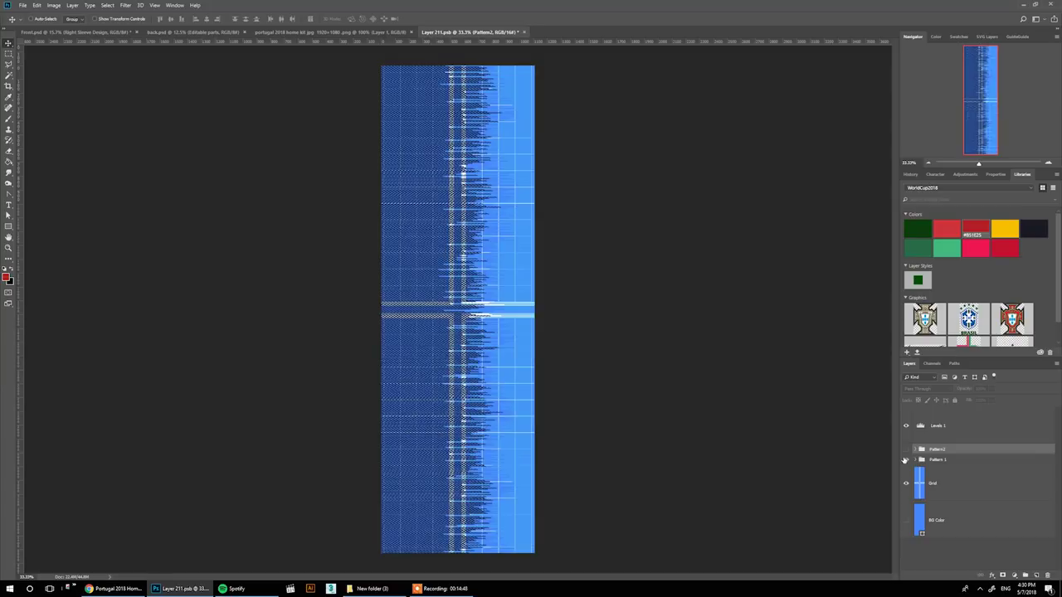
{"action": "left_click", "coordinate": [905, 460]}
{"action": "left_click", "coordinate": [906, 449]}
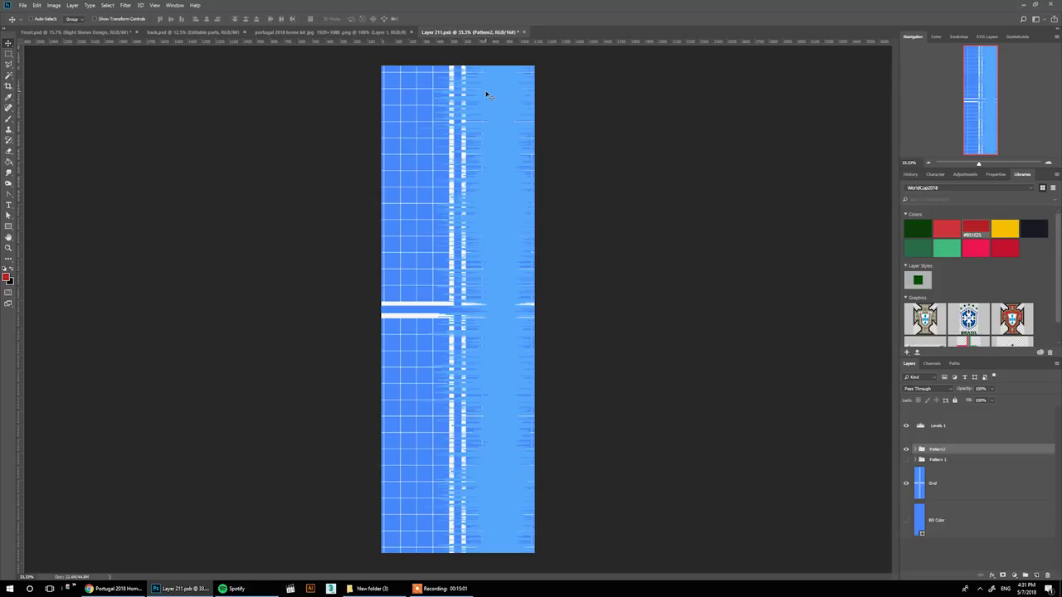
{"action": "left_click", "coordinate": [906, 483]}
{"action": "left_click", "coordinate": [945, 520]}
{"action": "left_click", "coordinate": [974, 227]}
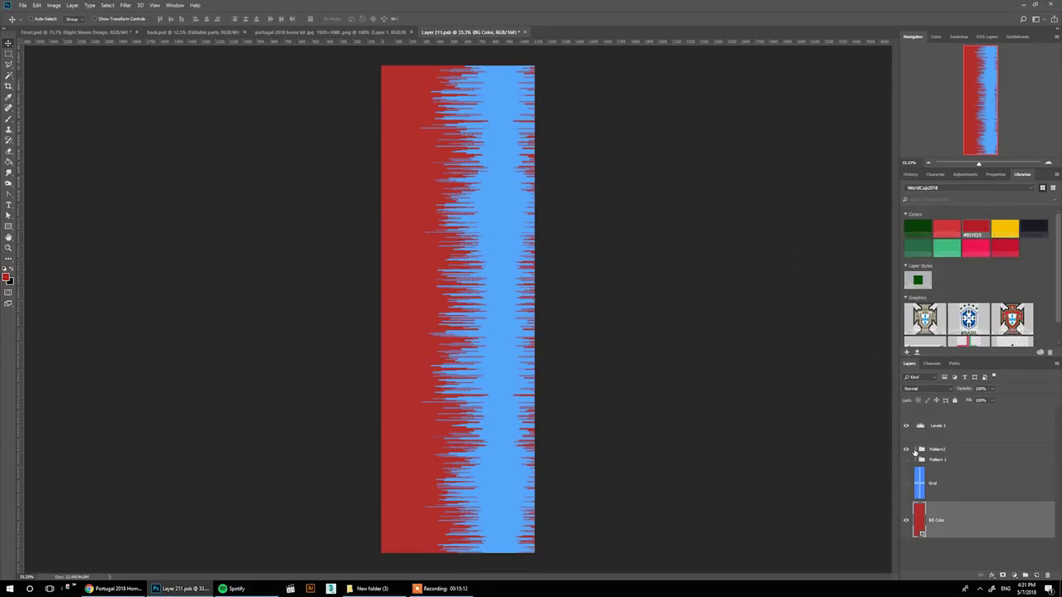
Recolour the rectangle inside the Pattern2 group to the library's lighter red #CD343B, and save and close the right sleeve design.
{"action": "key", "text": "alt+bracketright"}
{"action": "key", "text": "alt+bracketright"}
{"action": "key", "text": "alt+bracketright"}
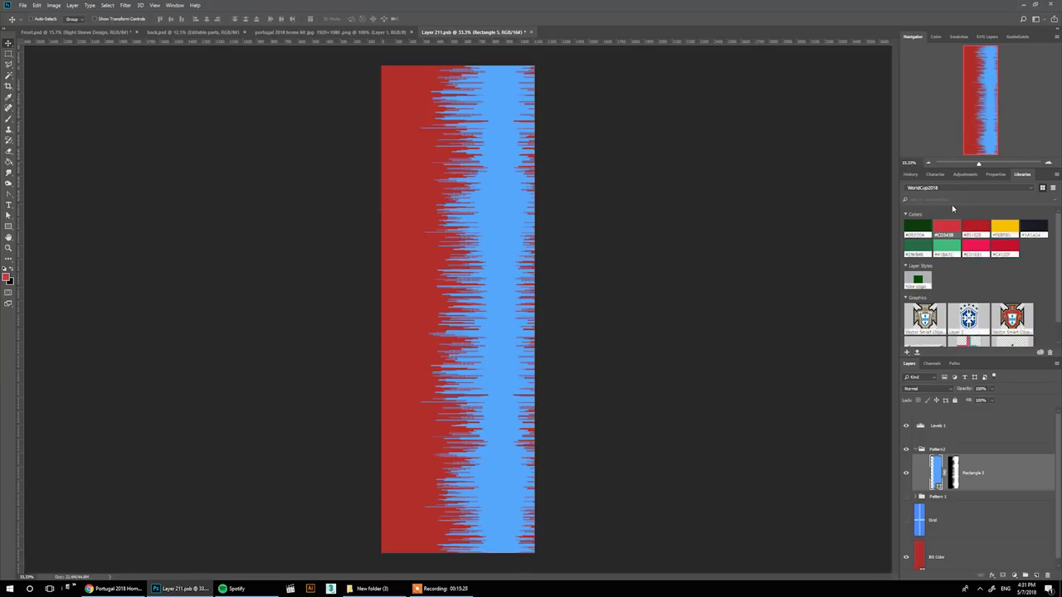
{"action": "left_click", "coordinate": [945, 231]}
{"action": "key", "text": "ctrl+w"}
{"action": "left_click", "coordinate": [493, 215]}
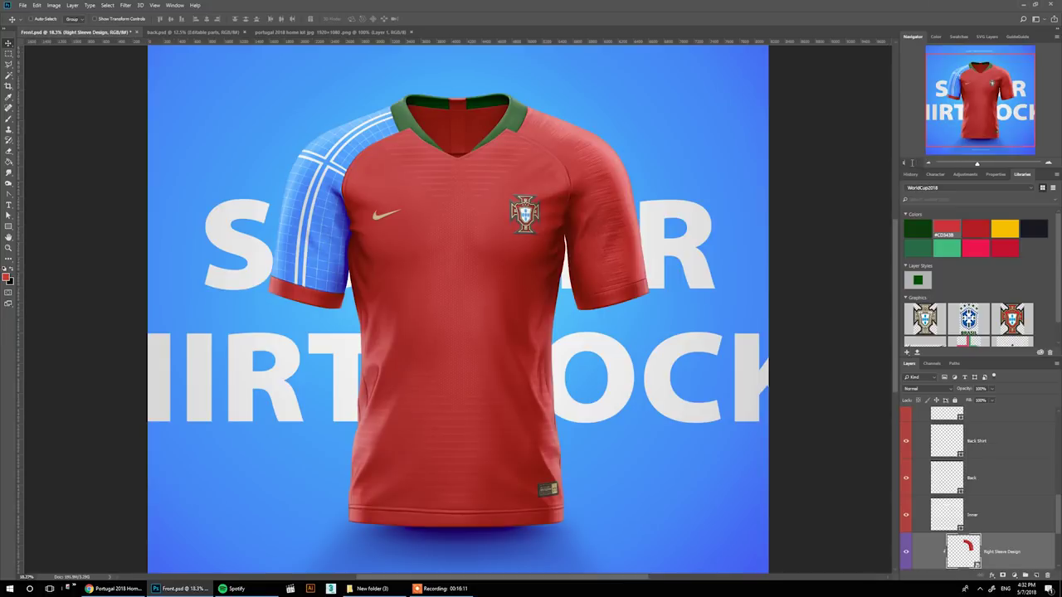
Check the right sleeve pattern at 100% and open the Left Sleeve Design smart object for editing.
{"action": "key", "text": "ctrl+1"}
{"action": "left_click_drag", "start_coordinate": [992, 73], "coordinate": [994, 65]}
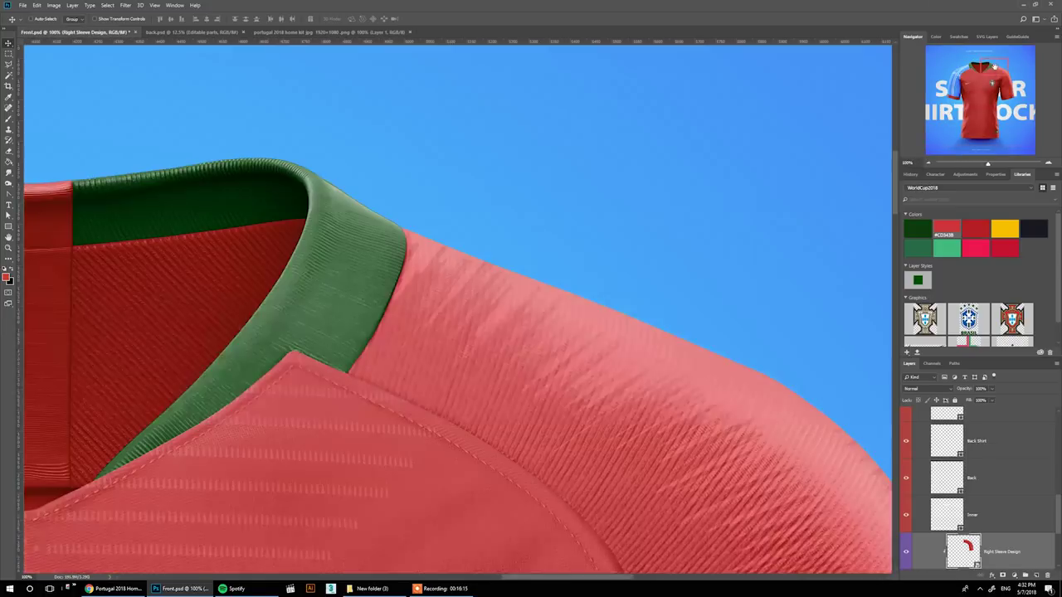
{"action": "key", "text": "ctrl+minus"}
{"action": "key", "text": "ctrl+minus"}
{"action": "key", "text": "ctrl+minus"}
{"action": "key", "text": "ctrl+minus"}
{"action": "key", "text": "ctrl+minus"}
{"action": "scroll", "coordinate": [966, 539], "scroll_direction": "down", "scroll_amount": 2}
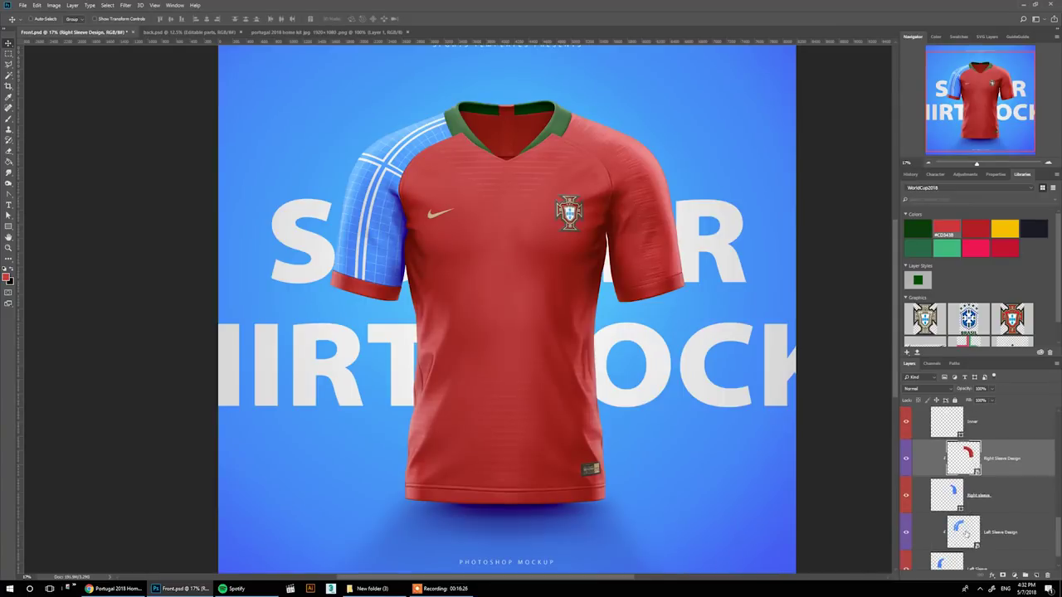
{"action": "double_click", "coordinate": [964, 533]}
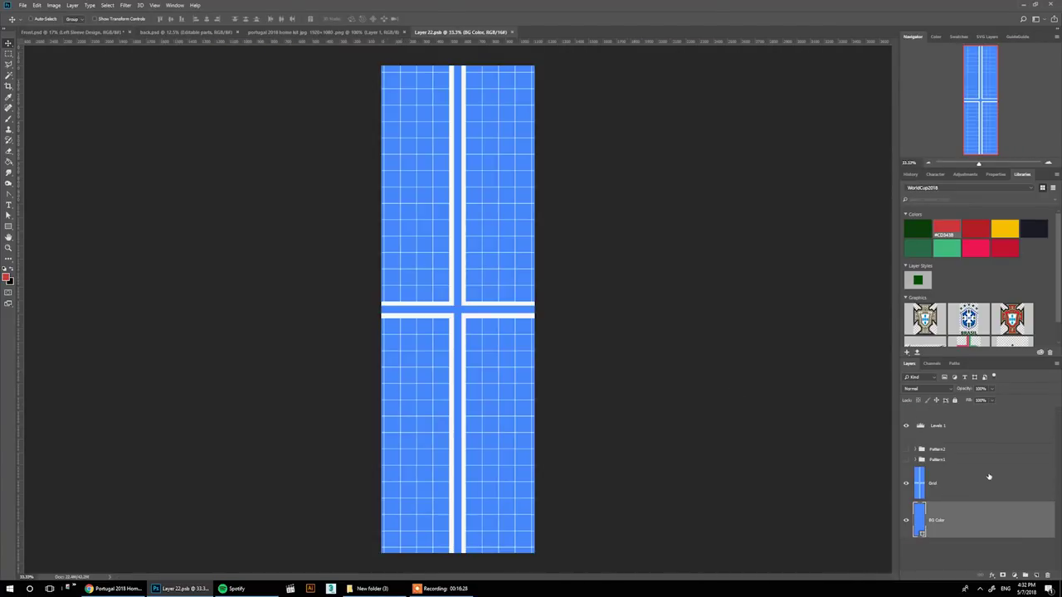
Replace the Grid with Pattern2 on the left sleeve and fill the BG Color layer with the library's dark red.
{"action": "left_click", "coordinate": [905, 483]}
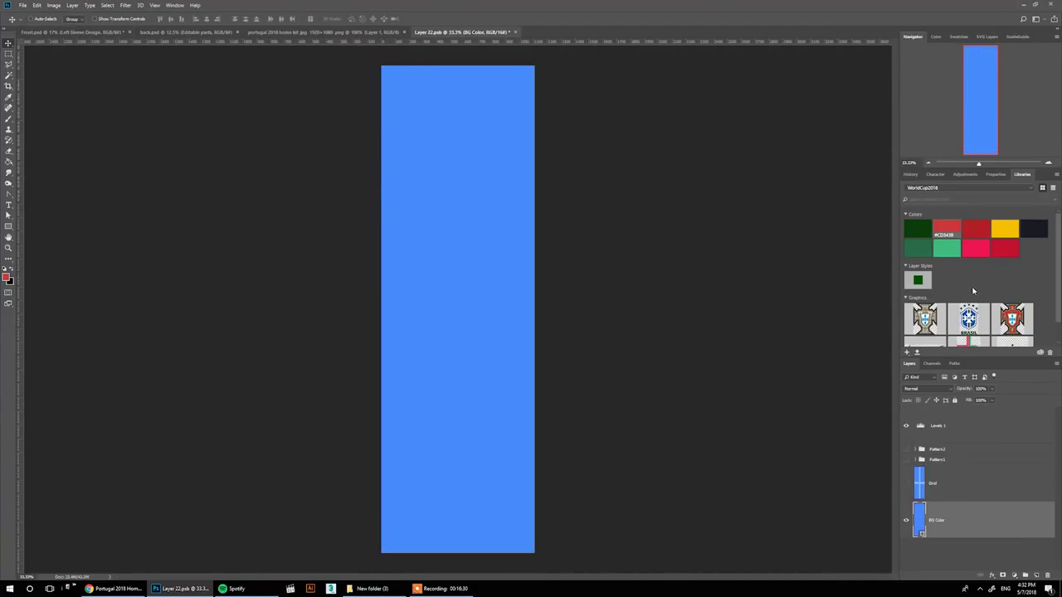
{"action": "left_click", "coordinate": [976, 229]}
{"action": "left_click", "coordinate": [906, 449]}
{"action": "left_click", "coordinate": [916, 449]}
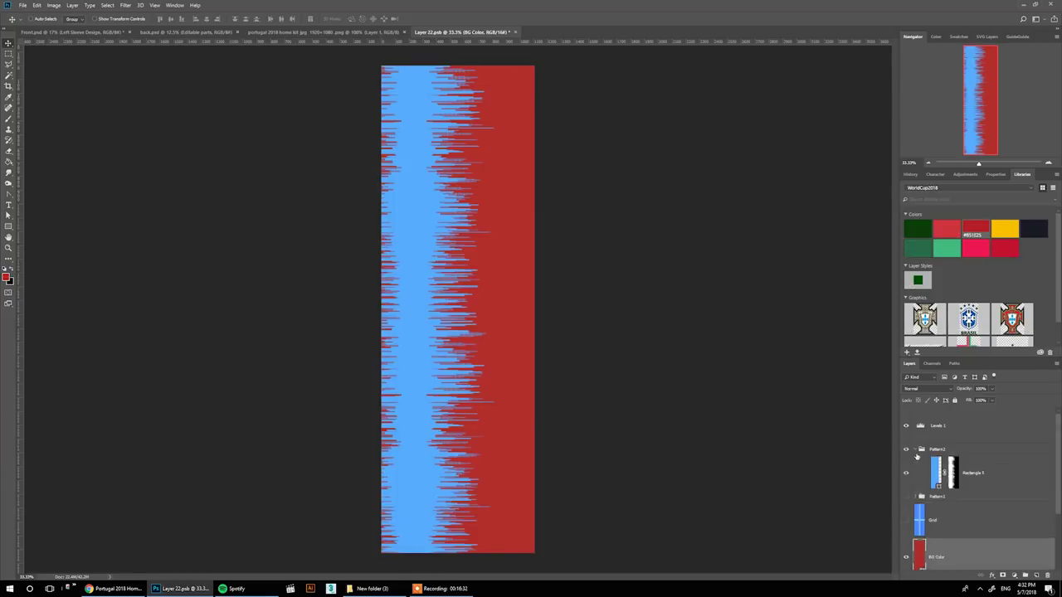
Recolour the rectangle inside the left sleeve's Pattern2 group to #CD343B, and save and close the sleeve design.
{"action": "left_click", "coordinate": [934, 468]}
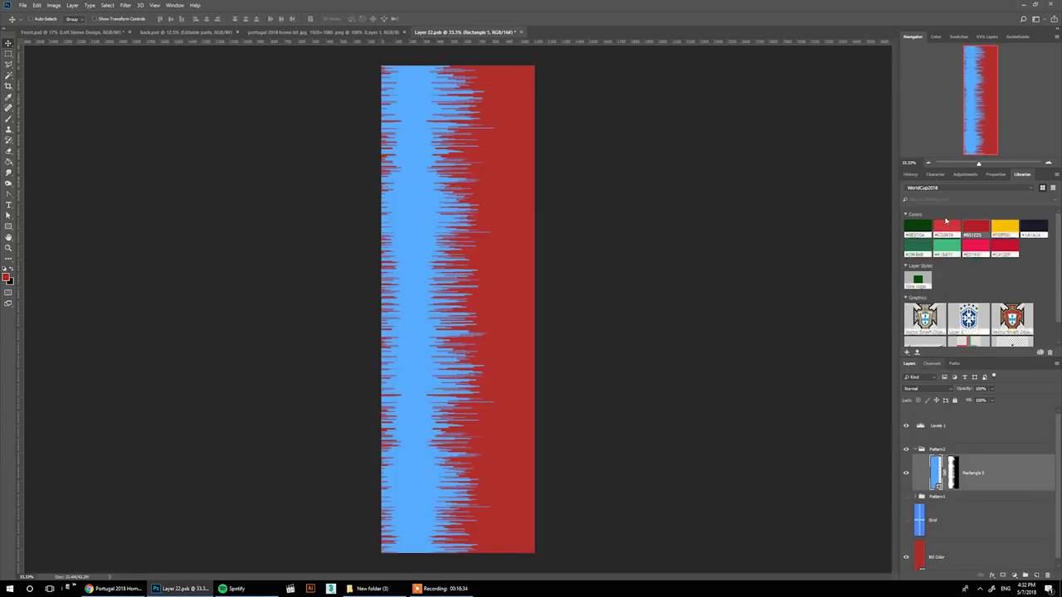
{"action": "left_click", "coordinate": [945, 229]}
{"action": "left_click", "coordinate": [519, 33]}
{"action": "left_click", "coordinate": [492, 214]}
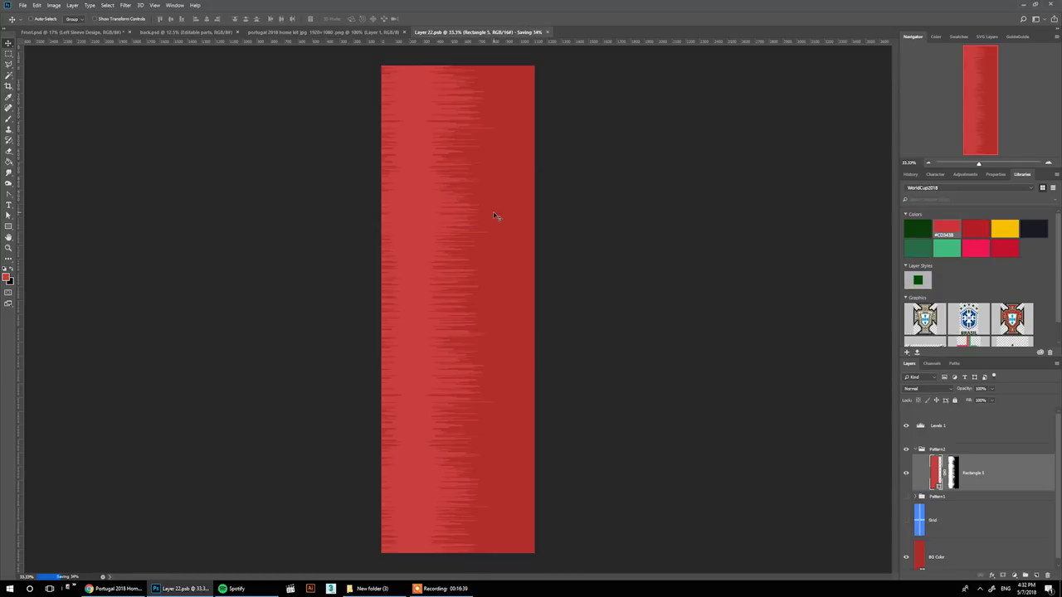
Fill the BG color layer in the front mockup's BG group with the library's dark red.
{"action": "scroll", "coordinate": [925, 455], "scroll_direction": "up", "scroll_amount": 8}
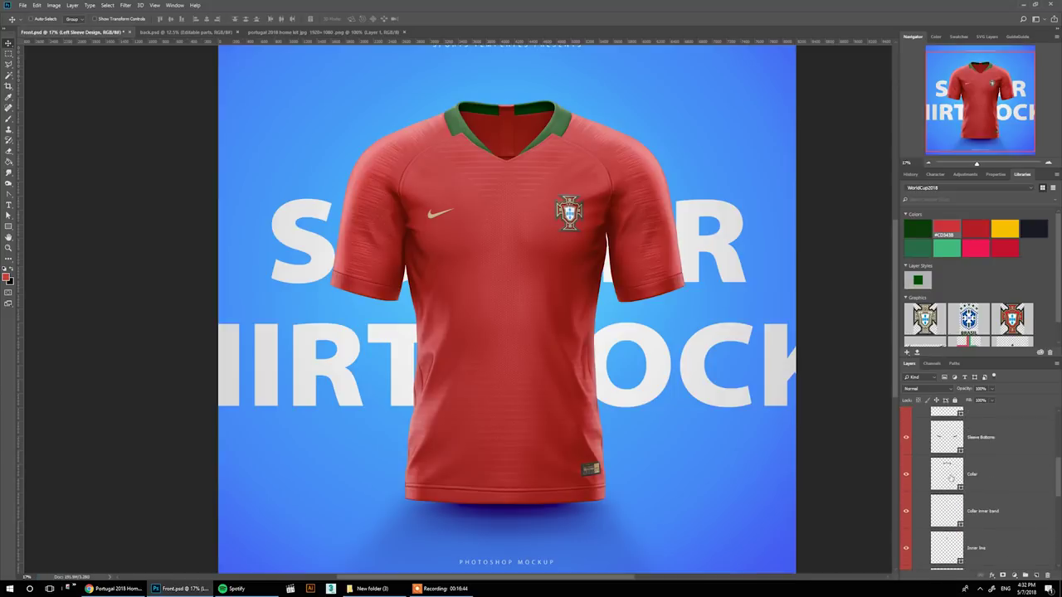
{"action": "left_click", "coordinate": [915, 438]}
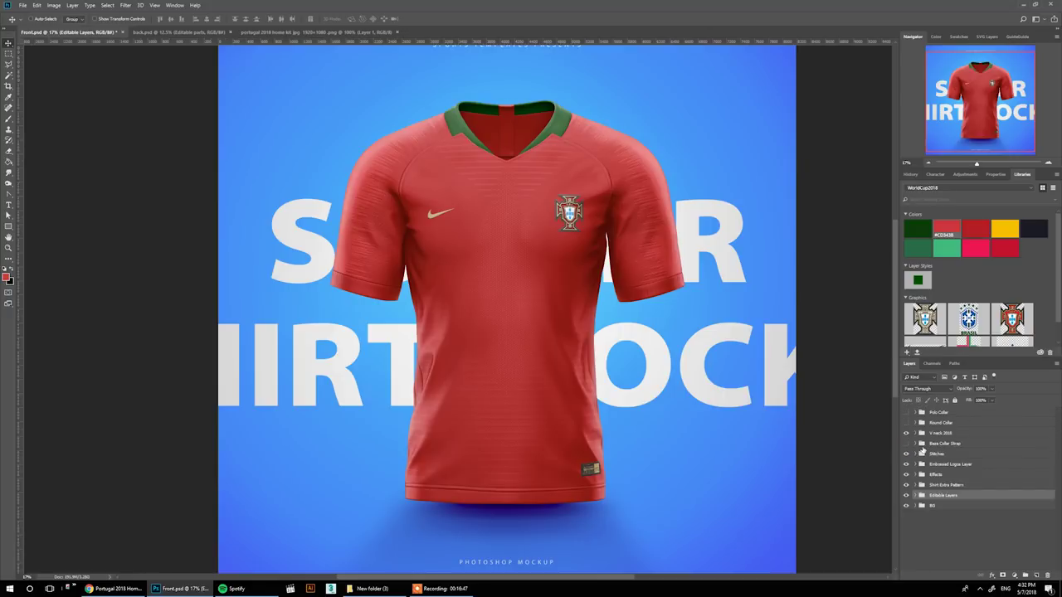
{"action": "left_click", "coordinate": [917, 506]}
{"action": "scroll", "coordinate": [941, 531], "scroll_direction": "down", "scroll_amount": 3}
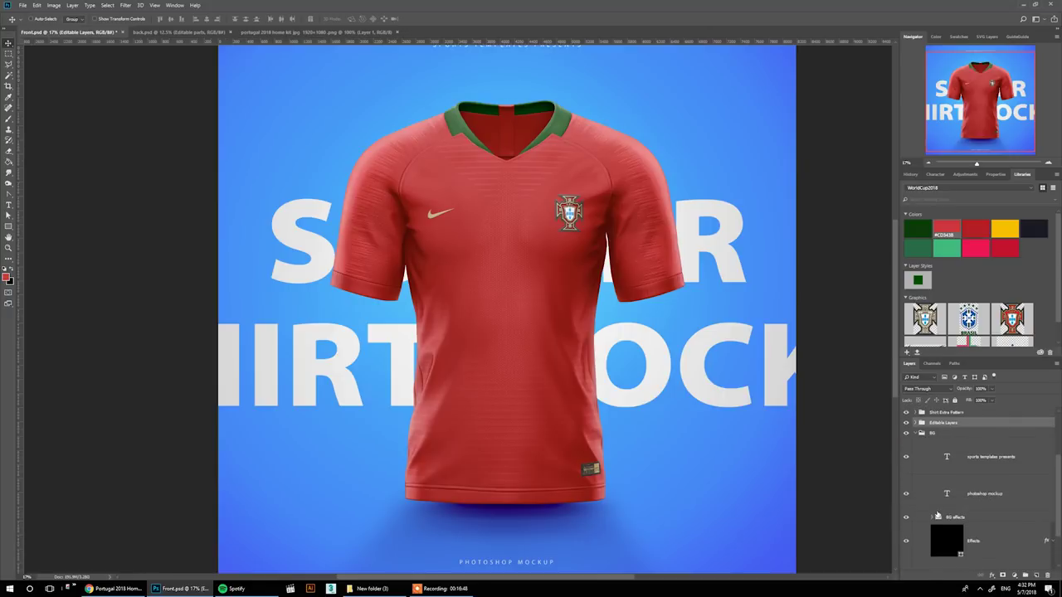
{"action": "left_click", "coordinate": [945, 547]}
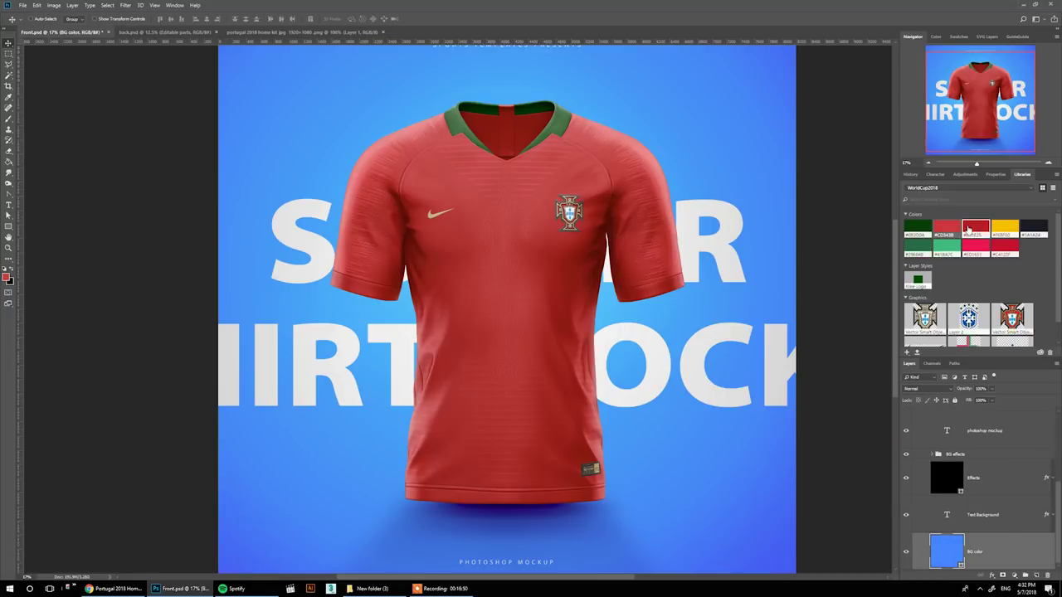
{"action": "left_click", "coordinate": [946, 228]}
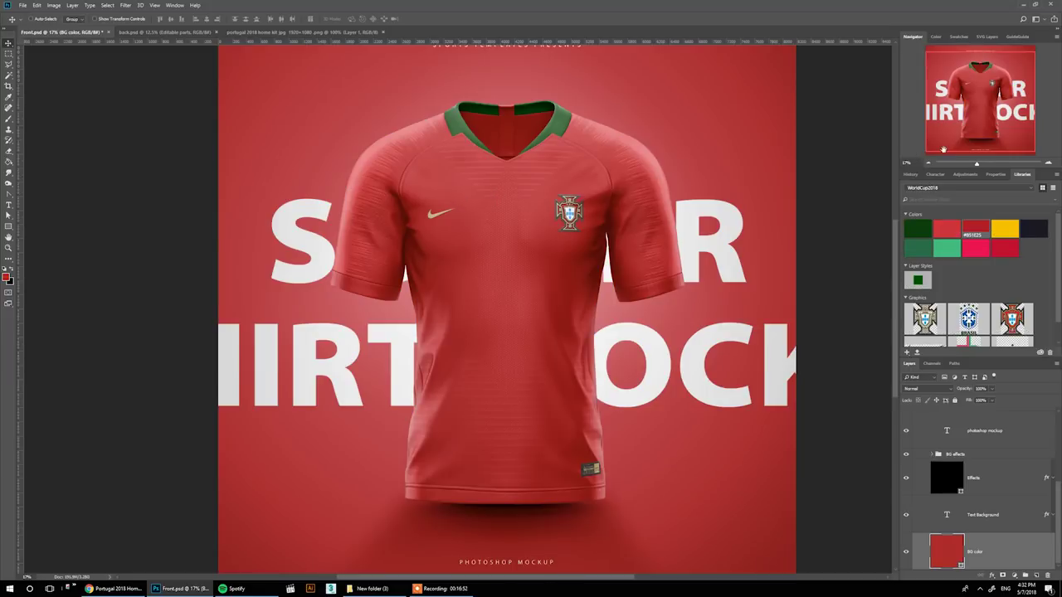
{"action": "scroll", "coordinate": [458, 197], "scroll_direction": "down", "scroll_amount": 1}
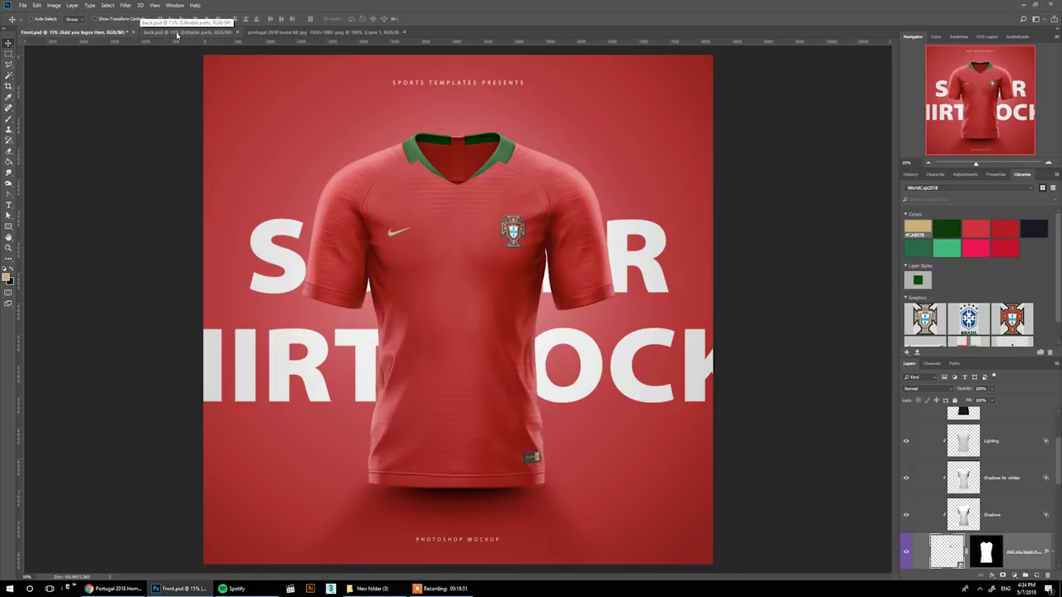
Switch to back.psd, fill the Shirt Back layer with the library's dark red and hide the shirt back design layer above it.
{"action": "left_click", "coordinate": [177, 33]}
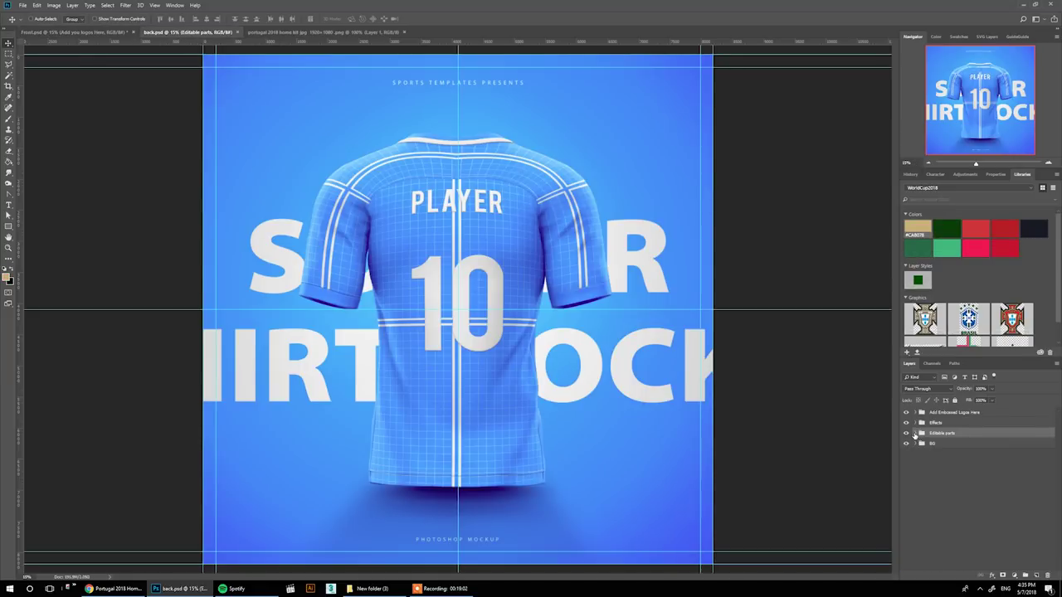
{"action": "left_click", "coordinate": [915, 433]}
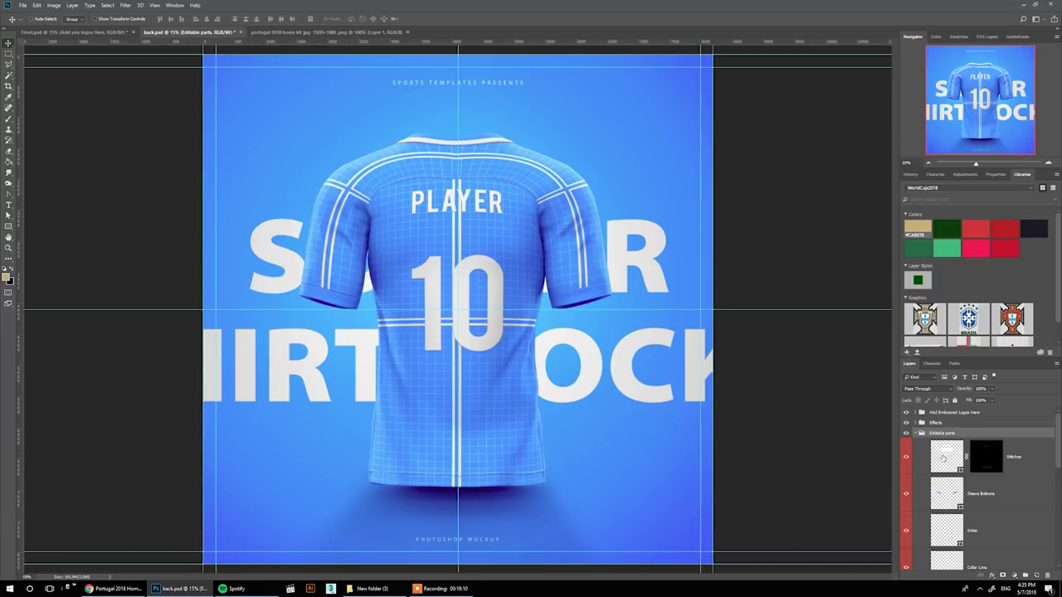
{"action": "scroll", "coordinate": [946, 461], "scroll_direction": "down", "scroll_amount": 5}
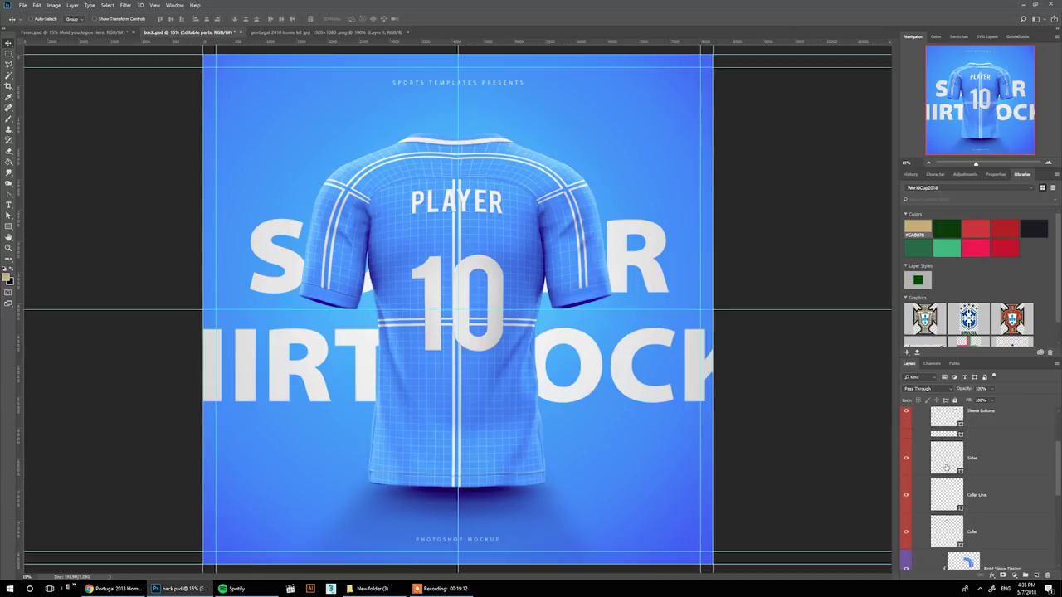
{"action": "left_click", "coordinate": [979, 546]}
{"action": "left_click", "coordinate": [1003, 229]}
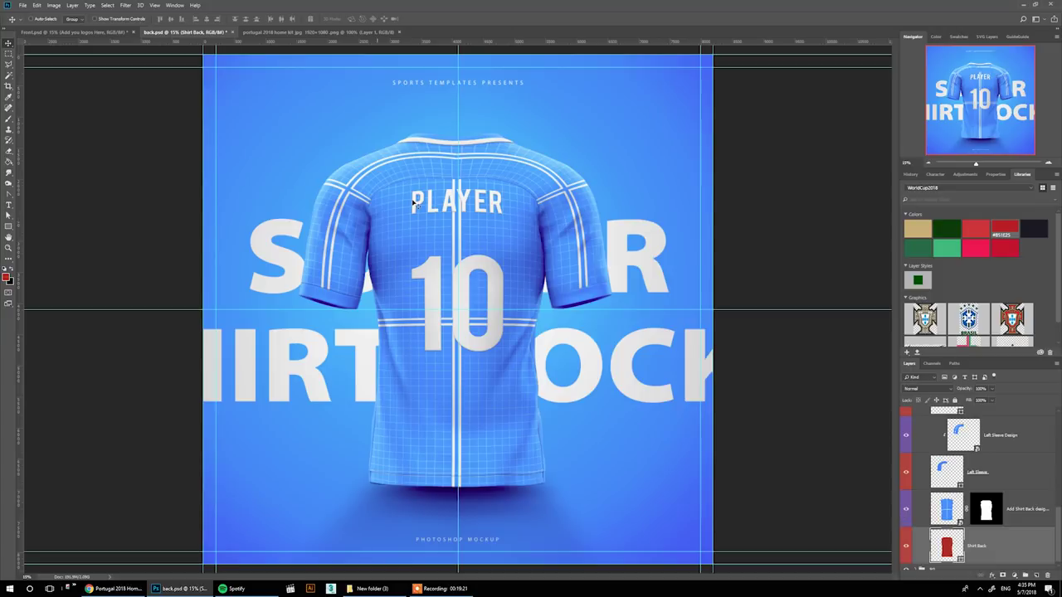
{"action": "left_click", "coordinate": [907, 513]}
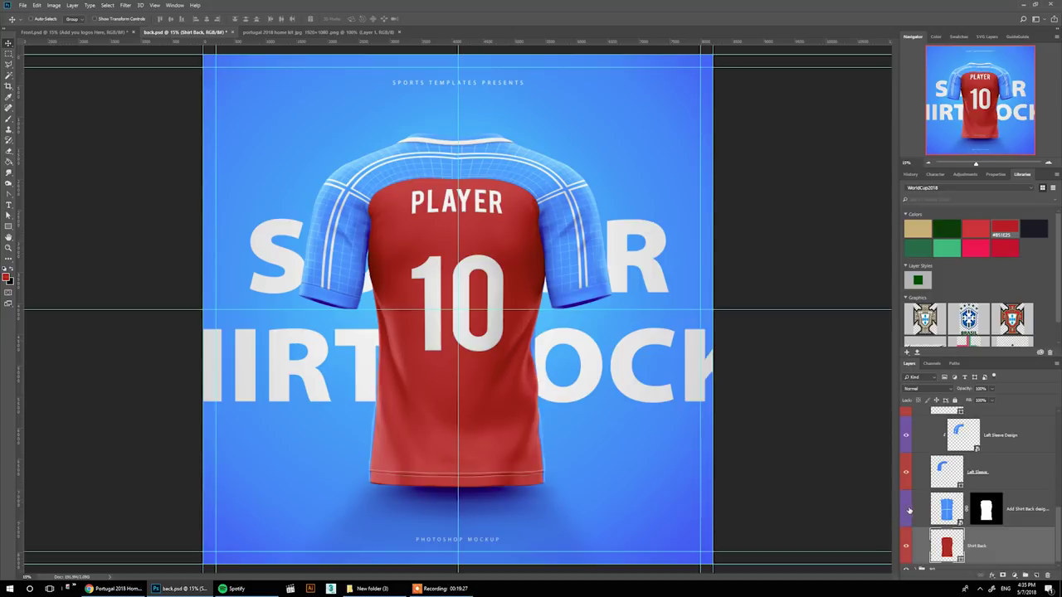
Open the back's Left Sleeve Design, show Pattern2 instead of the Grid and fill the BG color layer with dark red.
{"action": "scroll", "coordinate": [909, 511], "scroll_direction": "up", "scroll_amount": 1}
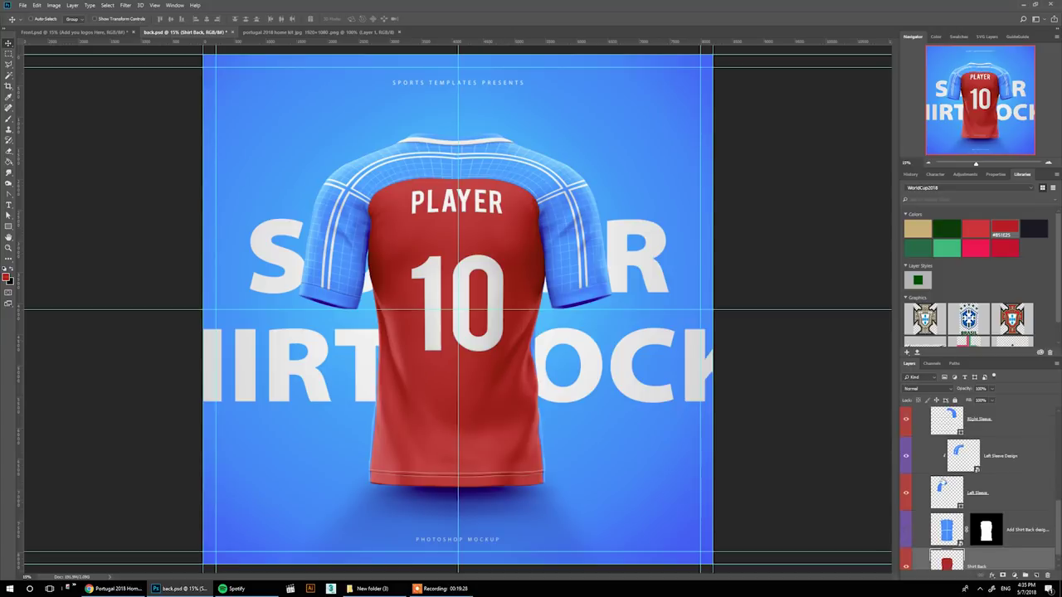
{"action": "double_click", "coordinate": [963, 459]}
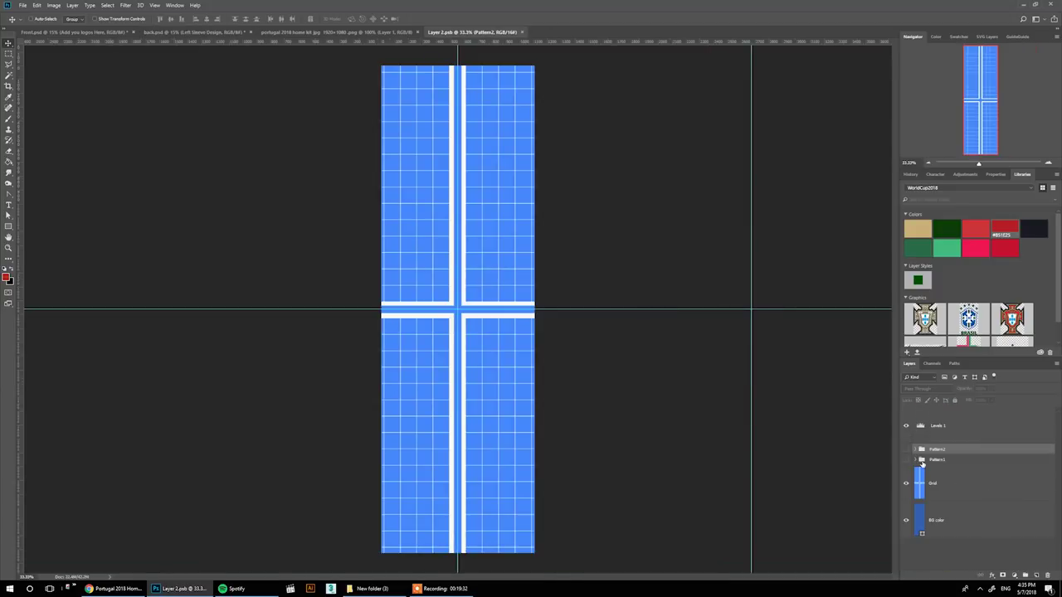
{"action": "left_click", "coordinate": [905, 449]}
{"action": "left_click", "coordinate": [905, 485]}
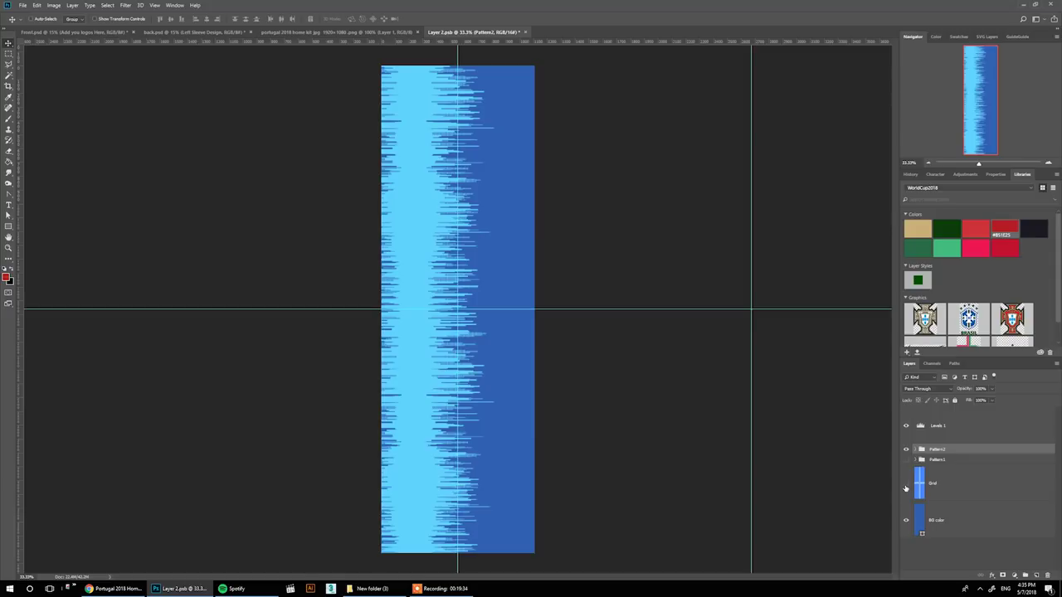
{"action": "left_click", "coordinate": [919, 518]}
{"action": "key", "text": "alt+BackSpace"}
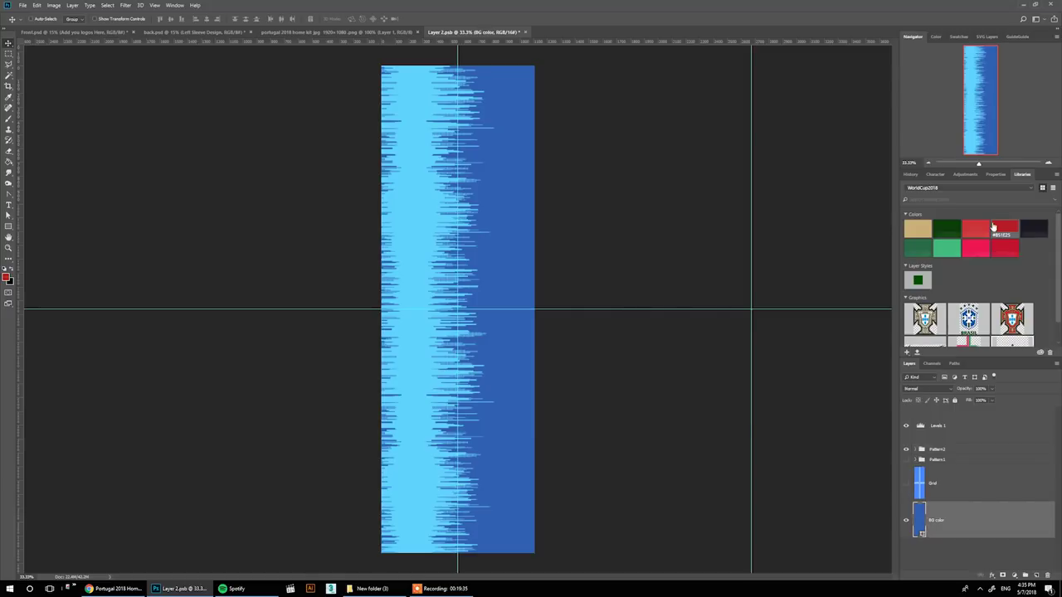
Recolour the rectangle inside the Pattern2 group to the lighter red #CD343B, and save and close the back's left sleeve design.
{"action": "left_click", "coordinate": [916, 449]}
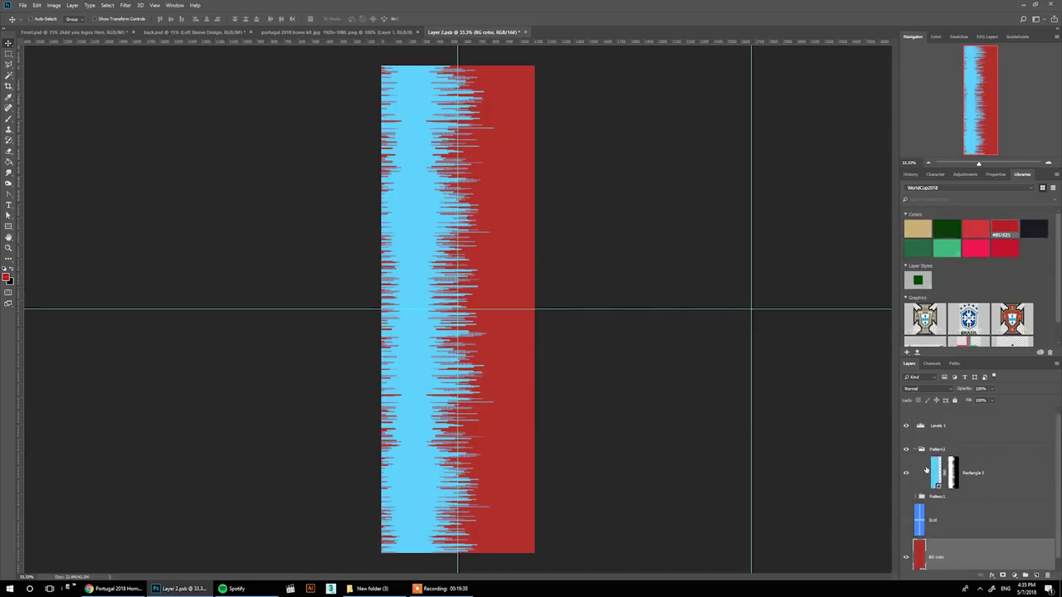
{"action": "left_click", "coordinate": [937, 474]}
{"action": "left_click", "coordinate": [981, 229]}
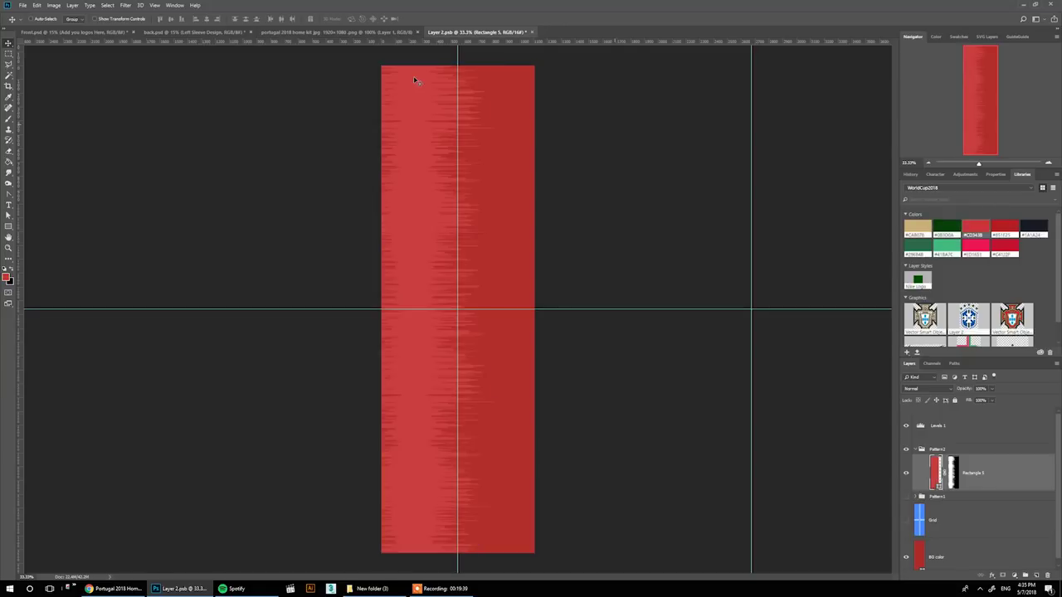
{"action": "left_click", "coordinate": [531, 31]}
{"action": "left_click", "coordinate": [493, 212]}
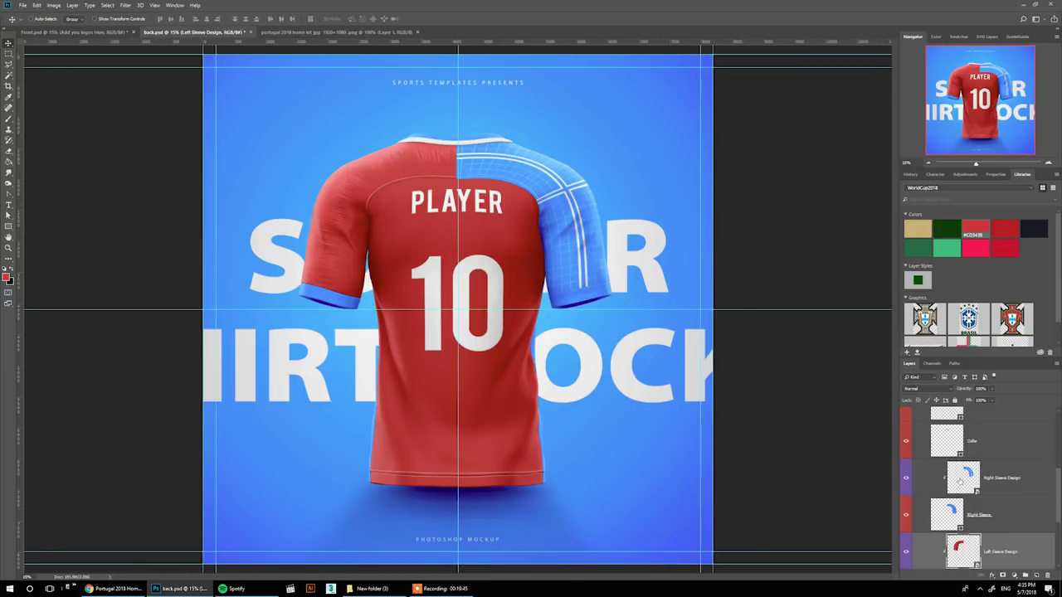
Open the back's Right Sleeve Design, show Pattern2 instead of the Layer 2 grid and fill Rectangle 4 with dark red.
{"action": "double_click", "coordinate": [960, 478]}
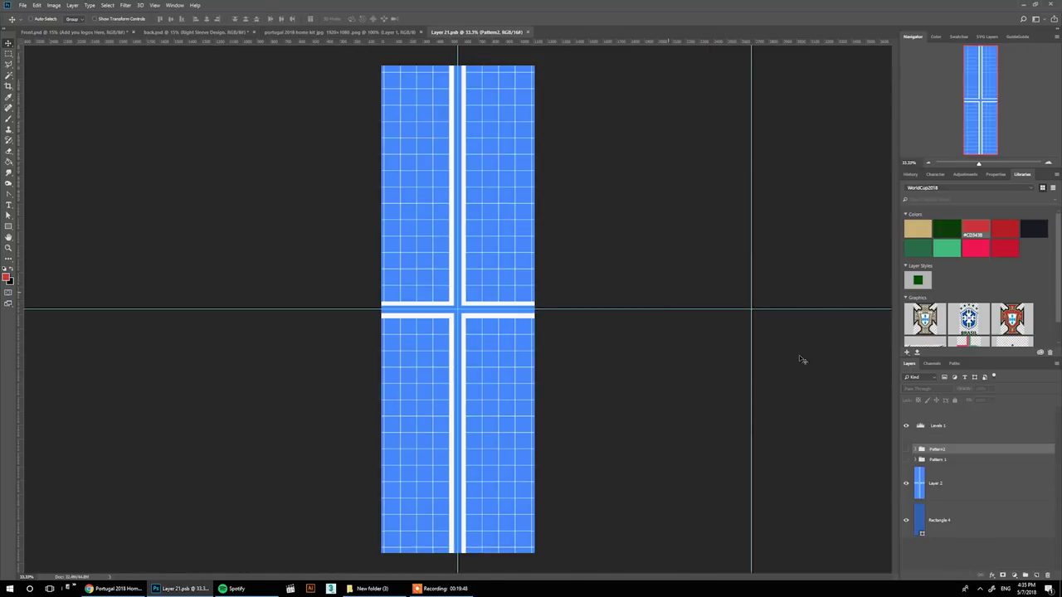
{"action": "left_click", "coordinate": [916, 449]}
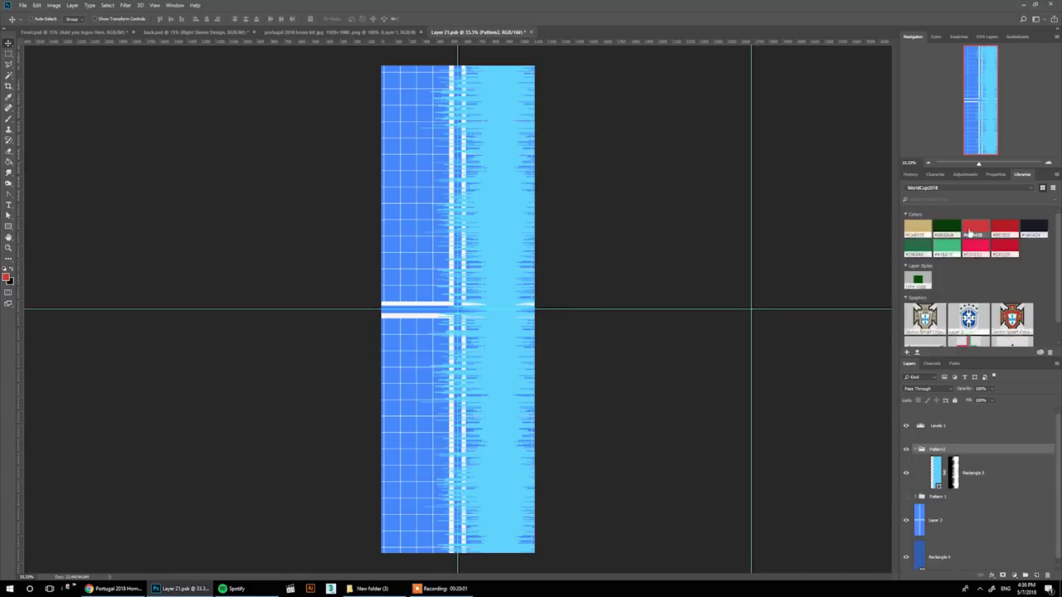
{"action": "left_click", "coordinate": [906, 520]}
{"action": "left_click", "coordinate": [919, 552]}
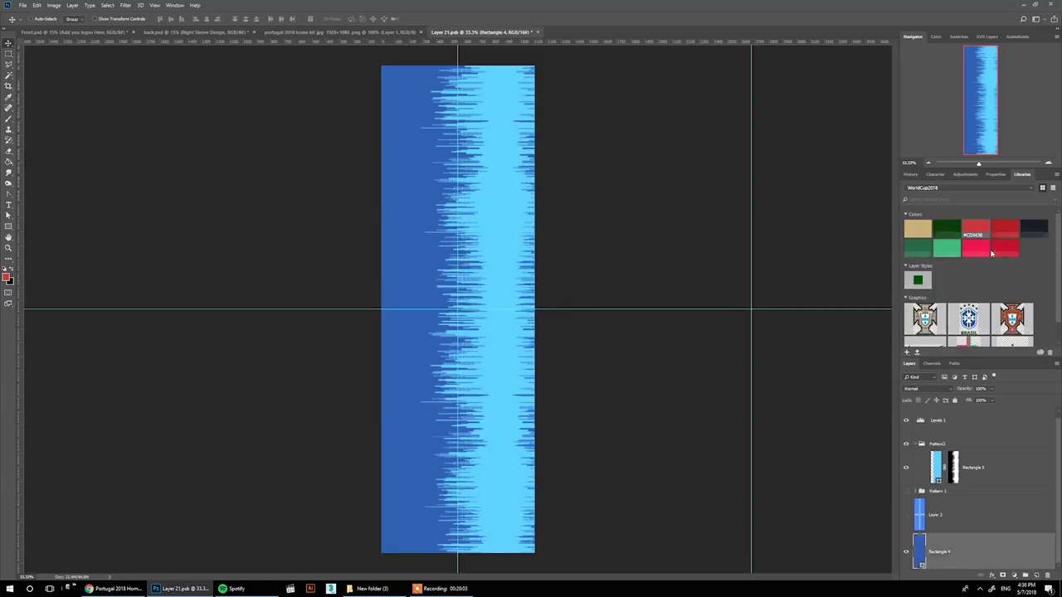
{"action": "left_click", "coordinate": [1005, 229]}
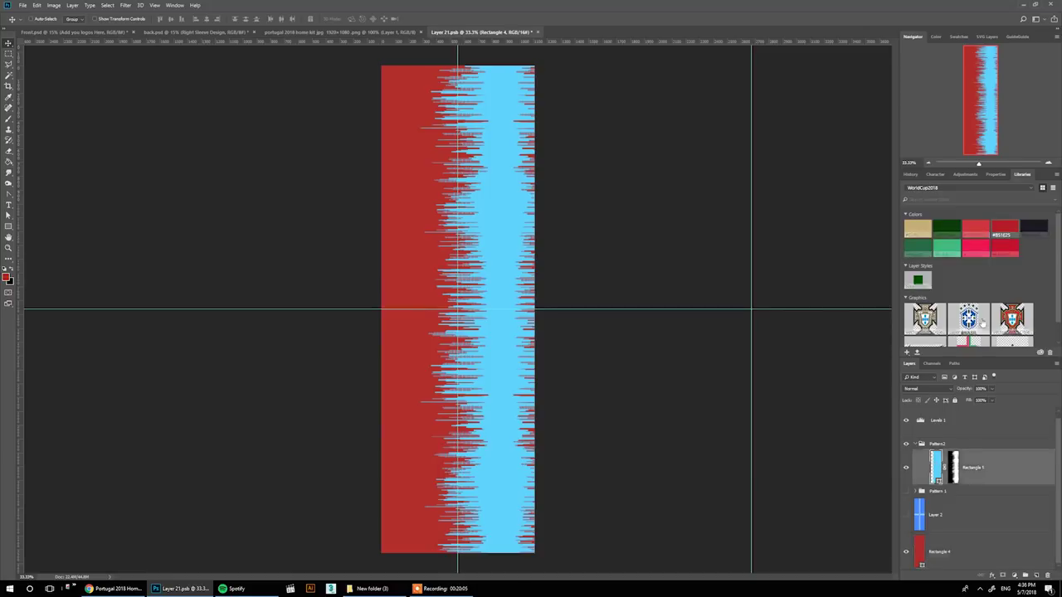
Recolour the Pattern2 rectangle on the back's right sleeve to #CD343B, and save and close the sleeve design.
{"action": "left_click", "coordinate": [976, 229]}
{"action": "left_click", "coordinate": [537, 31]}
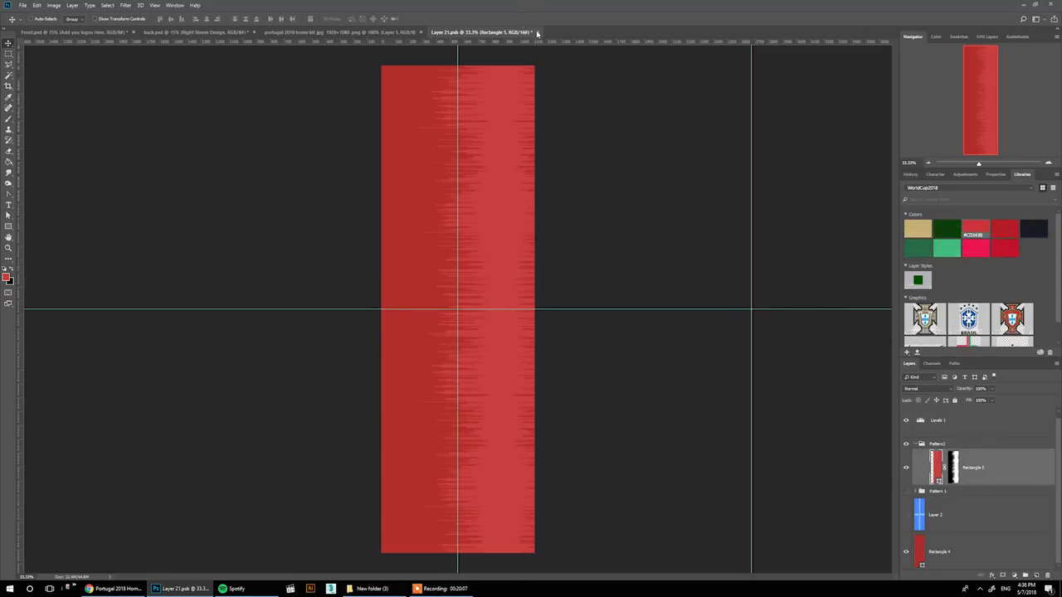
{"action": "key", "text": "Return"}
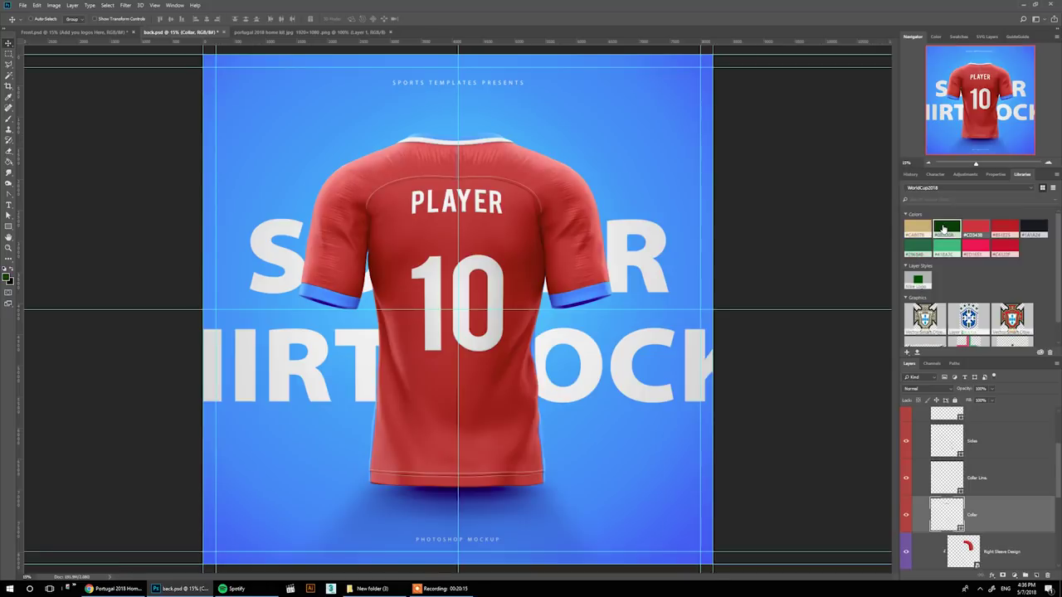
Recolour the Collar and Collar Line layers of the back shirt to the library's darkest green.
{"action": "left_click", "coordinate": [943, 230]}
{"action": "left_click", "coordinate": [943, 488]}
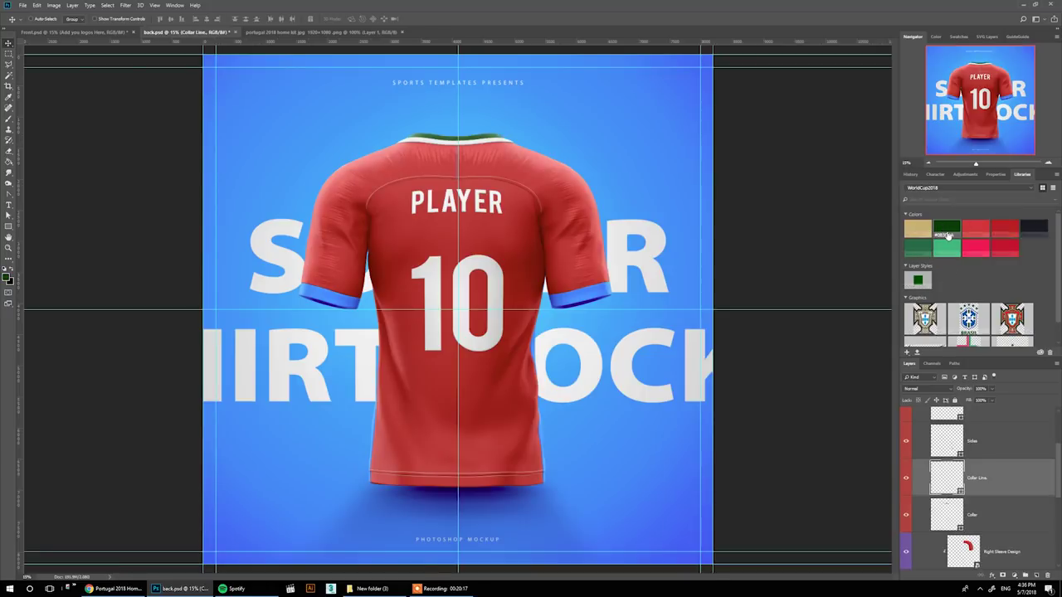
{"action": "left_click", "coordinate": [946, 229]}
Recolour the Sides, Sleeve Bottoms and Stitches layers of the back shirt to the library's dark red.
{"action": "left_click", "coordinate": [944, 452]}
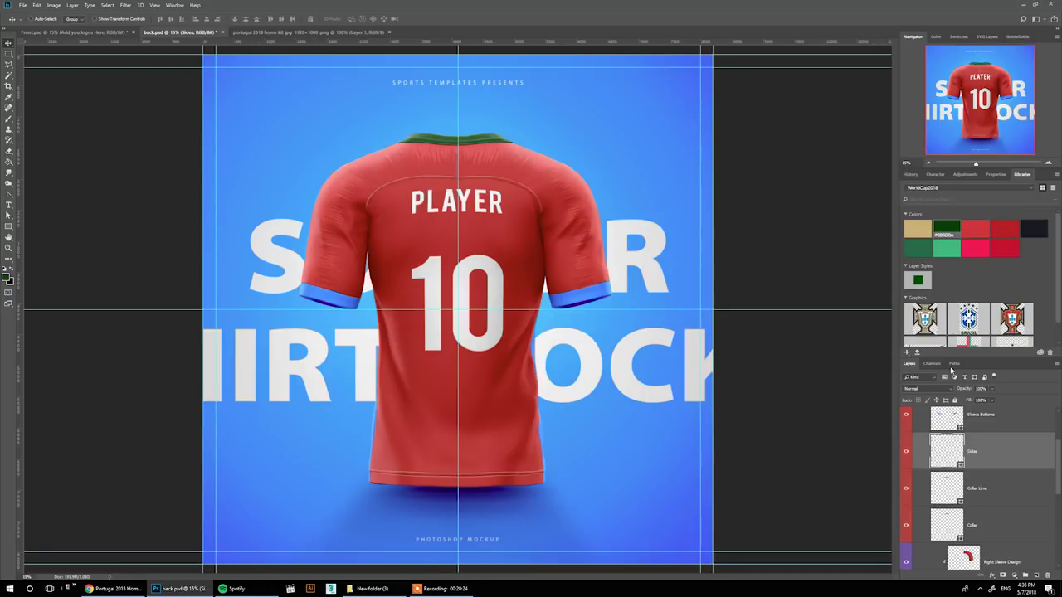
{"action": "left_click", "coordinate": [954, 419]}
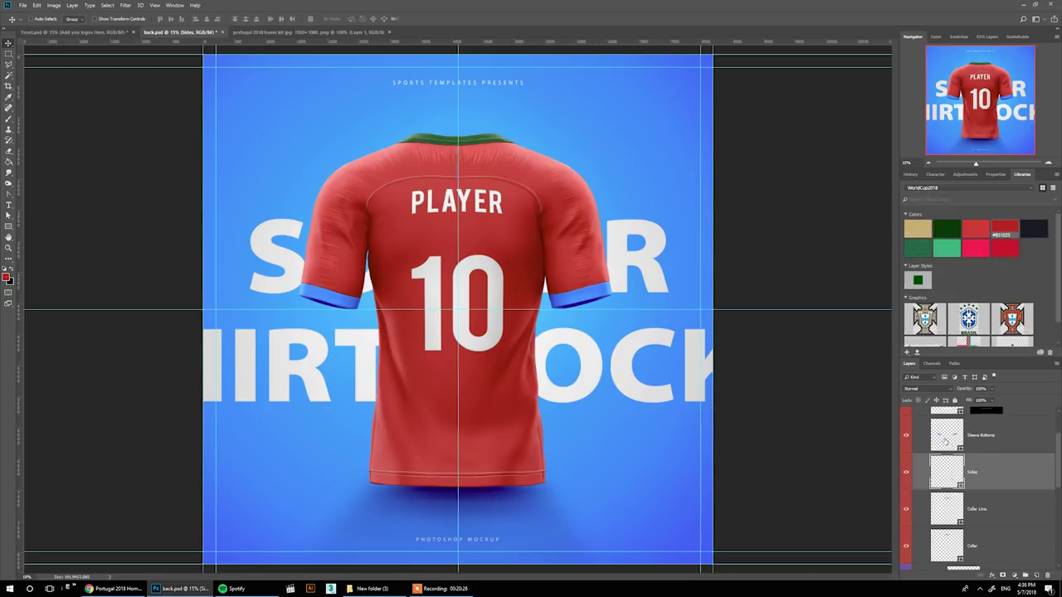
{"action": "left_click", "coordinate": [975, 230]}
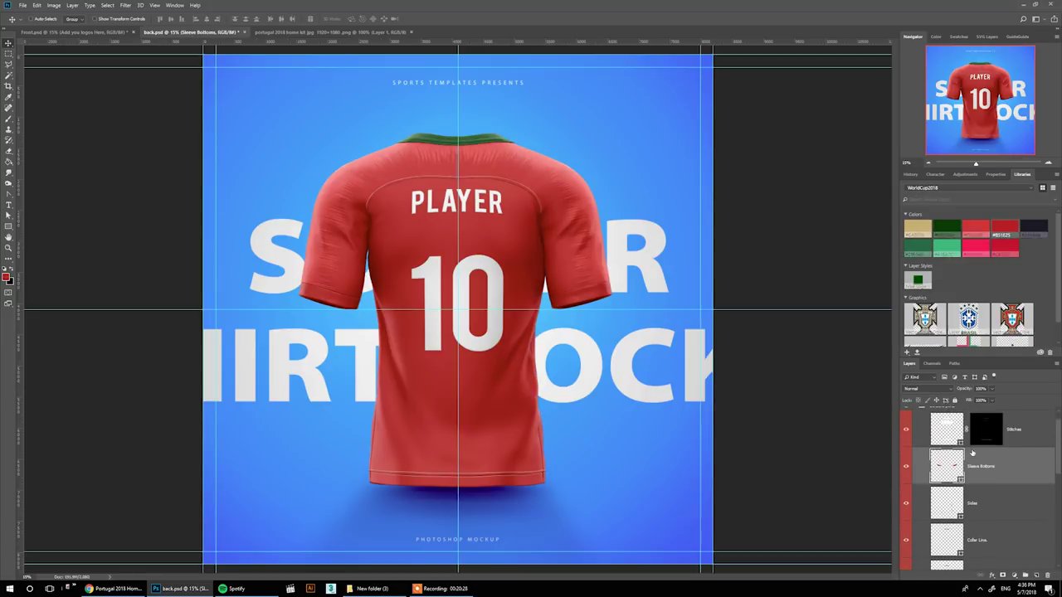
{"action": "left_click", "coordinate": [941, 462]}
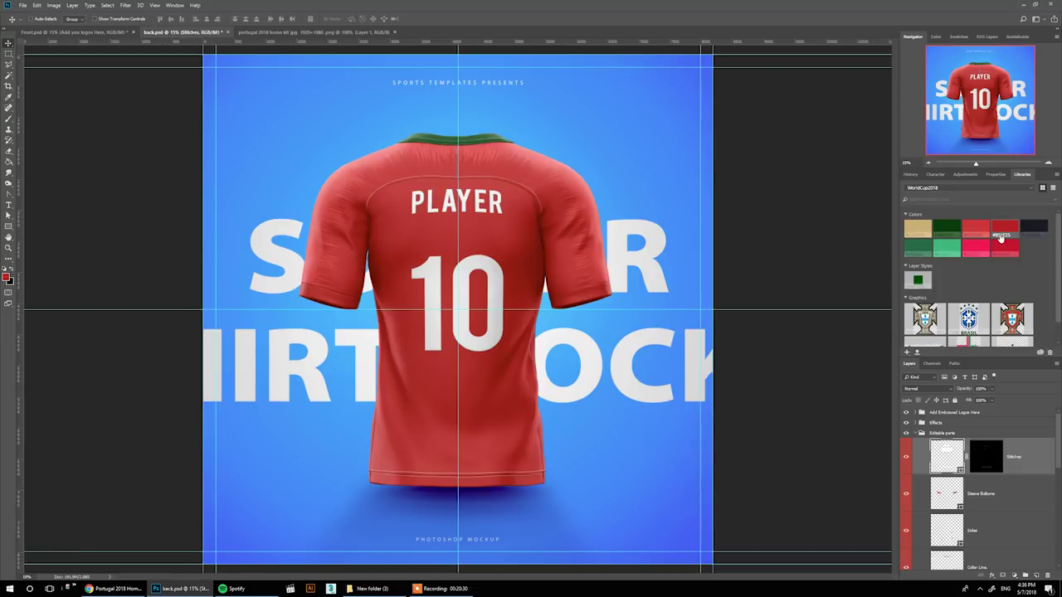
{"action": "left_click", "coordinate": [1001, 231]}
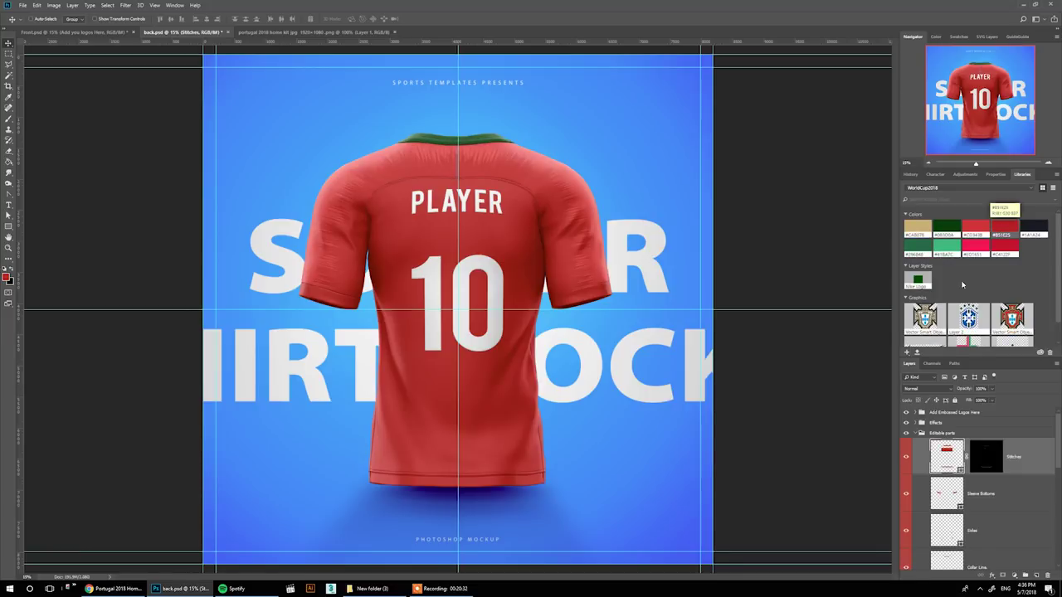
Open the back shirt's embossed Add design here layer and recolour the player name and number texts to the library's gold.
{"action": "left_click", "coordinate": [944, 415]}
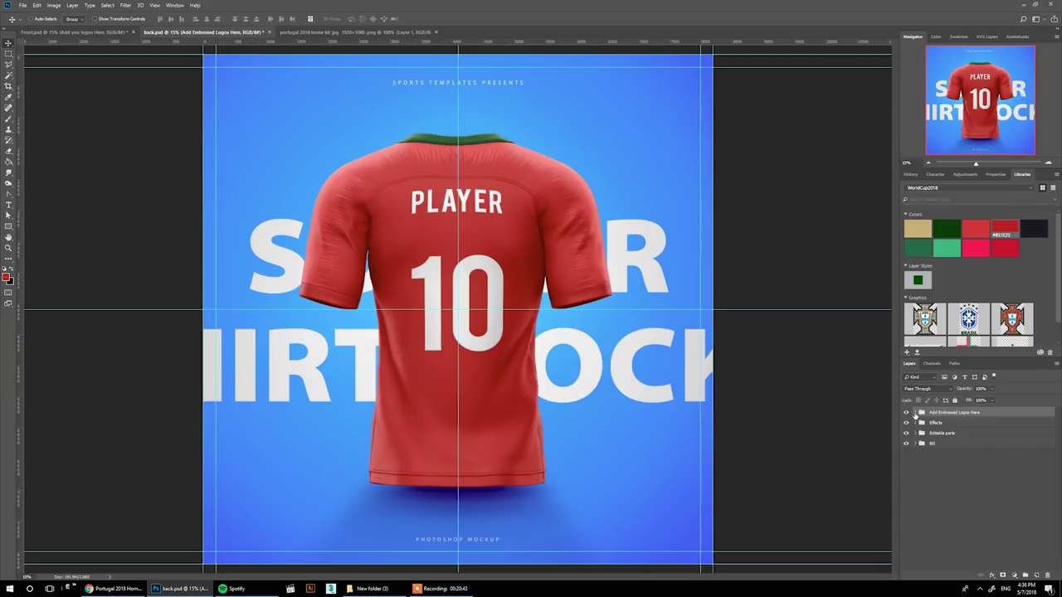
{"action": "left_click", "coordinate": [915, 414]}
{"action": "scroll", "coordinate": [962, 458], "scroll_direction": "down", "scroll_amount": 3}
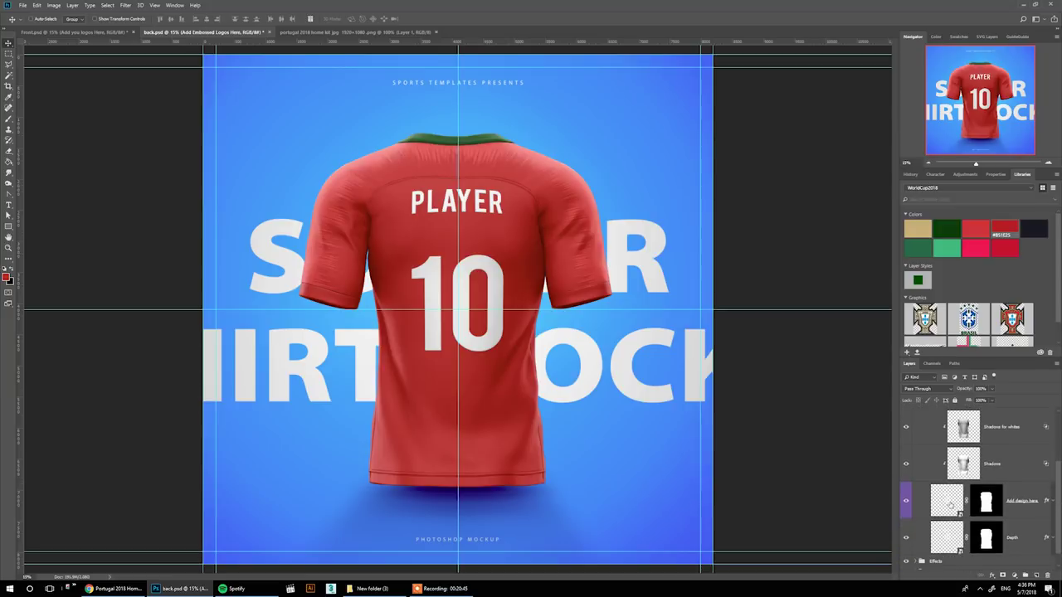
{"action": "left_click", "coordinate": [948, 502]}
{"action": "double_click", "coordinate": [948, 502]}
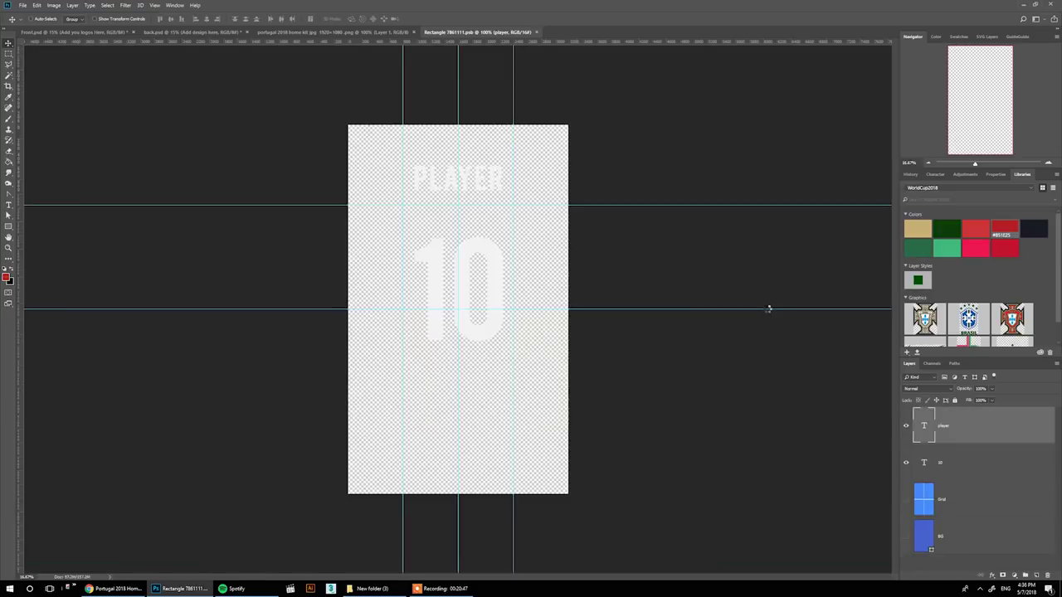
{"action": "left_click", "coordinate": [919, 232]}
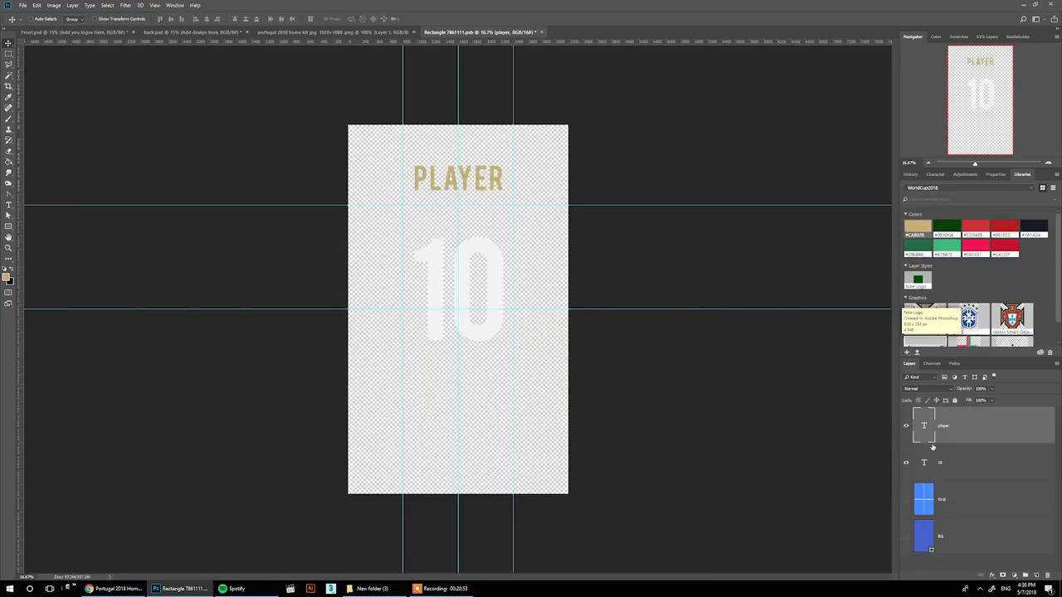
{"action": "key", "text": "alt+bracketleft"}
{"action": "left_click", "coordinate": [917, 229]}
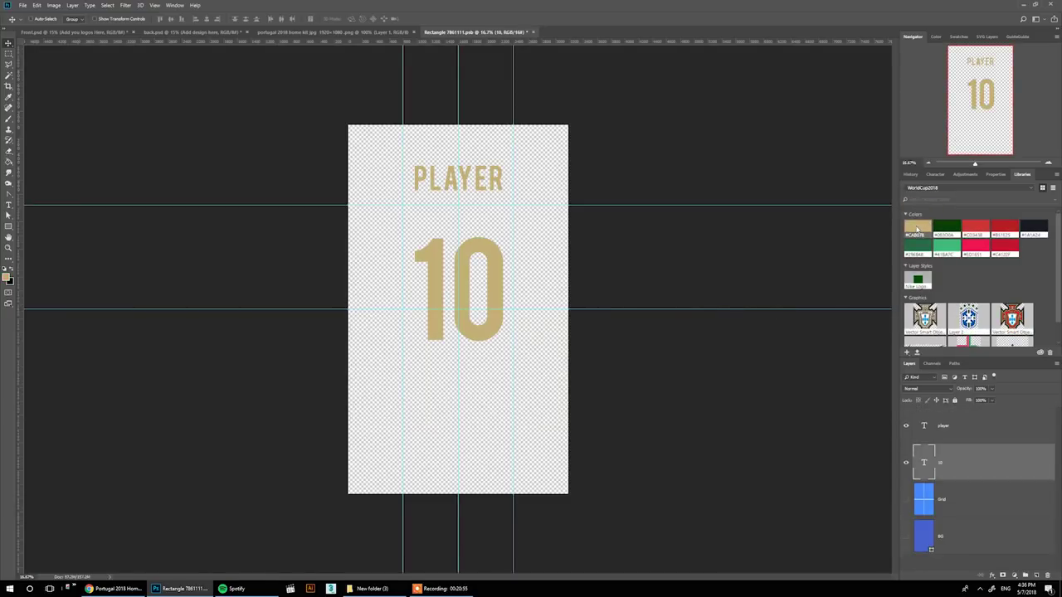
Change the name text to RONALDO and the number to 7, and save and close the embossed design.
{"action": "double_click", "coordinate": [926, 420]}
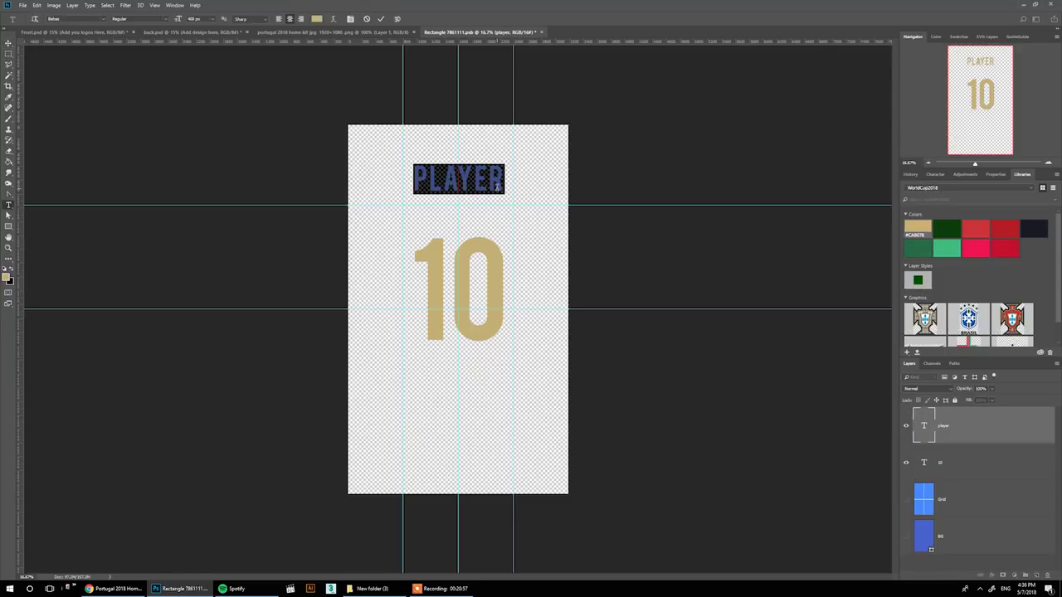
{"action": "type", "text": "RON"}
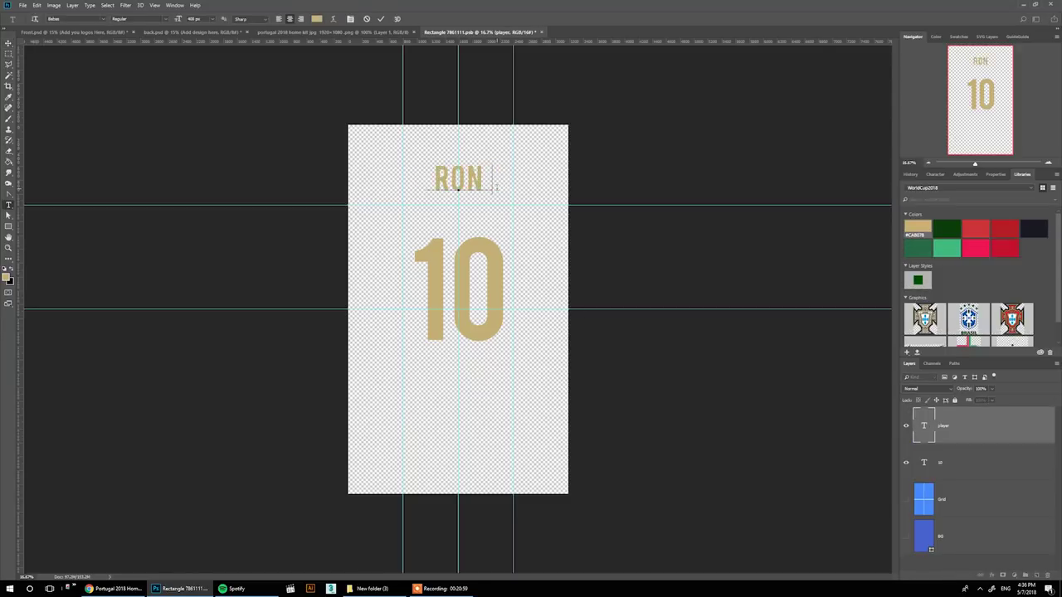
{"action": "type", "text": "ALDO"}
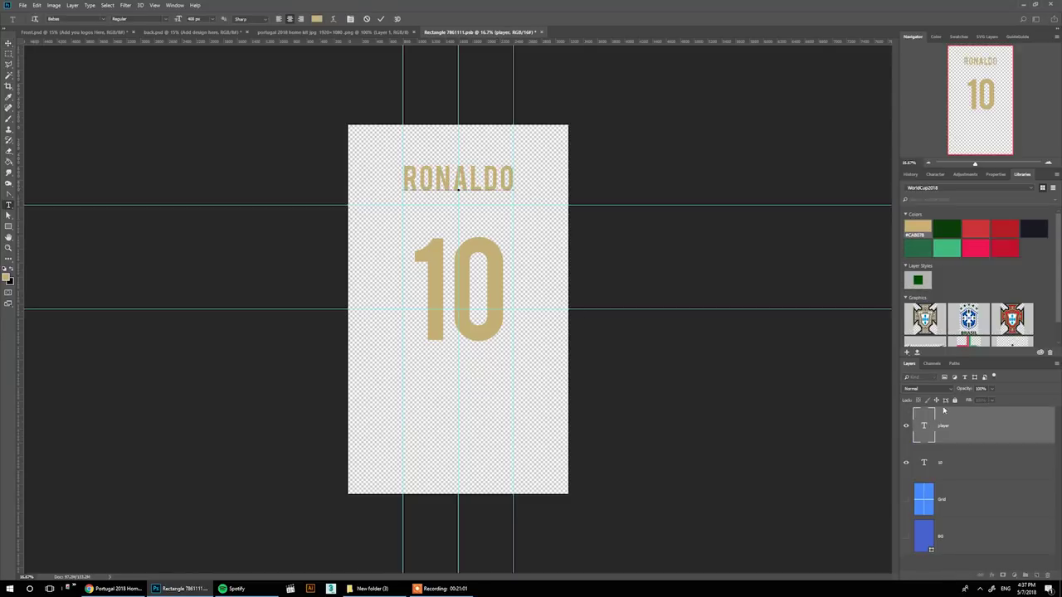
{"action": "double_click", "coordinate": [925, 457]}
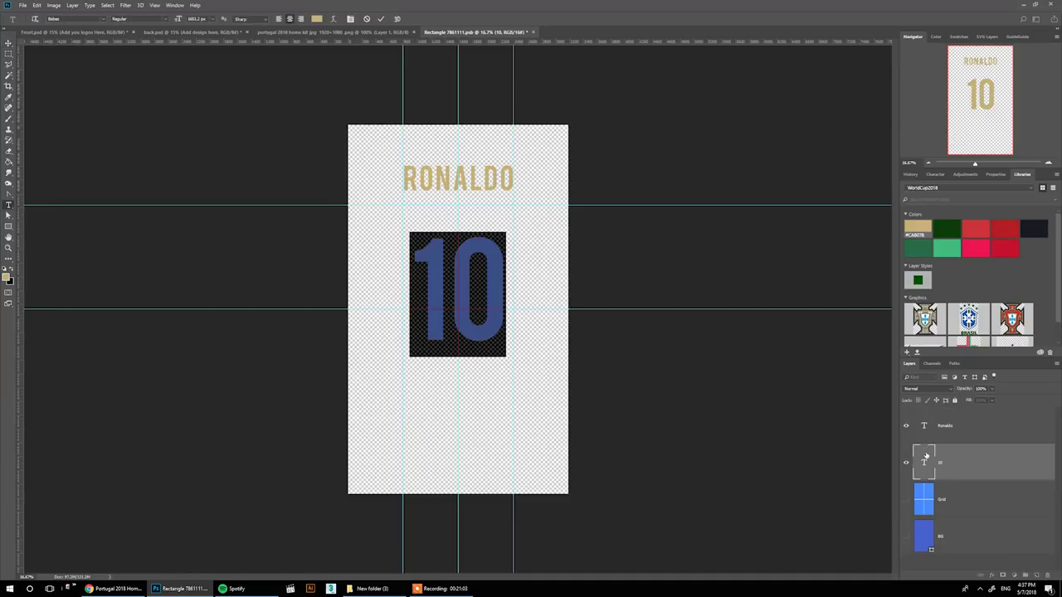
{"action": "type", "text": "7"}
{"action": "key", "text": "ctrl+Return"}
{"action": "key", "text": "v"}
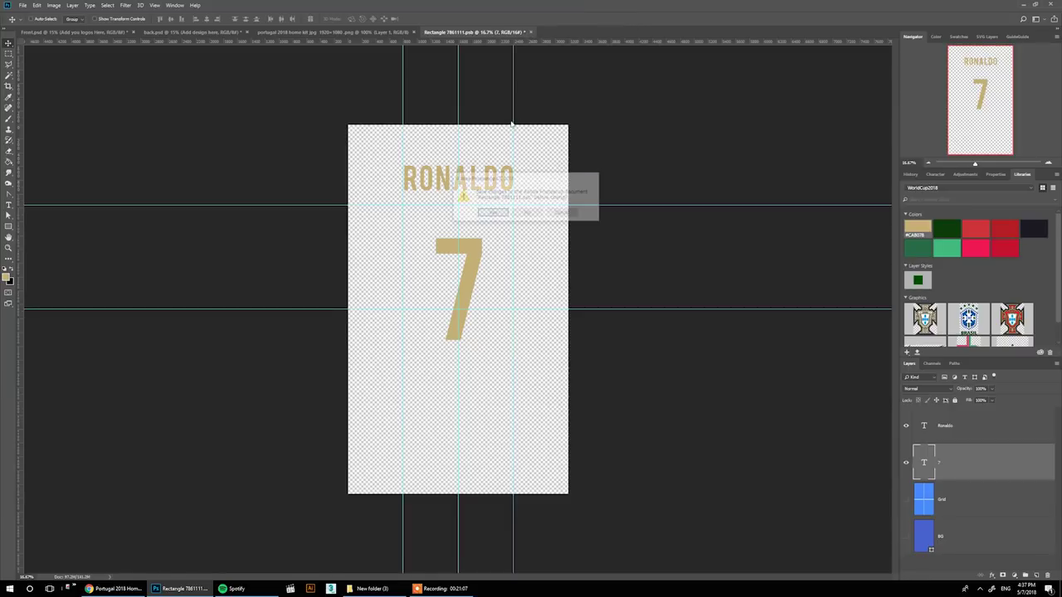
{"action": "left_click", "coordinate": [530, 32]}
{"action": "left_click", "coordinate": [492, 214]}
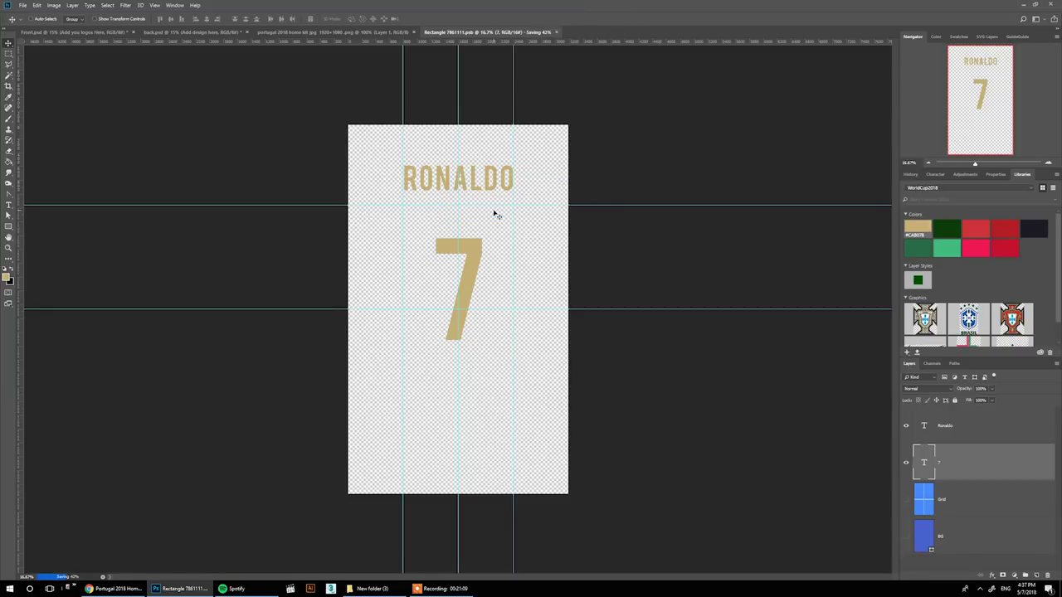
Inspect the name and number print on the back shirt at 100% zoom.
{"action": "left_click", "coordinate": [154, 5]}
{"action": "left_click", "coordinate": [177, 97]}
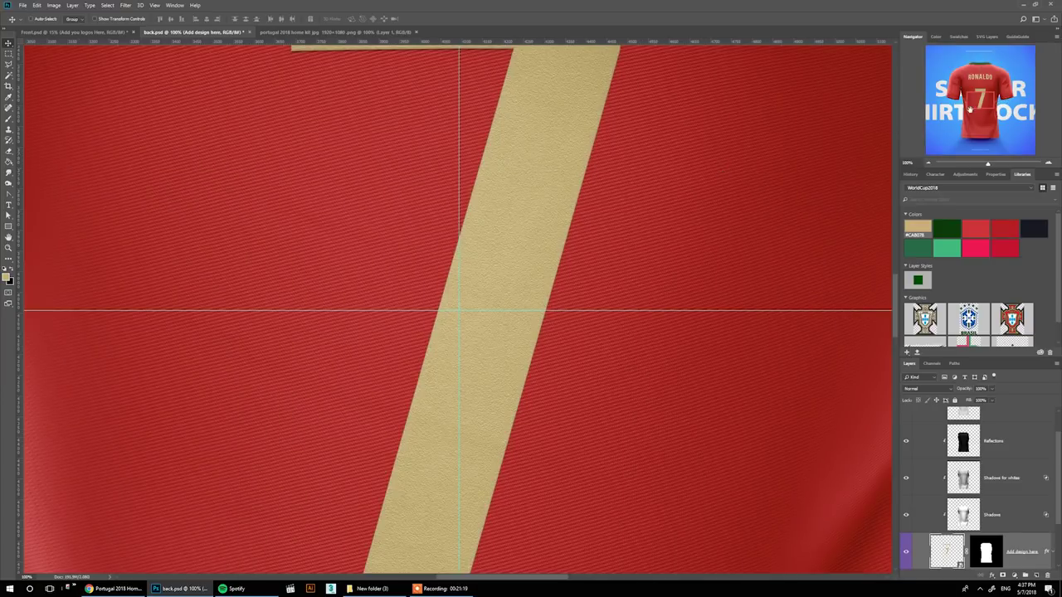
{"action": "left_click_drag", "start_coordinate": [968, 108], "coordinate": [968, 102]}
{"action": "mouse_move", "coordinate": [975, 80]}
{"action": "left_mouse_down"}
{"action": "mouse_move", "coordinate": [976, 101]}
{"action": "mouse_move", "coordinate": [977, 83]}
{"action": "left_mouse_up"}
{"action": "key", "text": "ctrl+0"}
Recolour the back mockup's BG Color layer to the library's dark red, collapse the BG group and hide the guides.
{"action": "scroll", "coordinate": [963, 464], "scroll_direction": "up", "scroll_amount": 1}
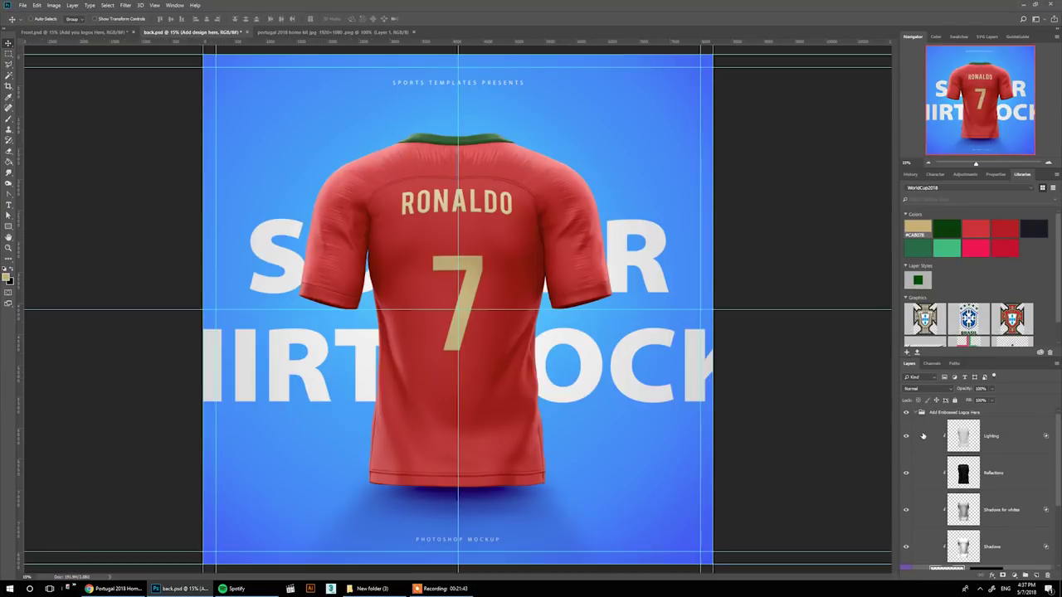
{"action": "left_click", "coordinate": [917, 413]}
{"action": "left_click", "coordinate": [916, 444]}
{"action": "scroll", "coordinate": [949, 462], "scroll_direction": "down", "scroll_amount": 2}
{"action": "left_click", "coordinate": [949, 550]}
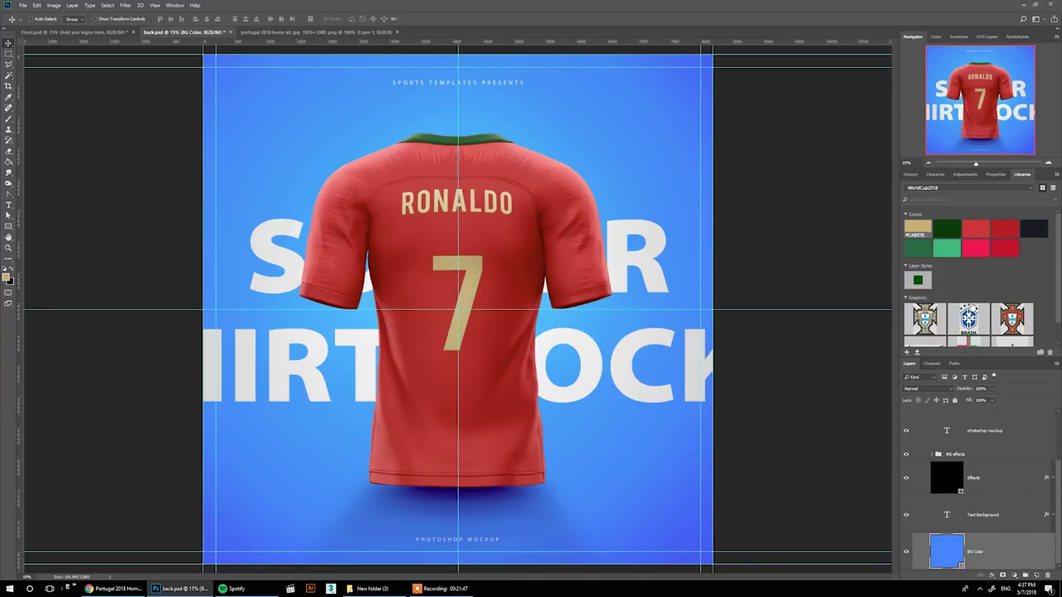
{"action": "left_click", "coordinate": [1004, 228]}
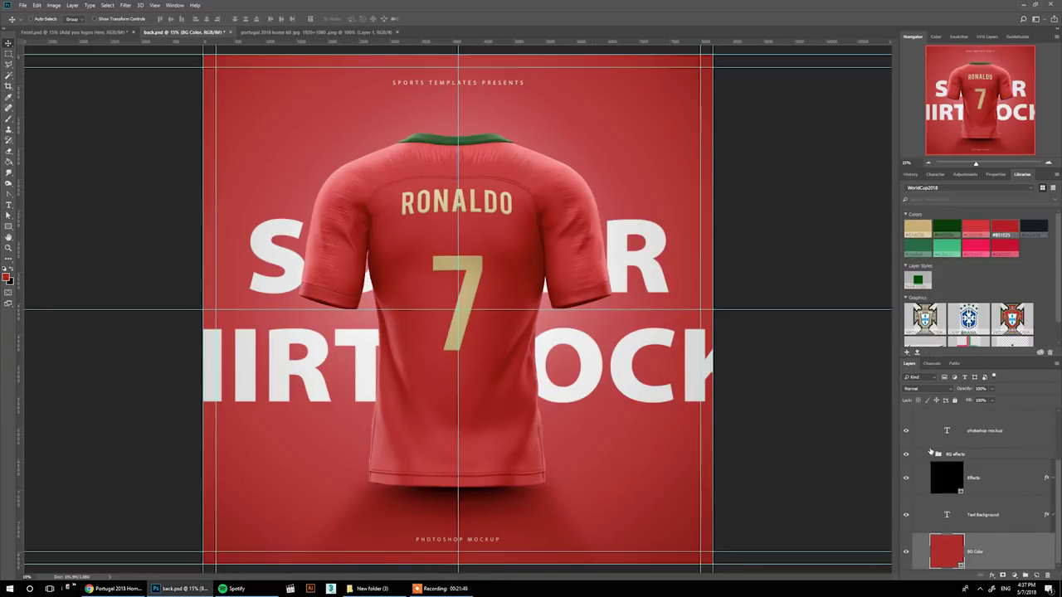
{"action": "scroll", "coordinate": [931, 452], "scroll_direction": "up", "scroll_amount": 2}
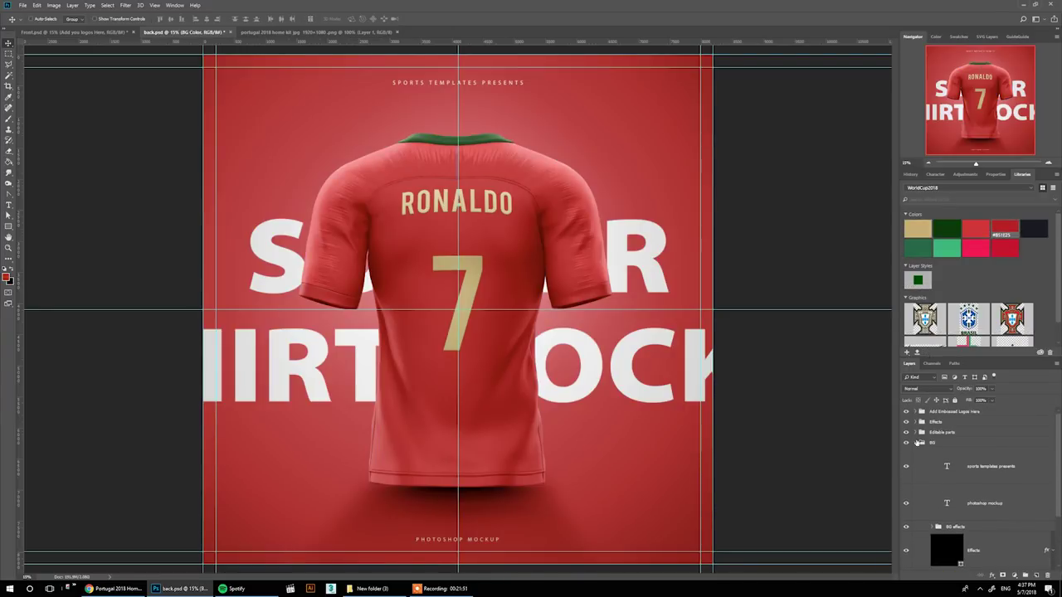
{"action": "left_click", "coordinate": [918, 443]}
{"action": "key", "text": "ctrl+semicolon"}
{"action": "key", "text": "alt+bracketright"}
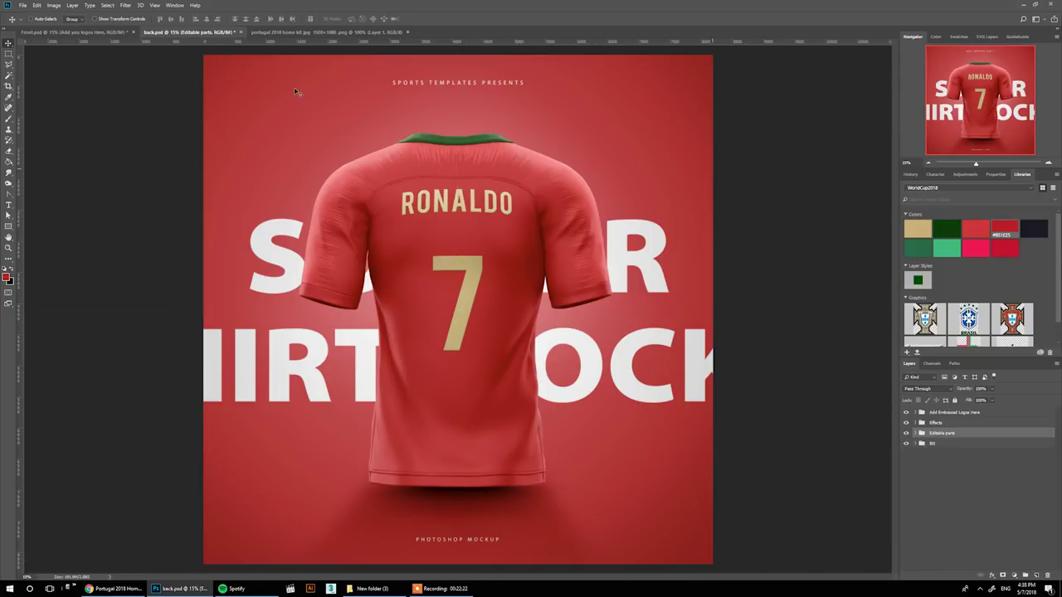
In the front mockup, hide the V neck 2018 group, show the Polo Collar group and expand its Editable Parts.
{"action": "left_click", "coordinate": [101, 35]}
{"action": "left_click", "coordinate": [178, 33]}
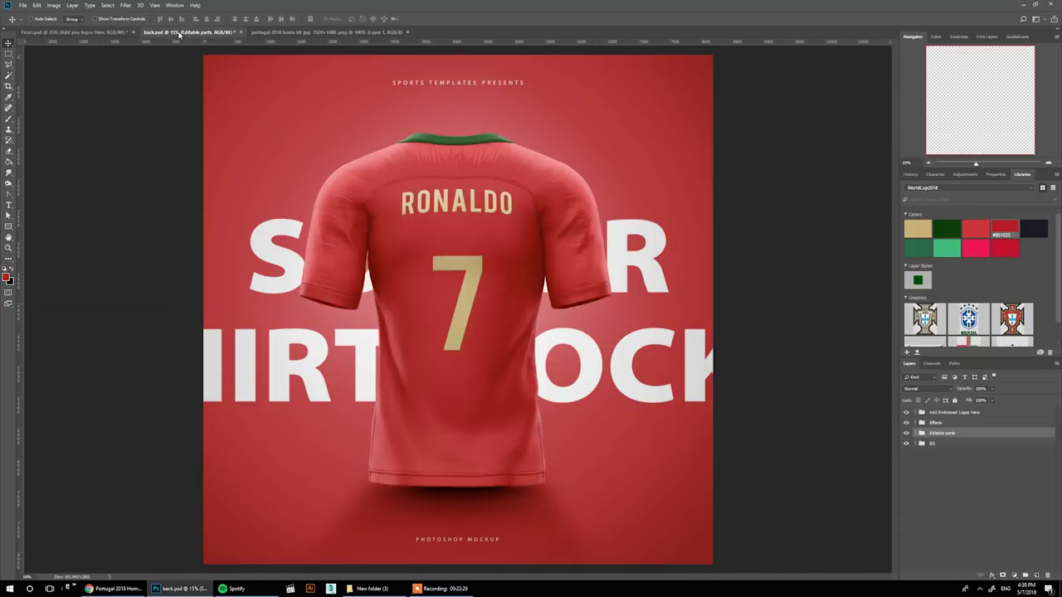
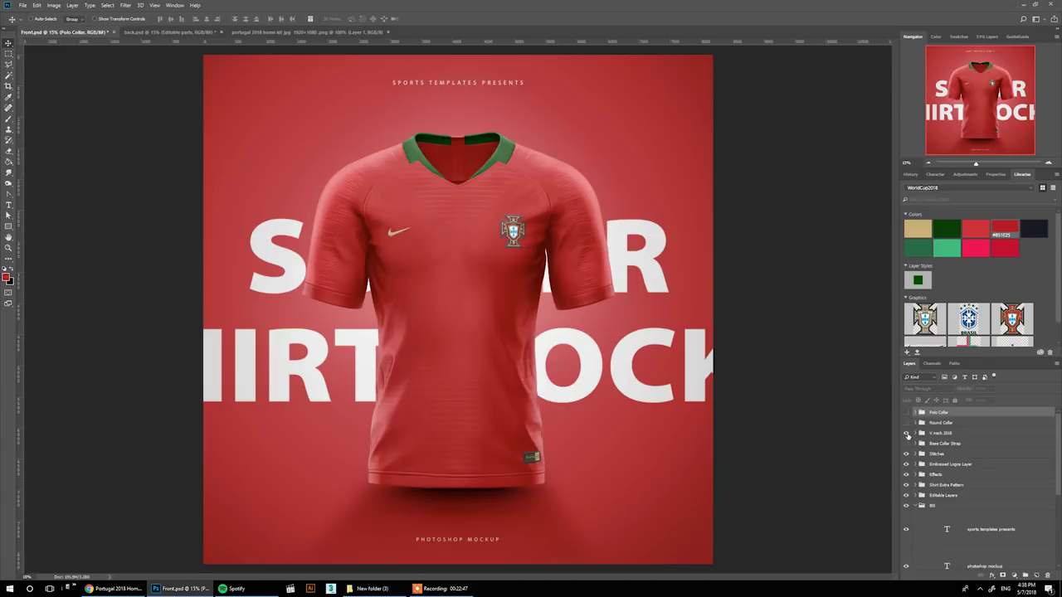
{"action": "left_click", "coordinate": [906, 433]}
{"action": "left_click", "coordinate": [906, 413]}
{"action": "left_click", "coordinate": [915, 413]}
{"action": "left_click", "coordinate": [929, 434]}
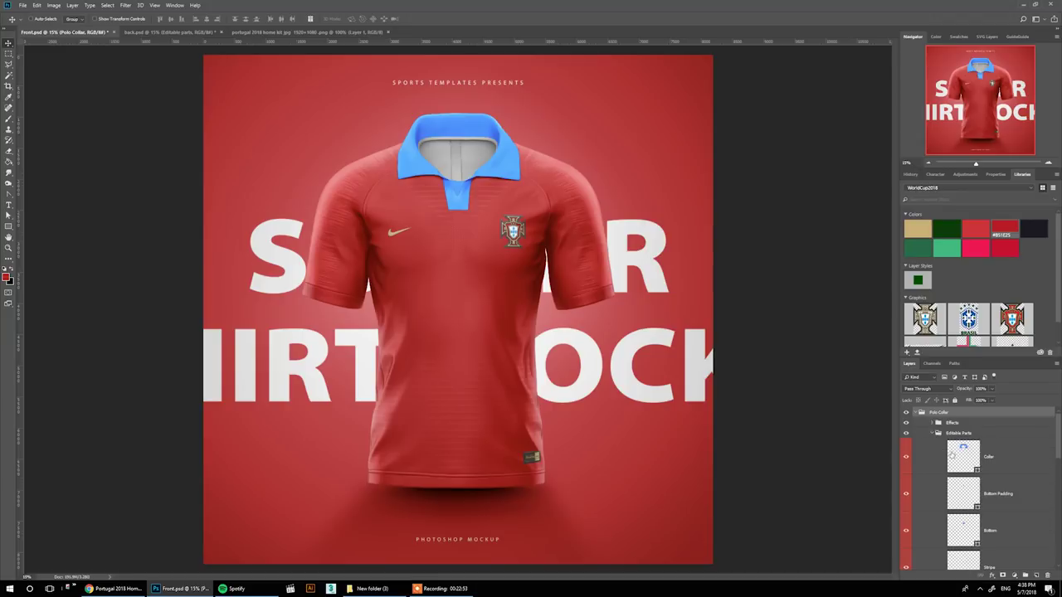
Recolour the polo collar's Collar and Bottom layers to the library's darkest green and its Bottom Padding layer to dark red.
{"action": "left_click", "coordinate": [967, 456]}
{"action": "left_click", "coordinate": [946, 229]}
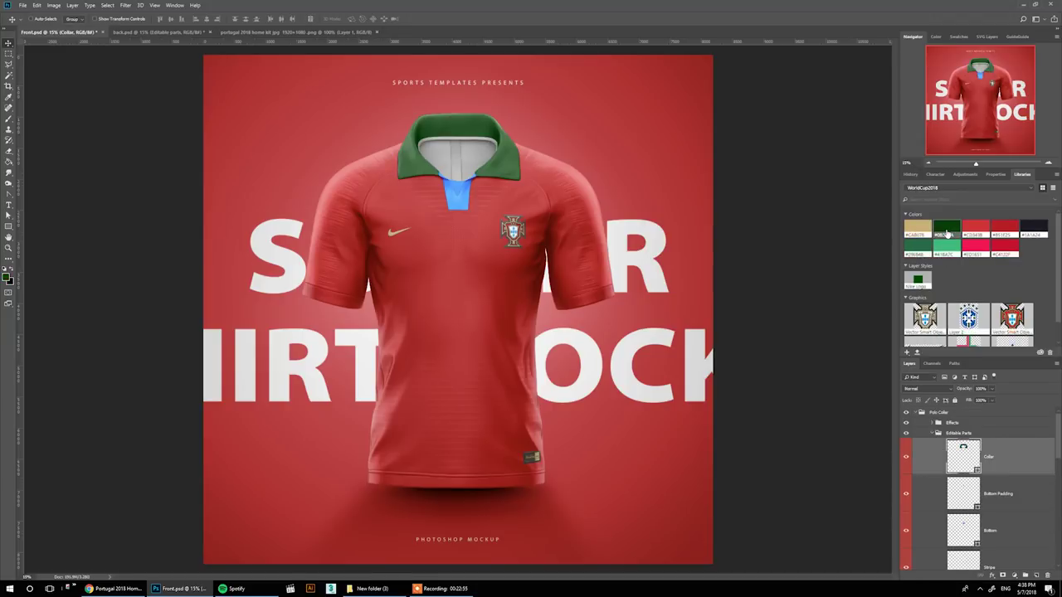
{"action": "scroll", "coordinate": [970, 464], "scroll_direction": "down", "scroll_amount": 1}
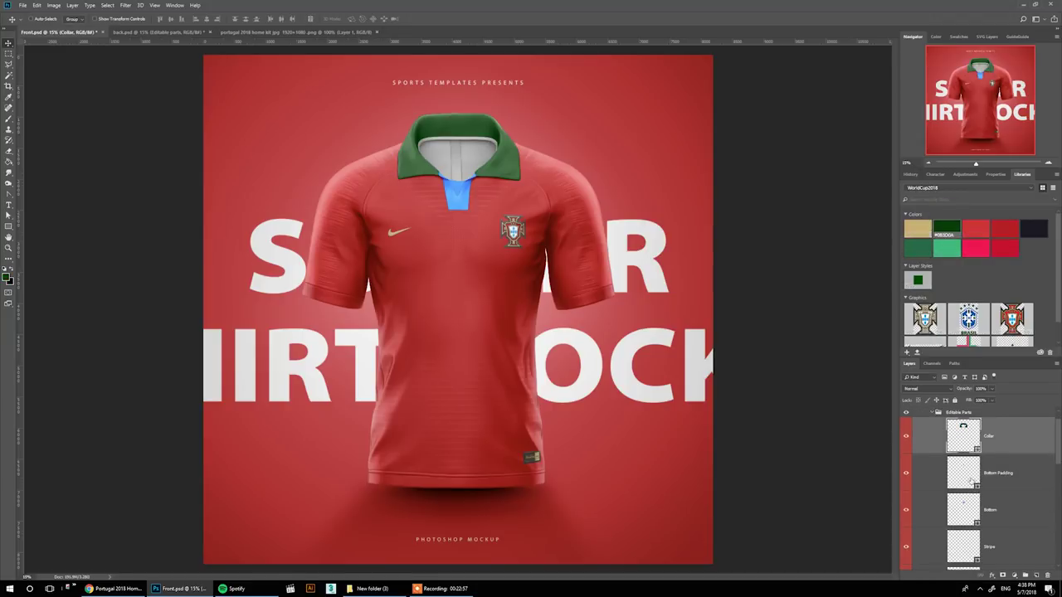
{"action": "left_click", "coordinate": [962, 481]}
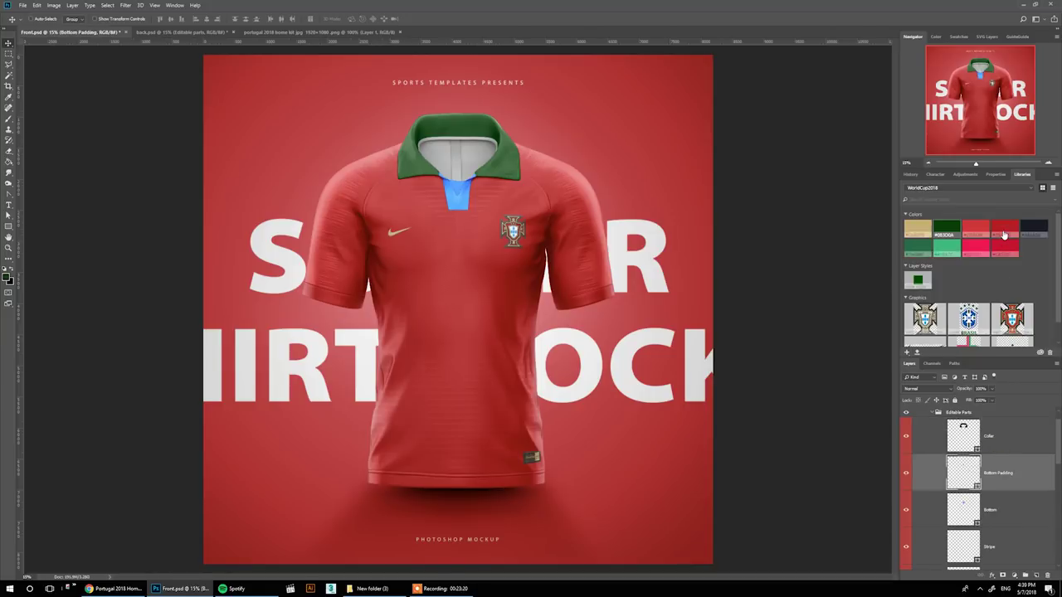
{"action": "left_click", "coordinate": [992, 514]}
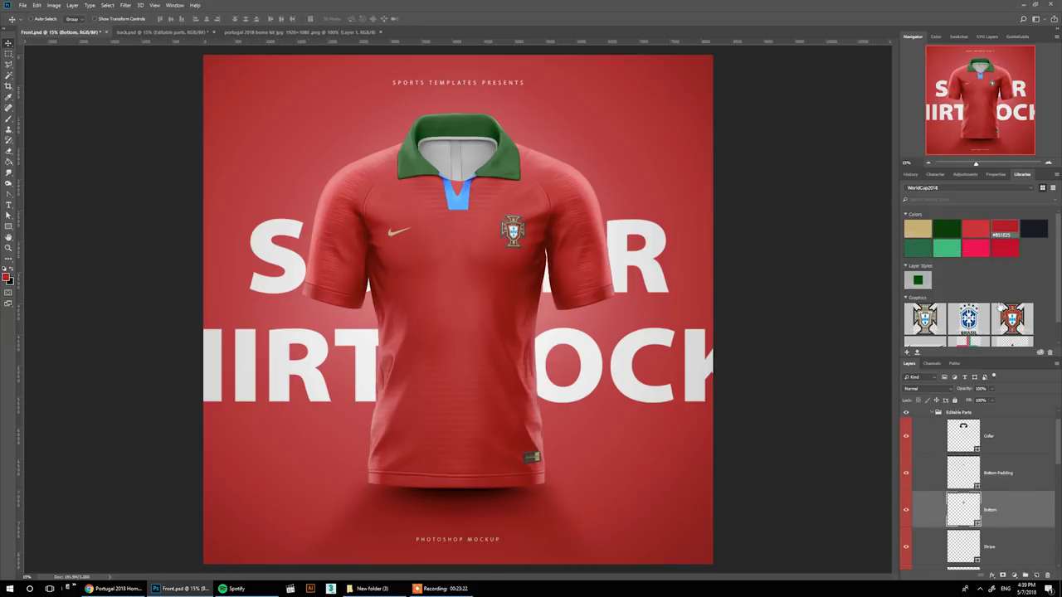
{"action": "left_click", "coordinate": [944, 226]}
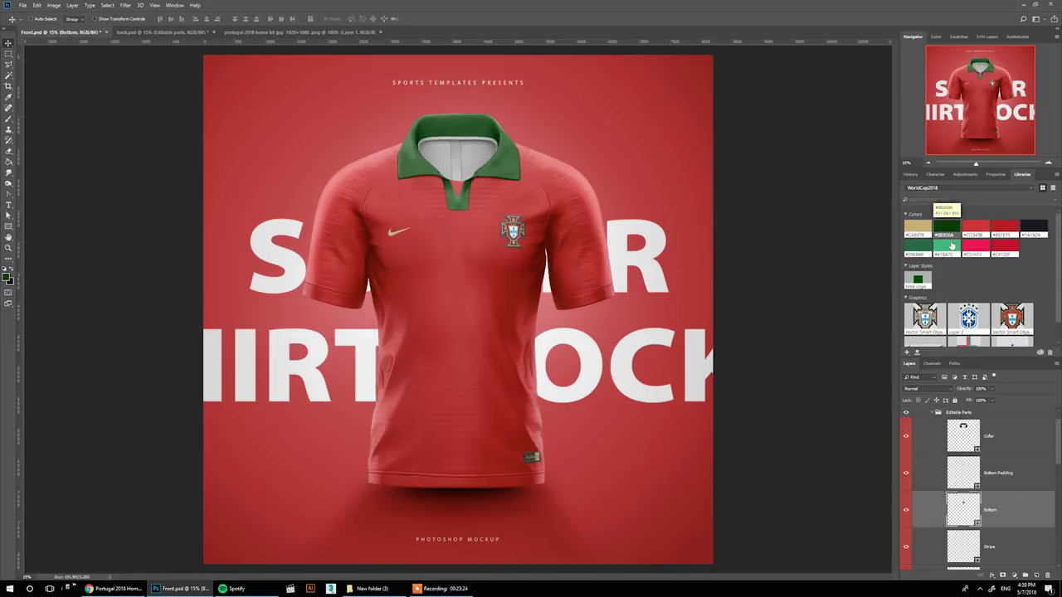
Recolour the polo collar's Stripe and Inner Band layers to the library's darkest green and its Interior layer to dark red.
{"action": "scroll", "coordinate": [984, 479], "scroll_direction": "down", "scroll_amount": 2}
{"action": "left_click", "coordinate": [983, 477]}
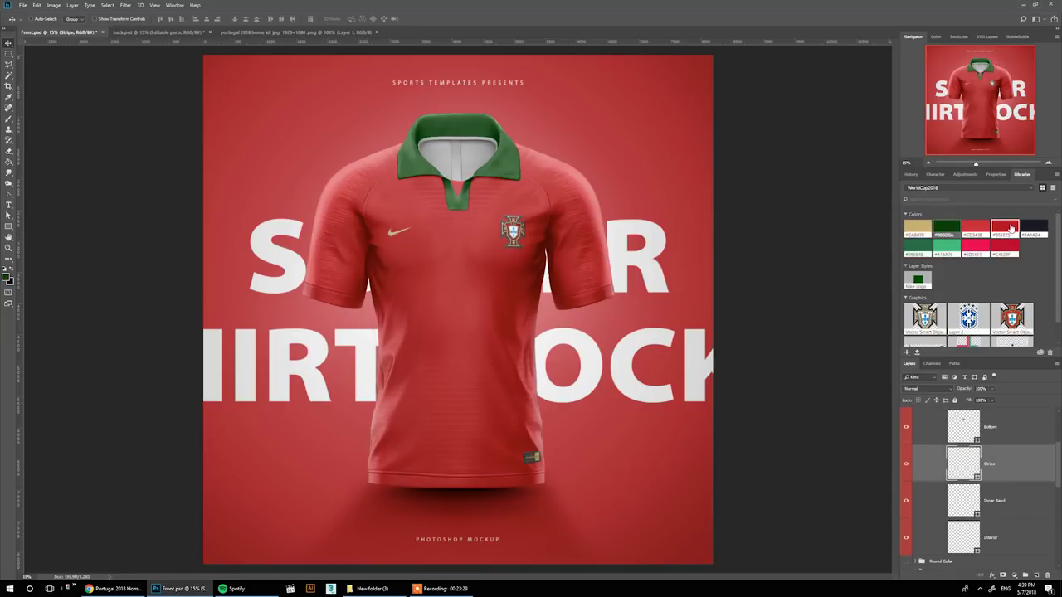
{"action": "left_click", "coordinate": [955, 229]}
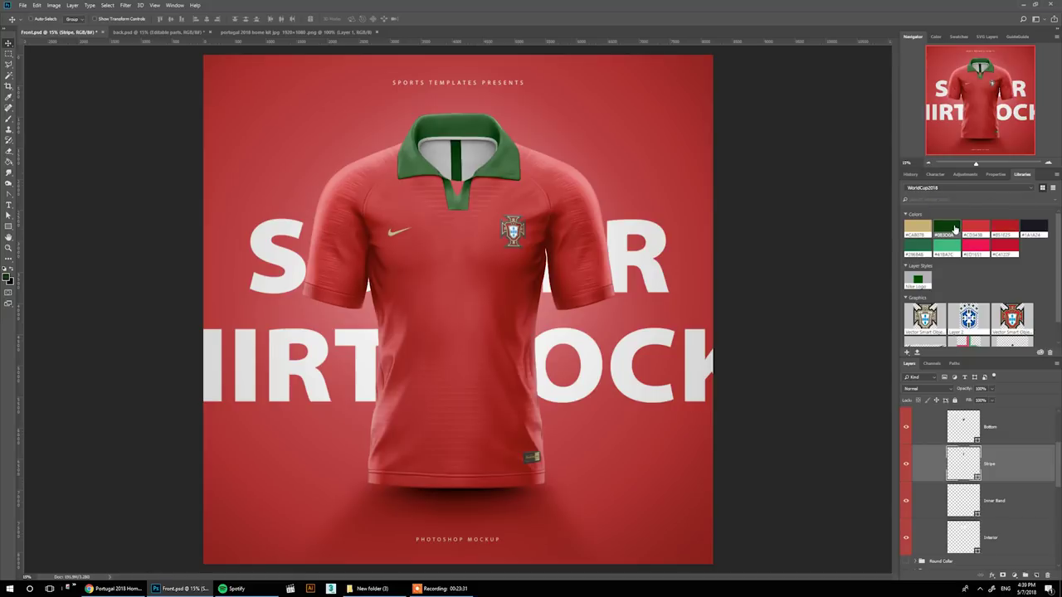
{"action": "left_click", "coordinate": [962, 498]}
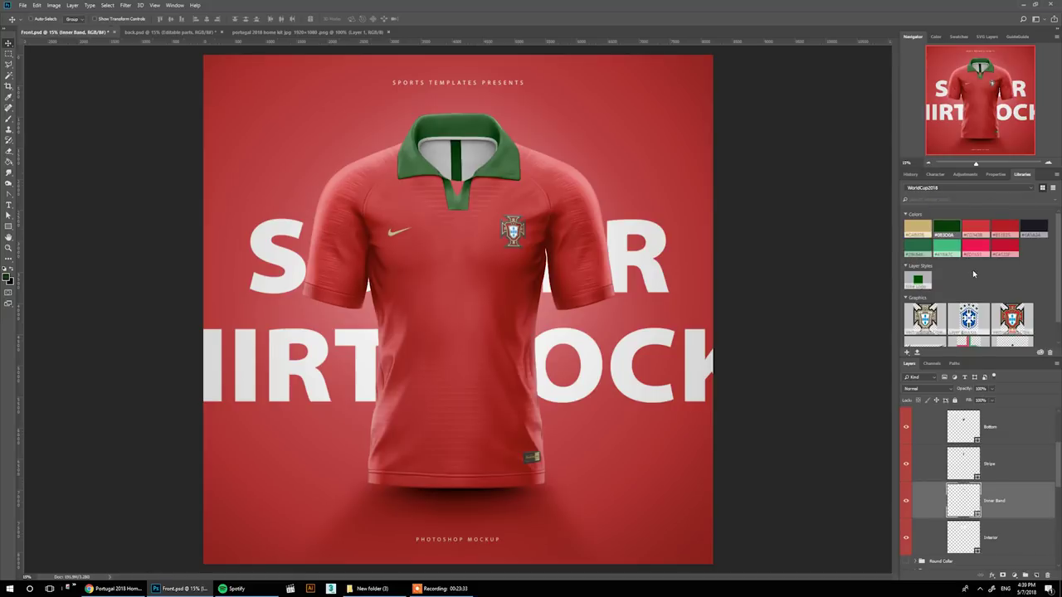
{"action": "left_click", "coordinate": [945, 225]}
{"action": "left_click", "coordinate": [987, 535]}
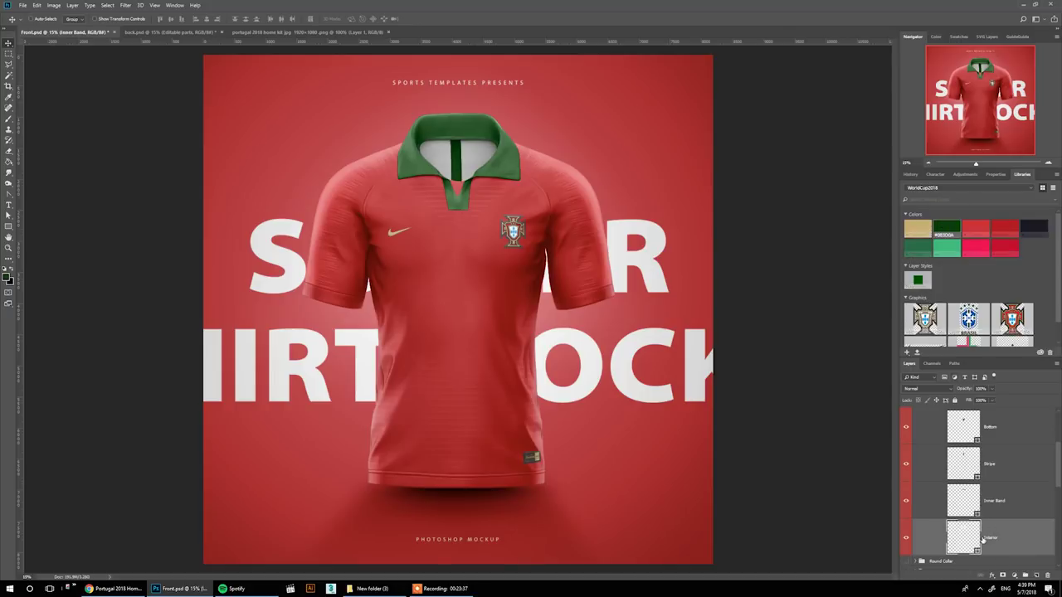
{"action": "left_click", "coordinate": [1004, 228]}
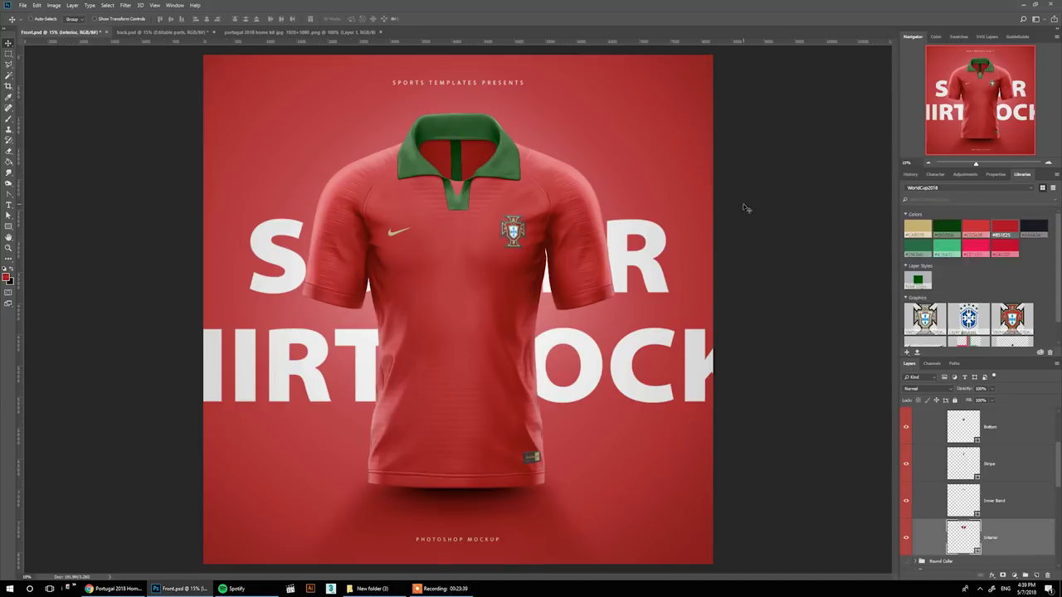
Recolour the polo collar's Bottom Padding layer to the library's darkest green and collapse the Editable Parts group.
{"action": "scroll", "coordinate": [975, 423], "scroll_direction": "up", "scroll_amount": 3}
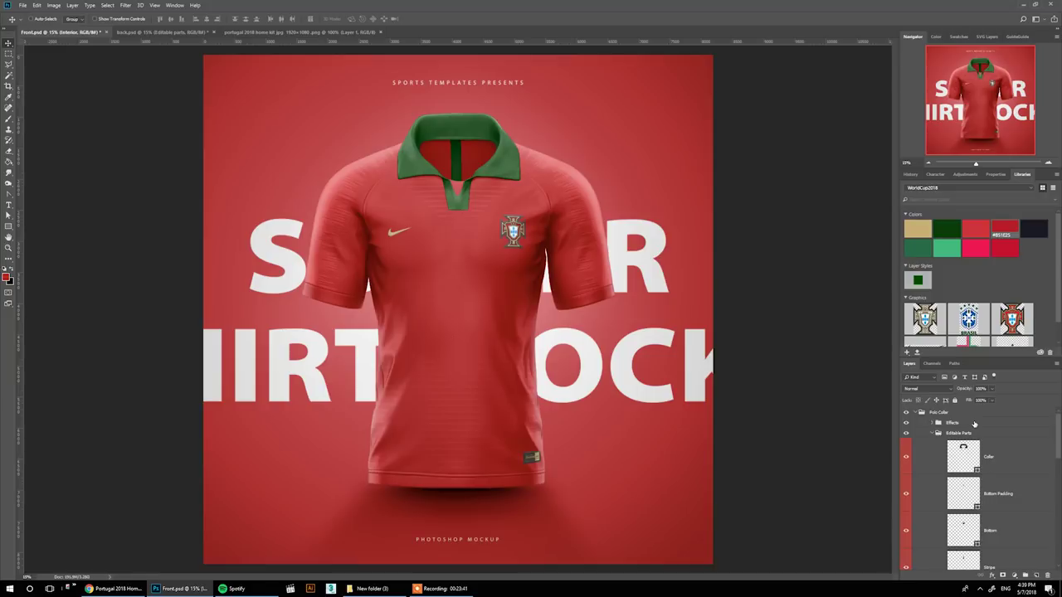
{"action": "scroll", "coordinate": [969, 486], "scroll_direction": "down", "scroll_amount": 2}
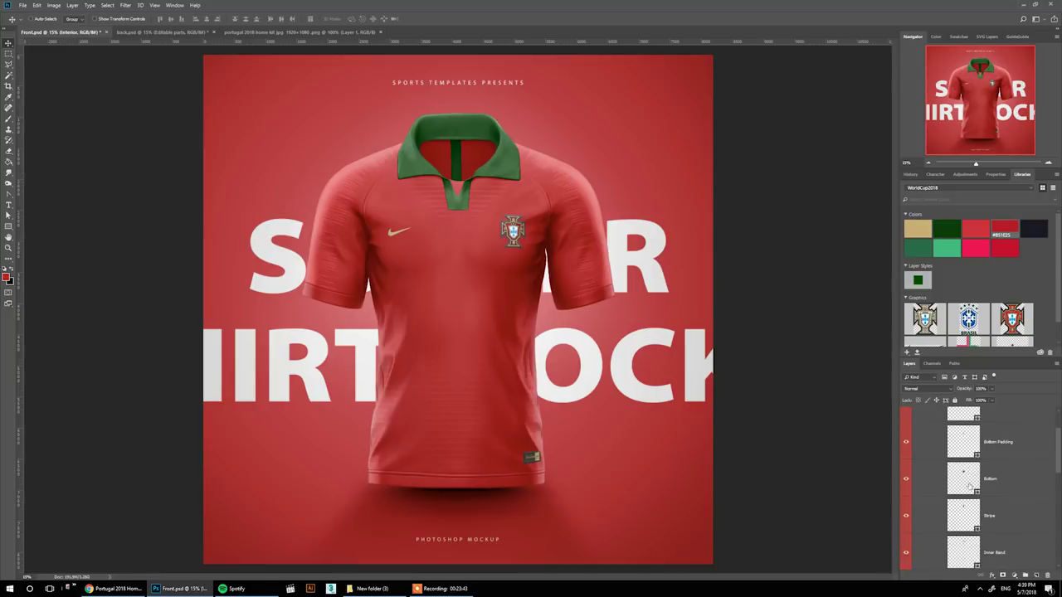
{"action": "scroll", "coordinate": [968, 487], "scroll_direction": "down", "scroll_amount": 1}
{"action": "scroll", "coordinate": [969, 487], "scroll_direction": "up", "scroll_amount": 1}
{"action": "left_click", "coordinate": [995, 453]}
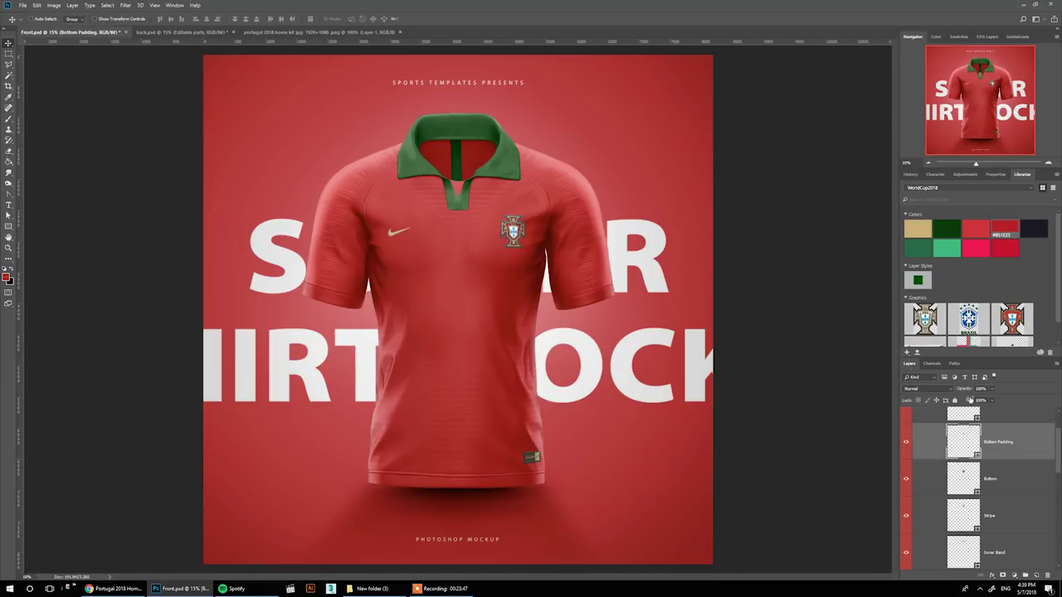
{"action": "left_click", "coordinate": [942, 233]}
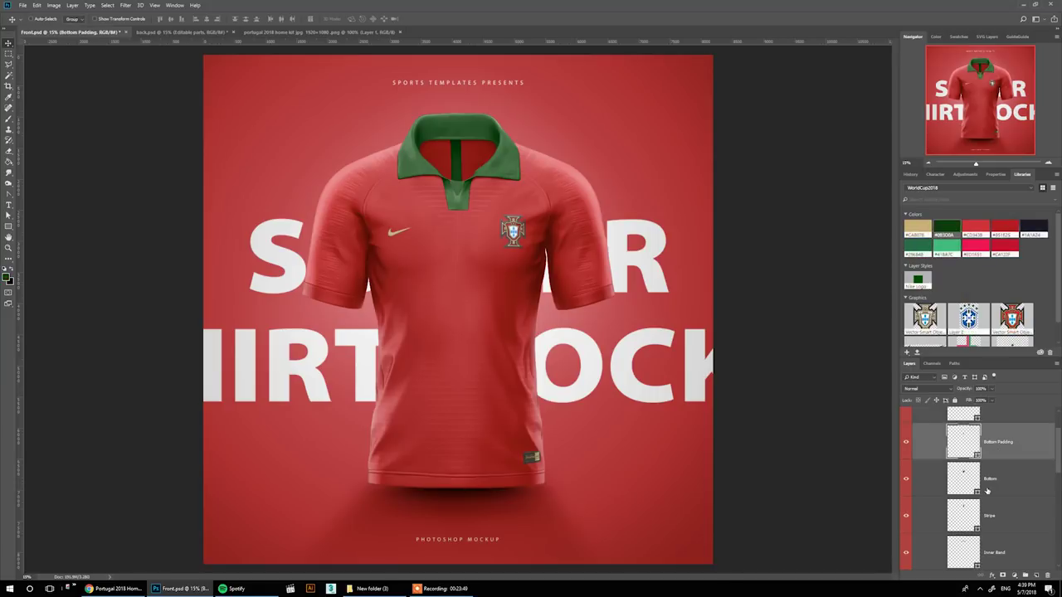
{"action": "scroll", "coordinate": [989, 476], "scroll_direction": "up", "scroll_amount": 2}
{"action": "left_click", "coordinate": [931, 433]}
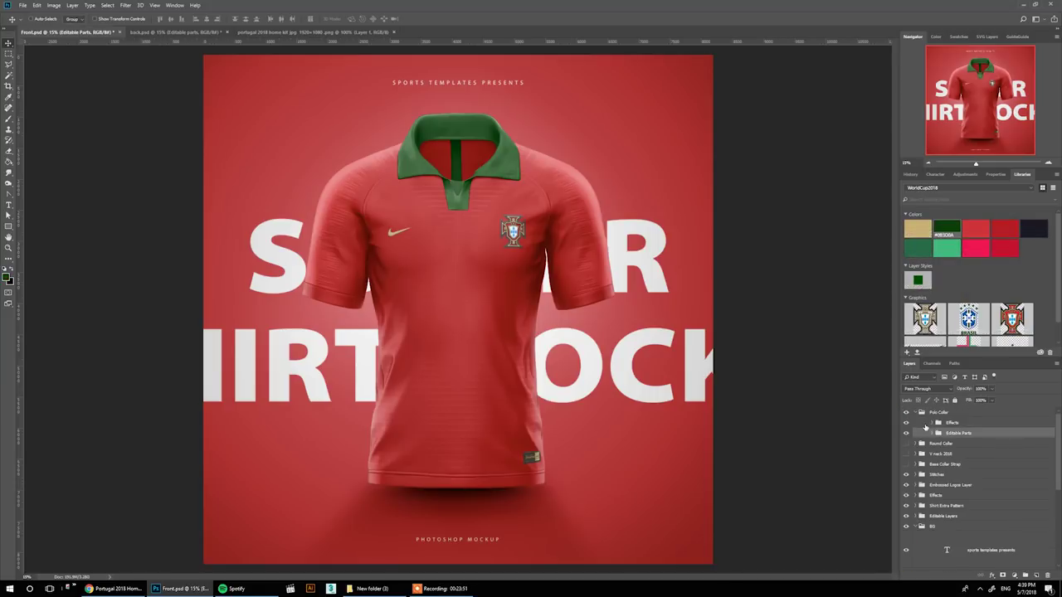
Collapse the Polo Collar group and examine the recoloured collar at 100% zoom.
{"action": "left_click", "coordinate": [916, 412]}
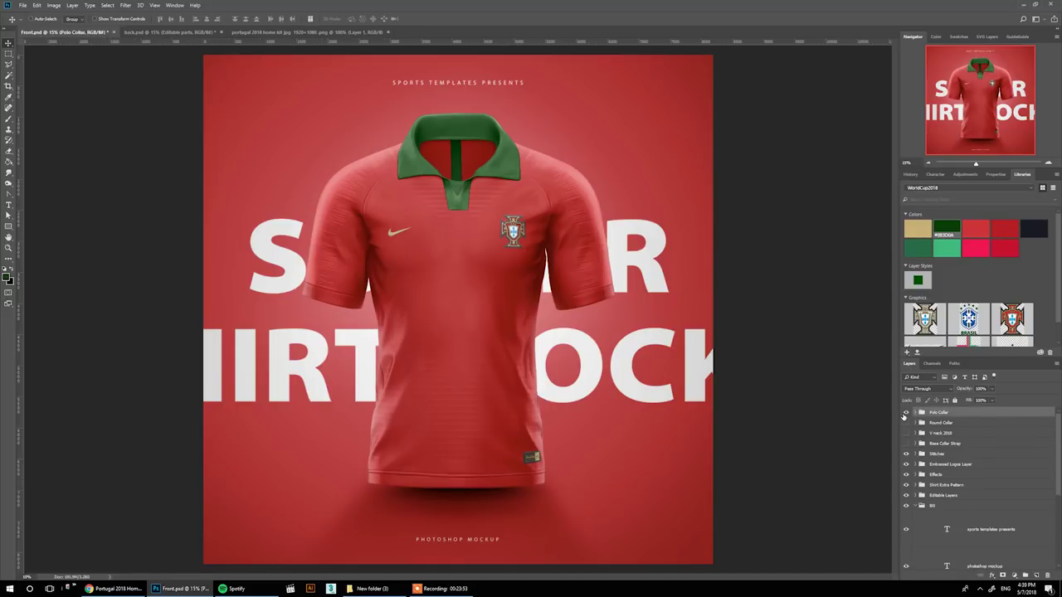
{"action": "left_click", "coordinate": [155, 5]}
{"action": "left_click", "coordinate": [161, 98]}
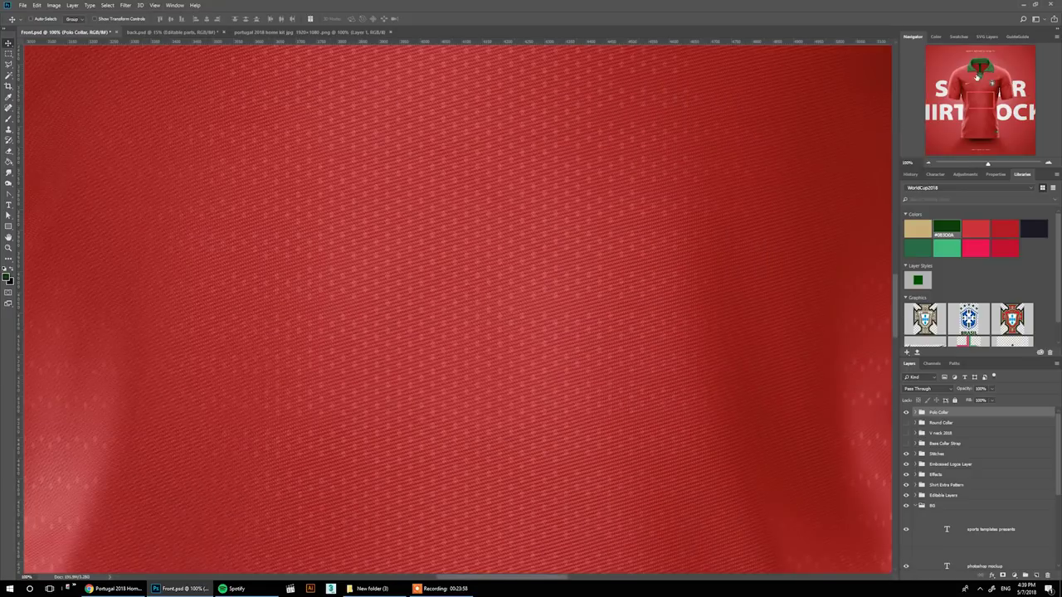
{"action": "left_click", "coordinate": [979, 74]}
{"action": "left_click_drag", "start_coordinate": [979, 76], "coordinate": [975, 72]}
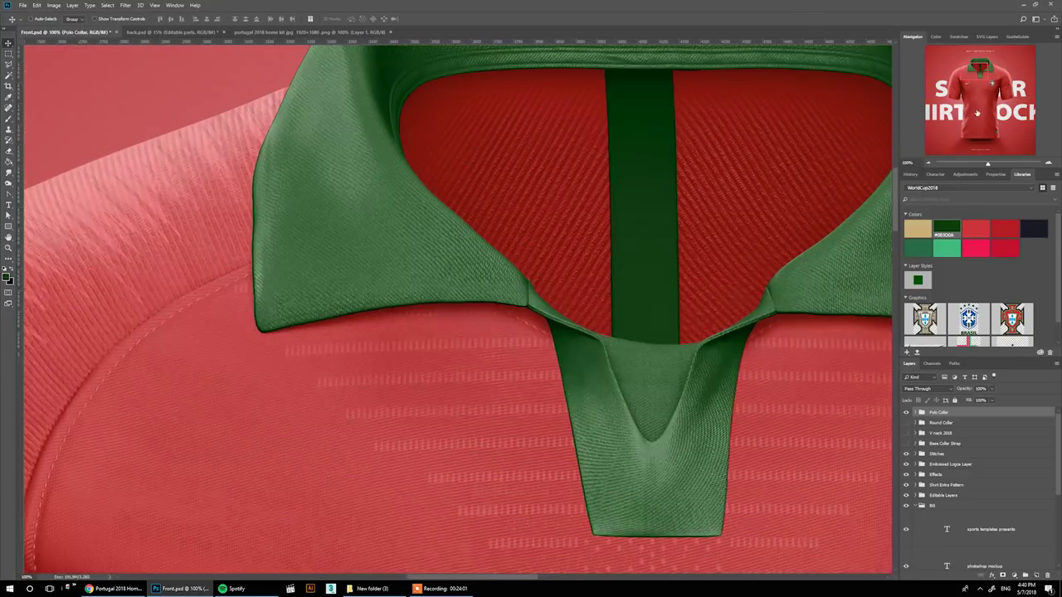
Compare the shirt with and without the Polo Collar group, leaving the group hidden.
{"action": "left_click", "coordinate": [906, 413]}
{"action": "left_click", "coordinate": [906, 413]}
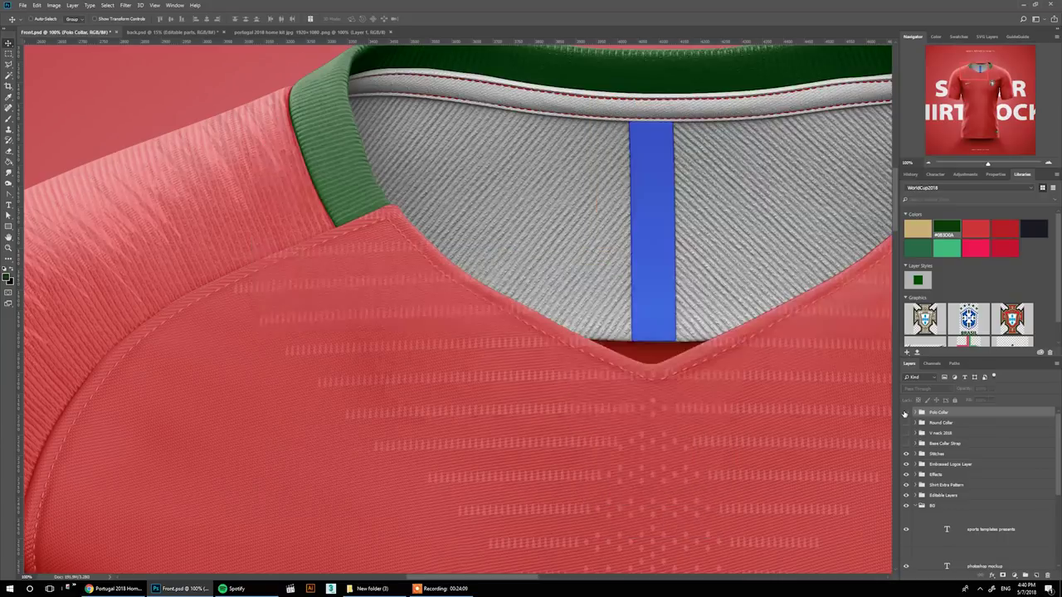
{"action": "left_click", "coordinate": [905, 413]}
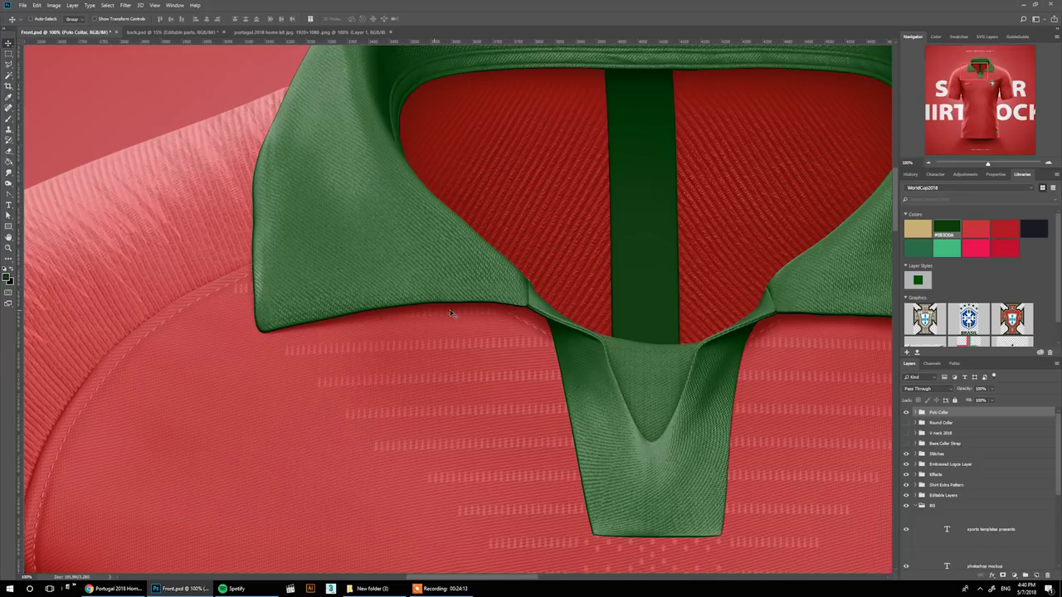
{"action": "left_click", "coordinate": [906, 413]}
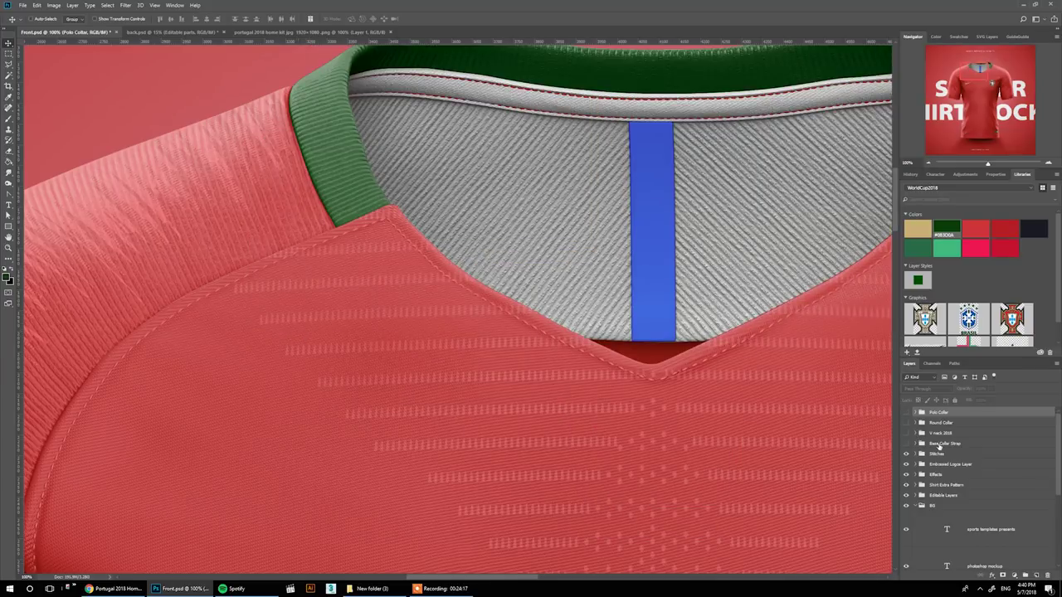
Preview the Base Collar Strap group on the neckline, leave it hidden and show the V neck 2018 group on the whole mockup.
{"action": "left_click", "coordinate": [931, 444]}
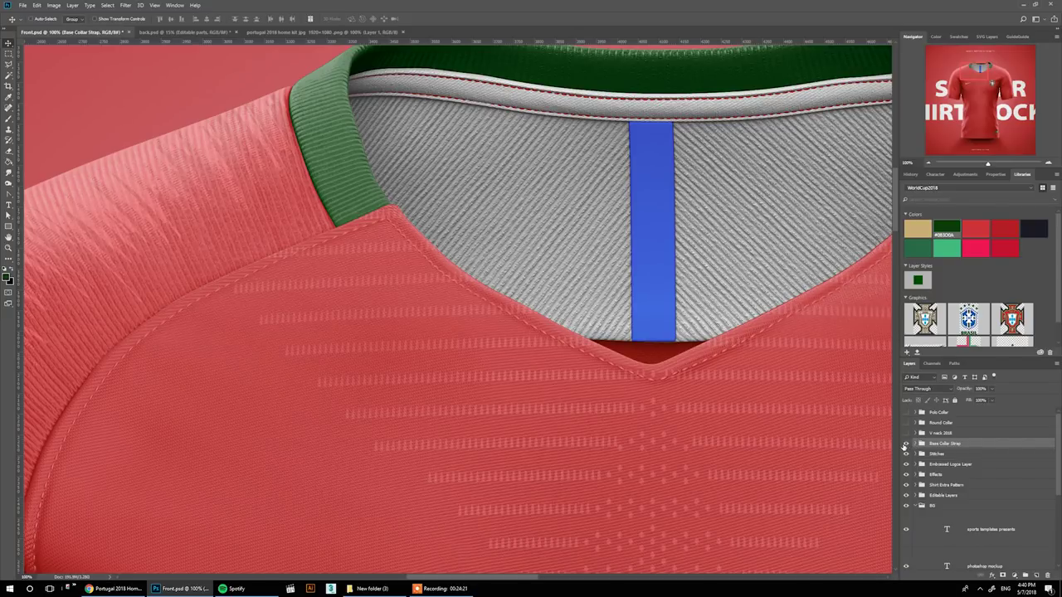
{"action": "left_click", "coordinate": [905, 446]}
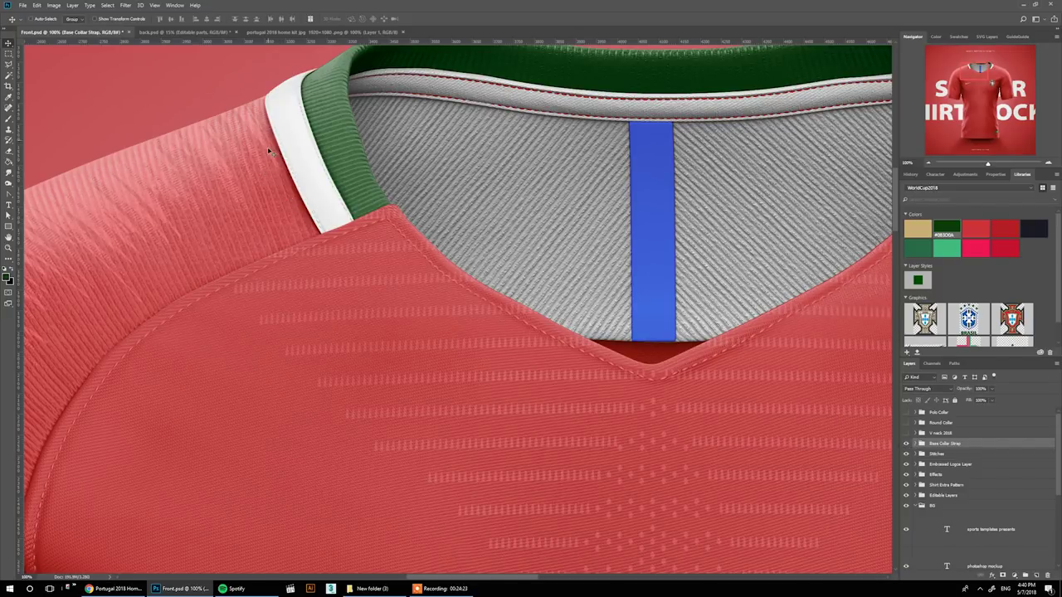
{"action": "left_click", "coordinate": [905, 445]}
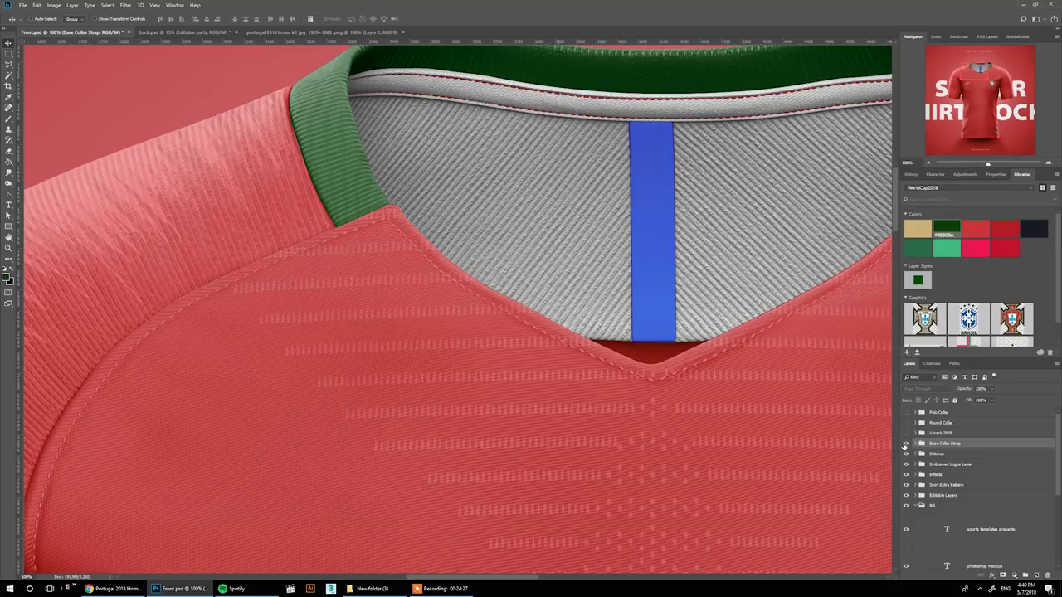
{"action": "left_click", "coordinate": [905, 445]}
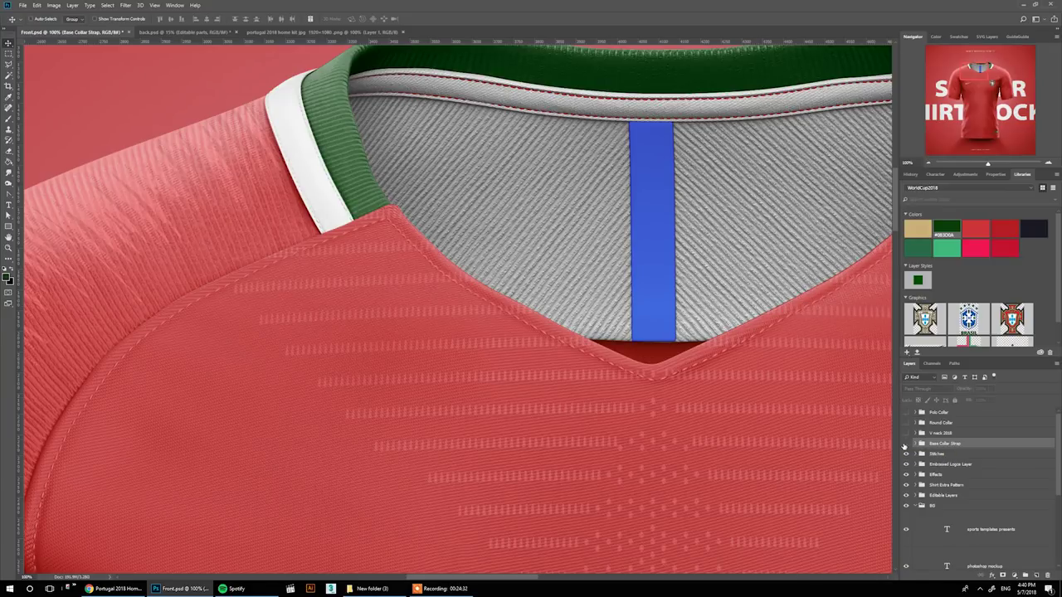
{"action": "key", "text": "ctrl+0"}
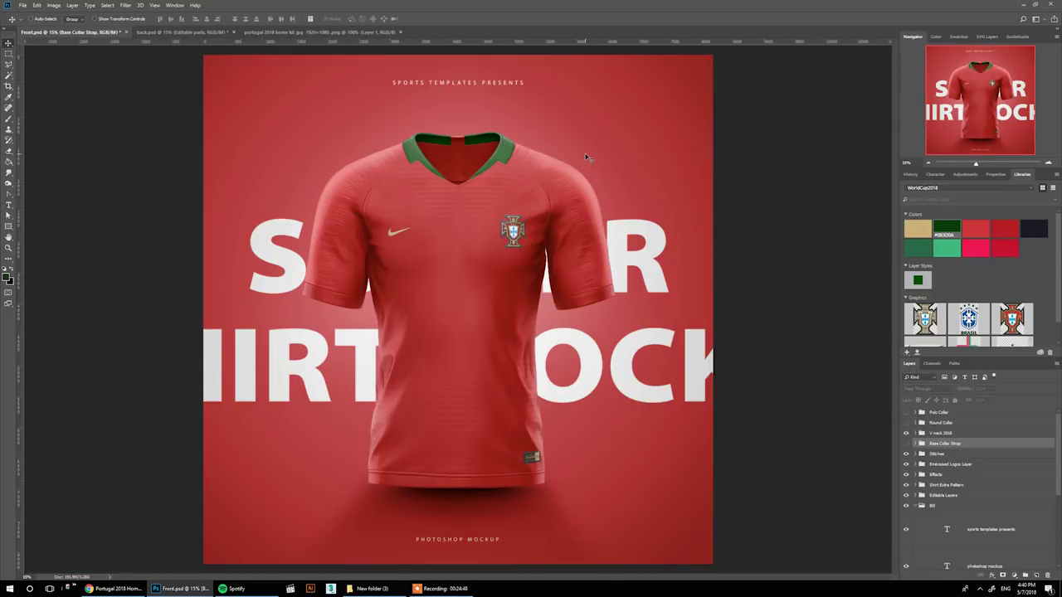